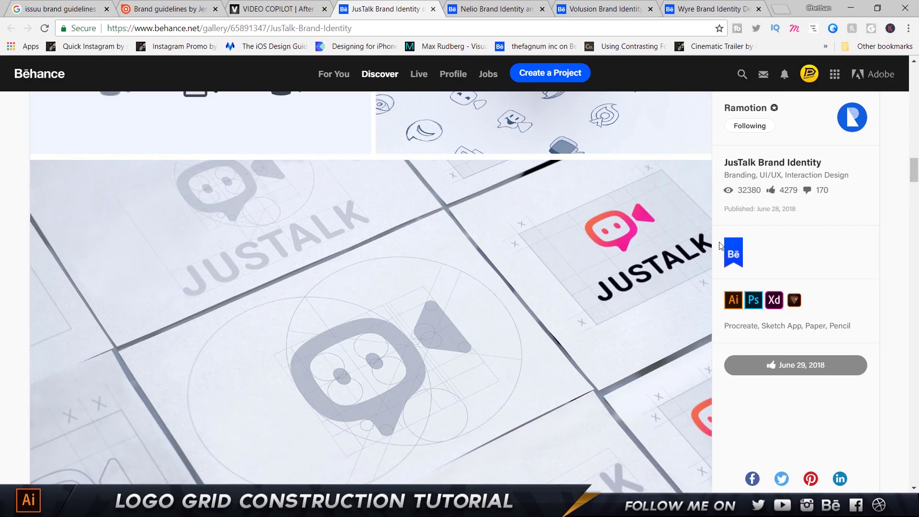
Review the logo grid constructions in the Nelio, Volusion and Wyre brand identity projects on Behance.
{"action": "key", "text": "ctrl+Tab"}
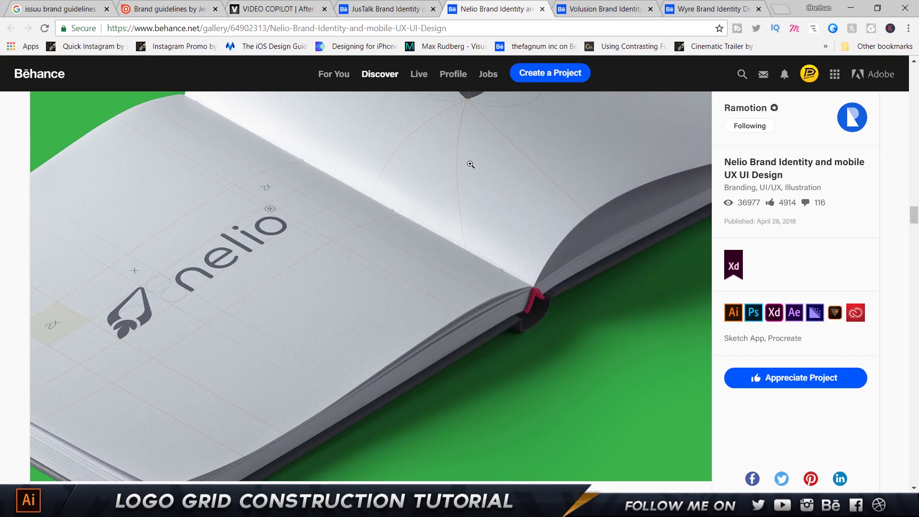
{"action": "left_click", "coordinate": [606, 5]}
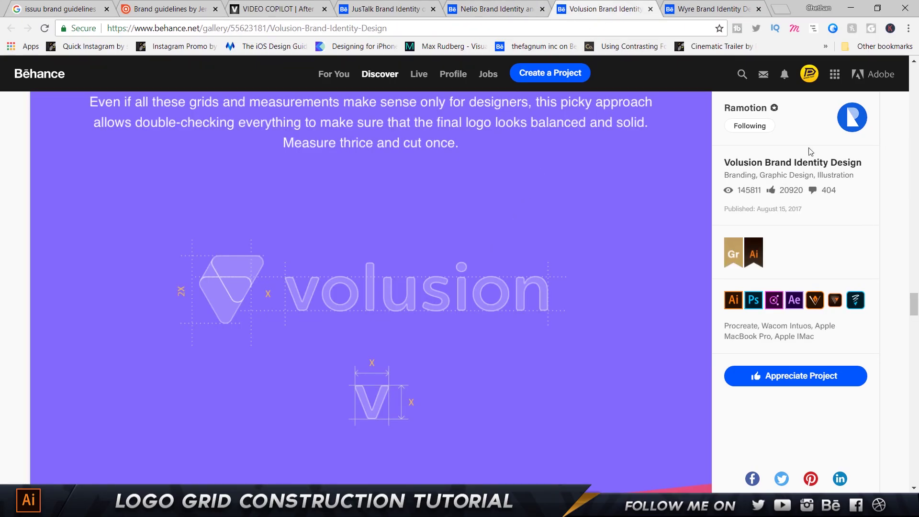
{"action": "left_click", "coordinate": [686, 6]}
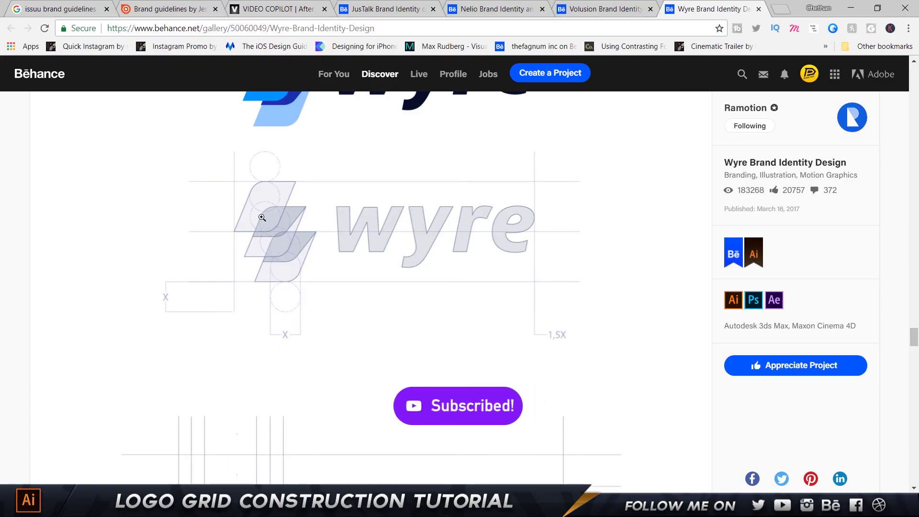
Browse the Brand guidelines stack on Issuu for published brand manuals.
{"action": "left_click", "coordinate": [167, 15]}
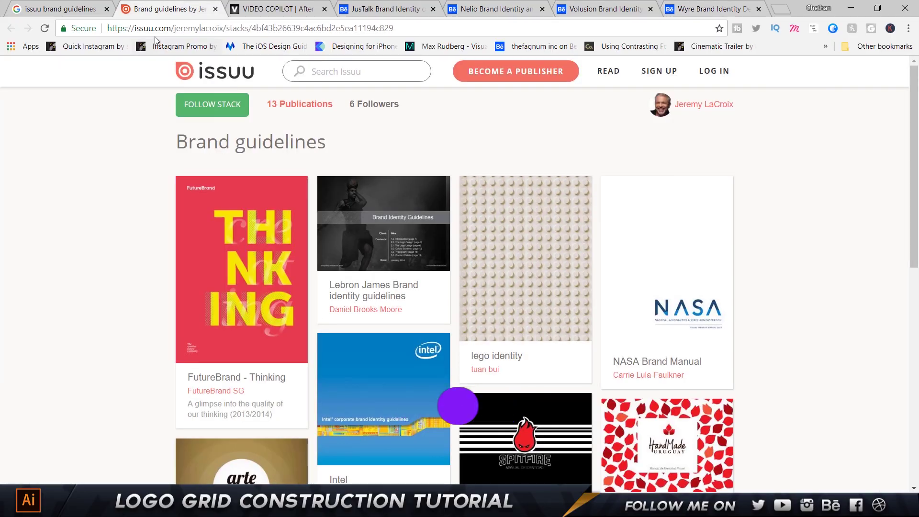
{"action": "left_click_drag", "start_coordinate": [134, 29], "coordinate": [149, 28]}
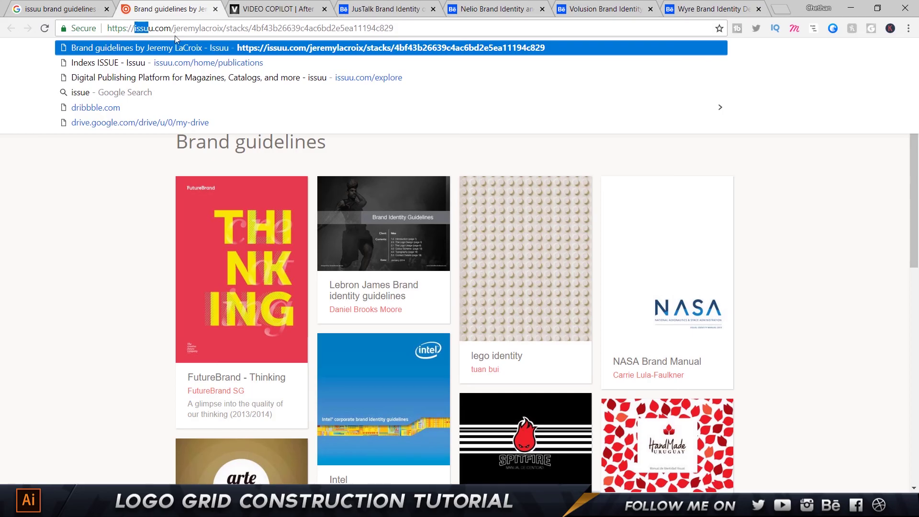
{"action": "left_click", "coordinate": [113, 222]}
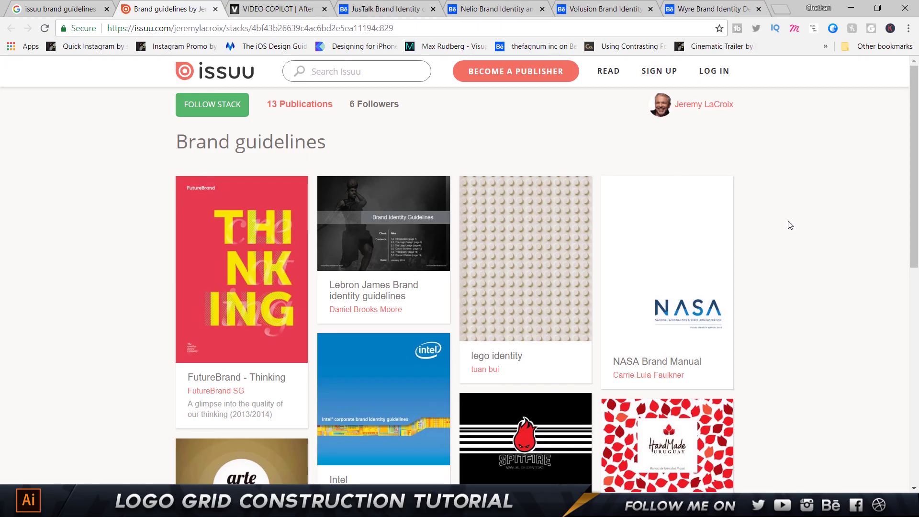
{"action": "scroll", "coordinate": [766, 226], "scroll_direction": "down", "scroll_amount": 2}
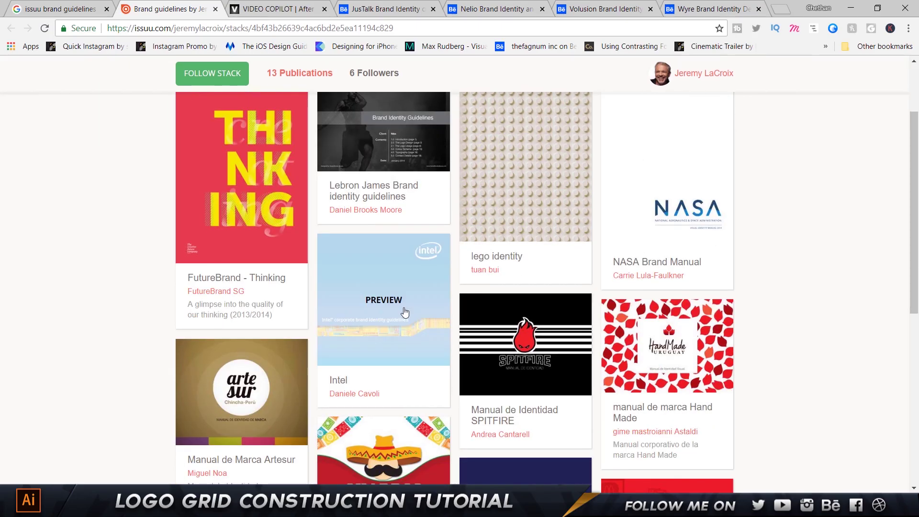
{"action": "scroll", "coordinate": [674, 188], "scroll_direction": "down", "scroll_amount": 4}
{"action": "scroll", "coordinate": [674, 187], "scroll_direction": "down", "scroll_amount": 2}
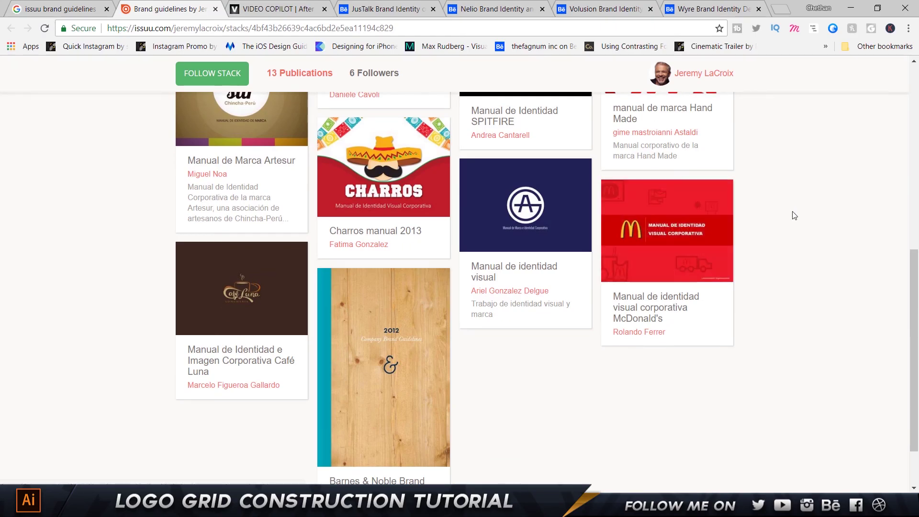
{"action": "scroll", "coordinate": [771, 251], "scroll_direction": "up", "scroll_amount": 9}
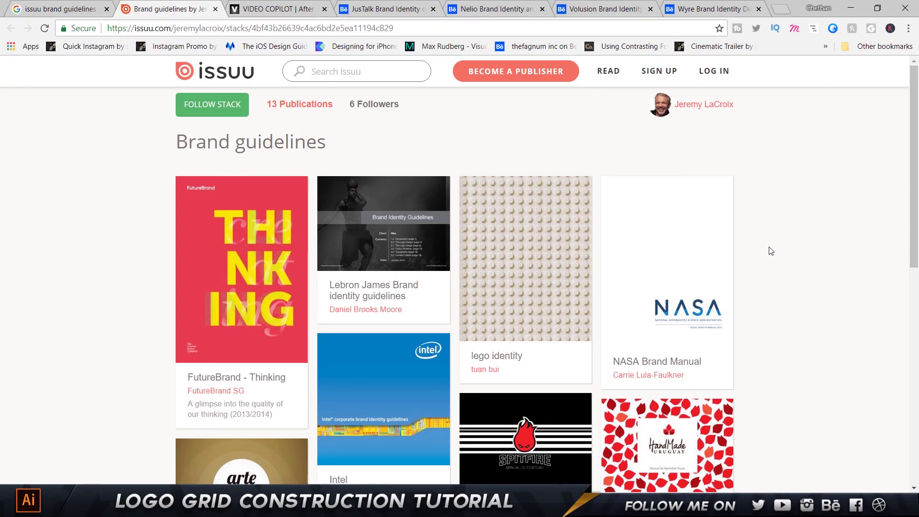
{"action": "scroll", "coordinate": [511, 181], "scroll_direction": "down", "scroll_amount": 2}
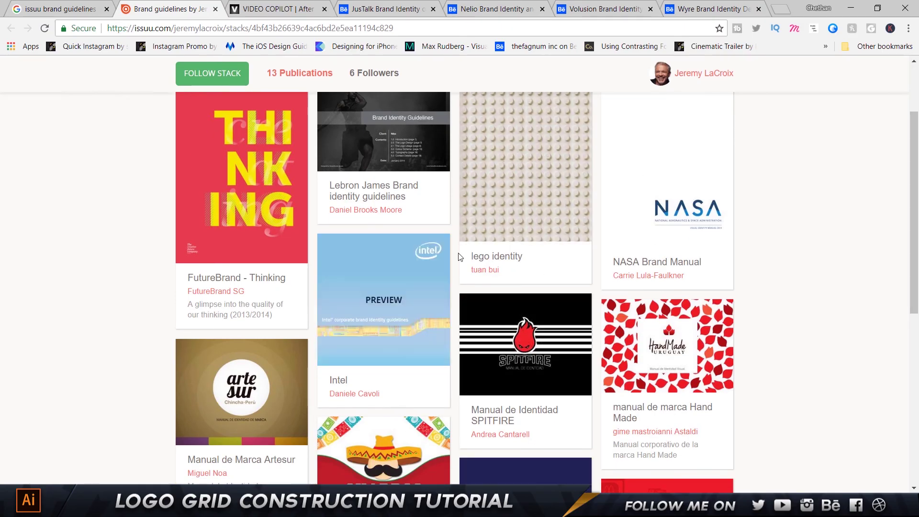
Open the Intel brand guidelines and page to the Intel logo usage spread, enlarging its clear space diagram.
{"action": "left_click", "coordinate": [410, 259]}
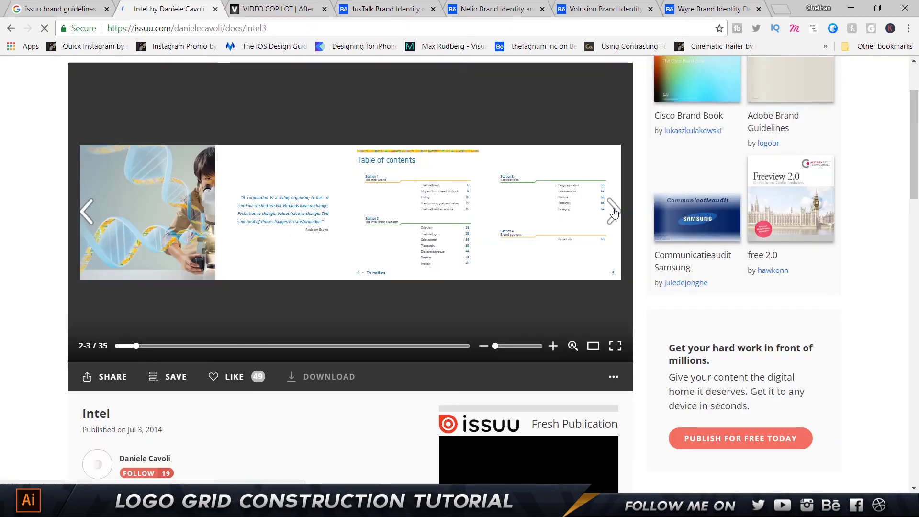
{"action": "left_click", "coordinate": [613, 205]}
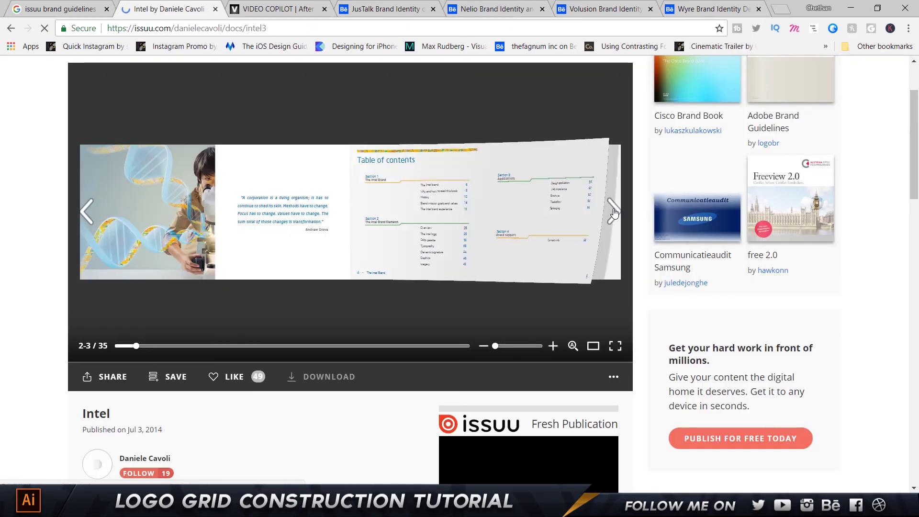
{"action": "left_click", "coordinate": [613, 203]}
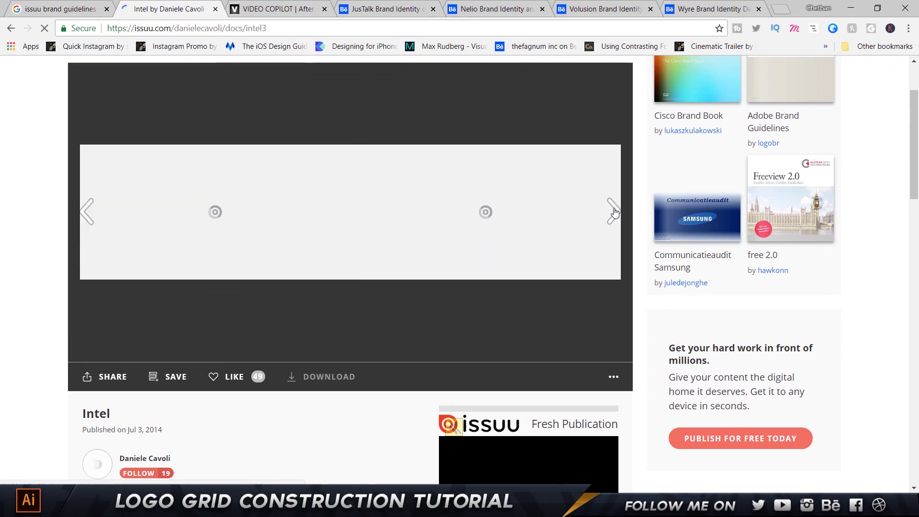
{"action": "left_click", "coordinate": [615, 212]}
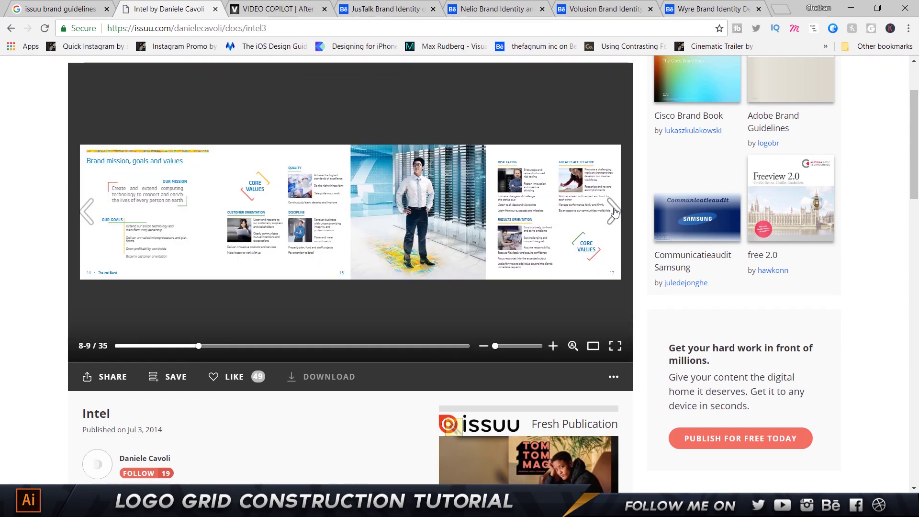
{"action": "left_click", "coordinate": [614, 212]}
{"action": "left_click", "coordinate": [614, 213]}
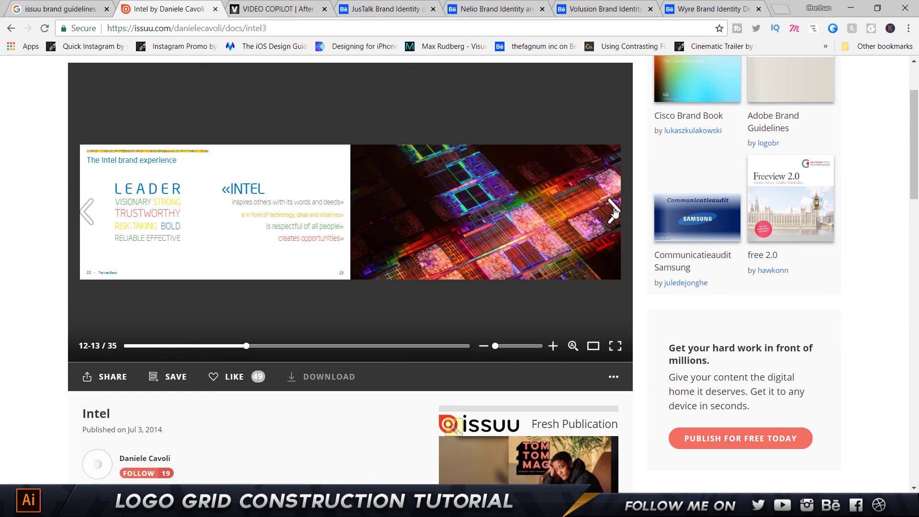
{"action": "left_click", "coordinate": [614, 212]}
{"action": "left_click", "coordinate": [615, 212]}
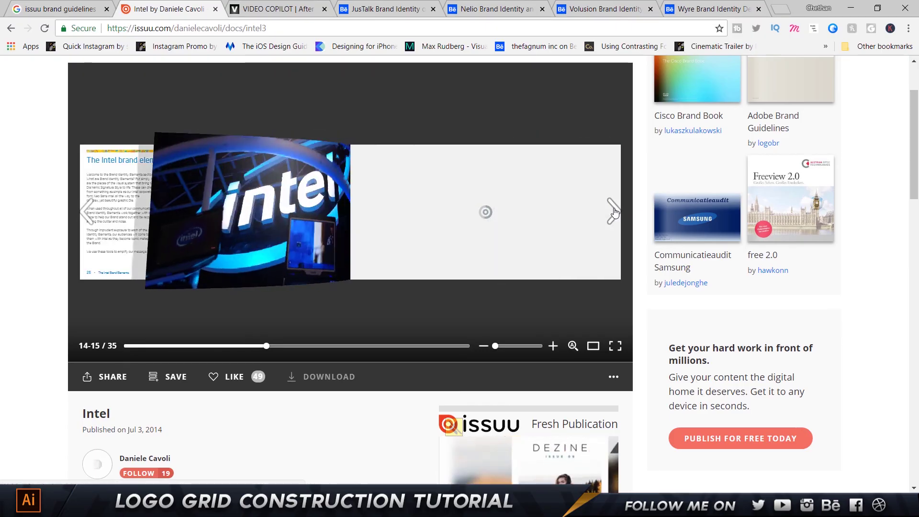
{"action": "left_click", "coordinate": [614, 212]}
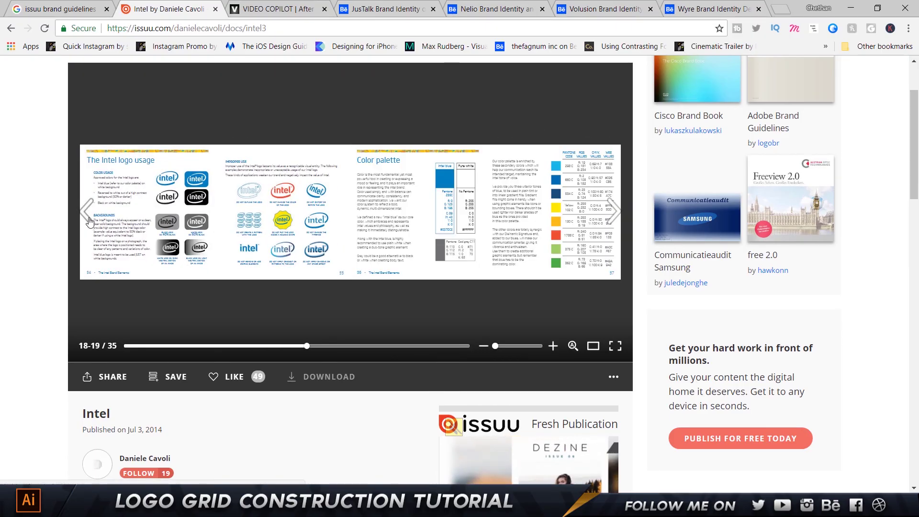
{"action": "left_click", "coordinate": [88, 216]}
{"action": "left_click", "coordinate": [545, 240]}
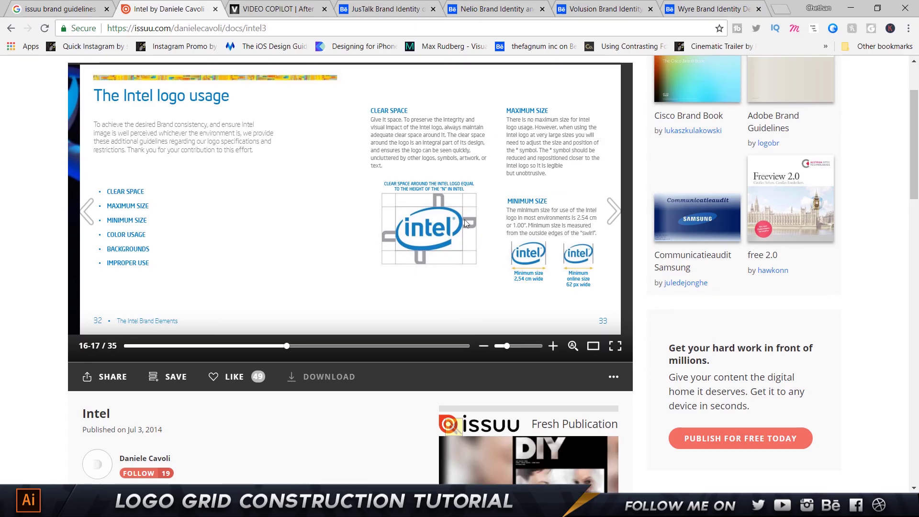
Switch to Illustrator to view the Video Copilot logo, and compare it with the logo on the Video Copilot website.
{"action": "key", "text": "alt+Tab"}
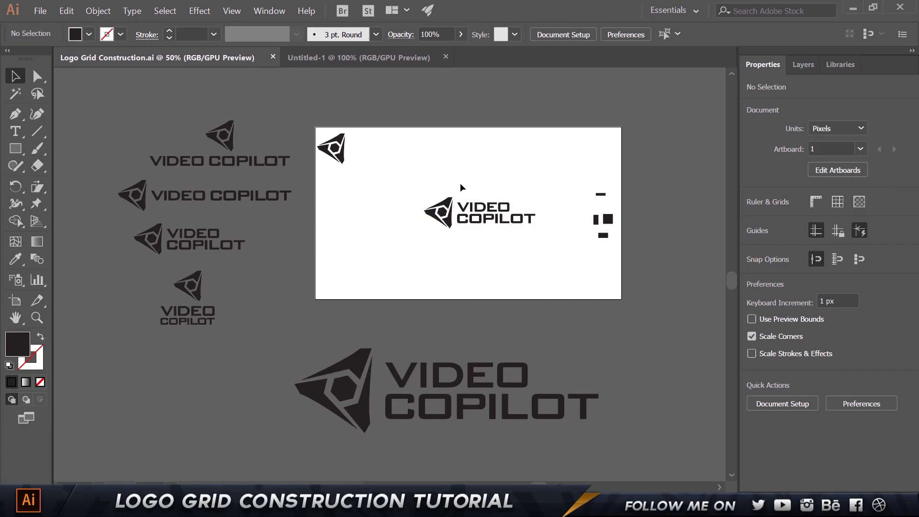
{"action": "left_click_drag", "start_coordinate": [419, 177], "coordinate": [493, 271]}
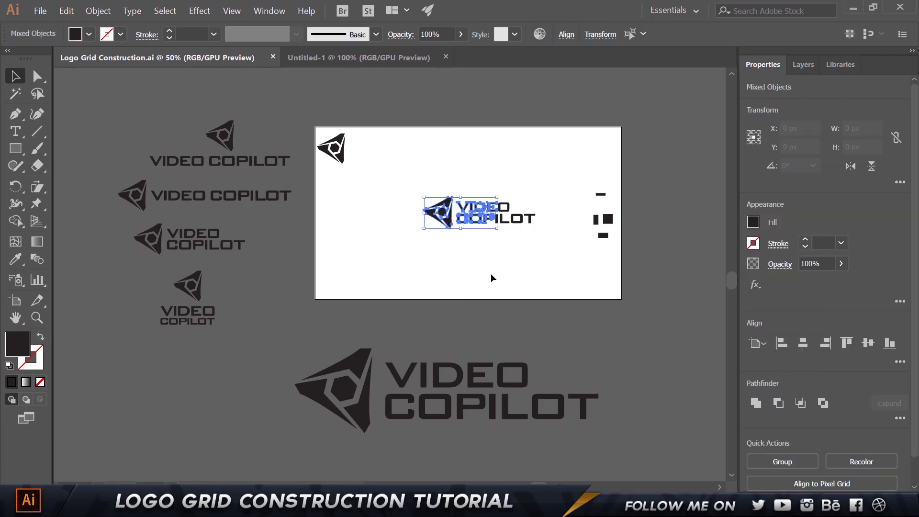
{"action": "left_click", "coordinate": [524, 277]}
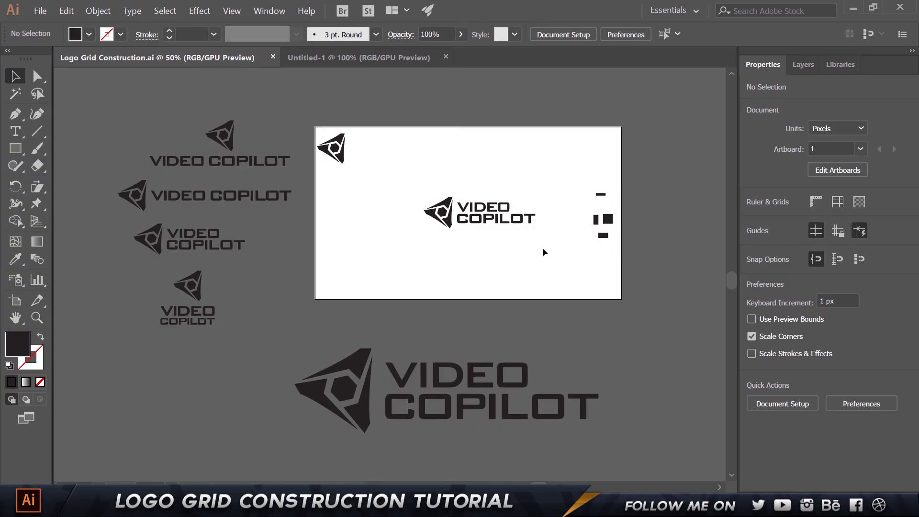
{"action": "key", "text": "alt+Tab"}
{"action": "key", "text": "ctrl+Tab"}
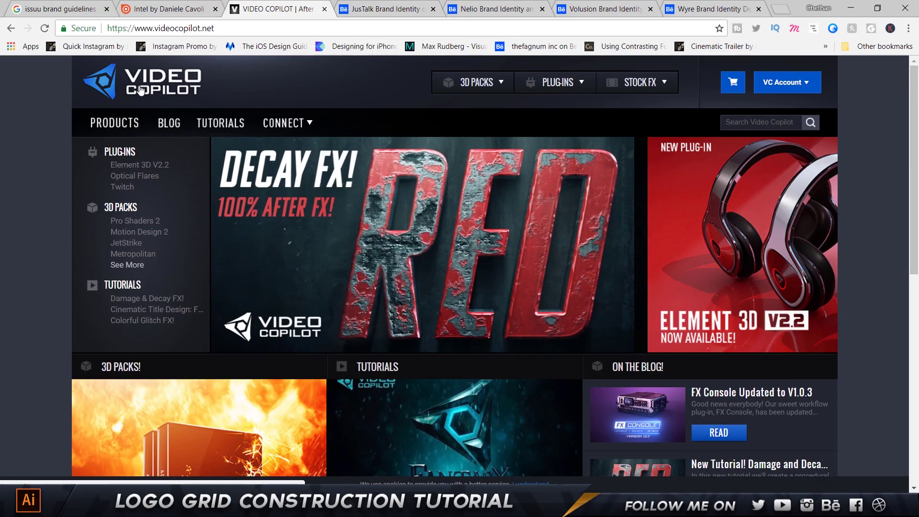
{"action": "key", "text": "alt+Tab"}
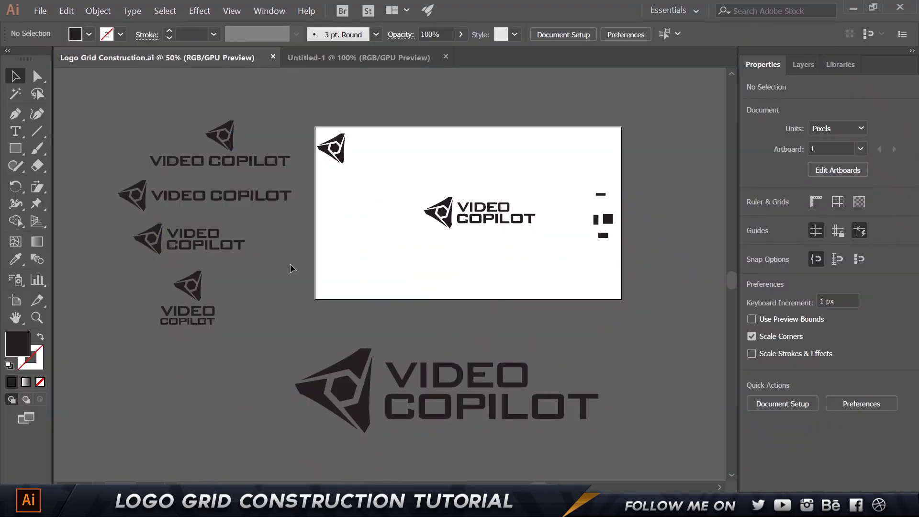
Copy the complete Video Copilot logo from the Logo Grid Construction.ai artboard and paste it centred into the Untitled-1 document.
{"action": "left_click", "coordinate": [345, 58]}
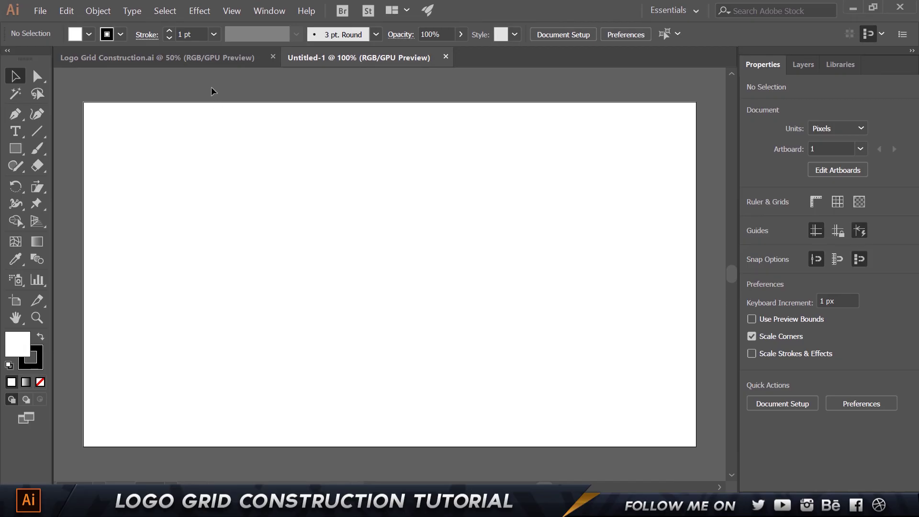
{"action": "left_click", "coordinate": [214, 63]}
{"action": "left_click", "coordinate": [448, 222]}
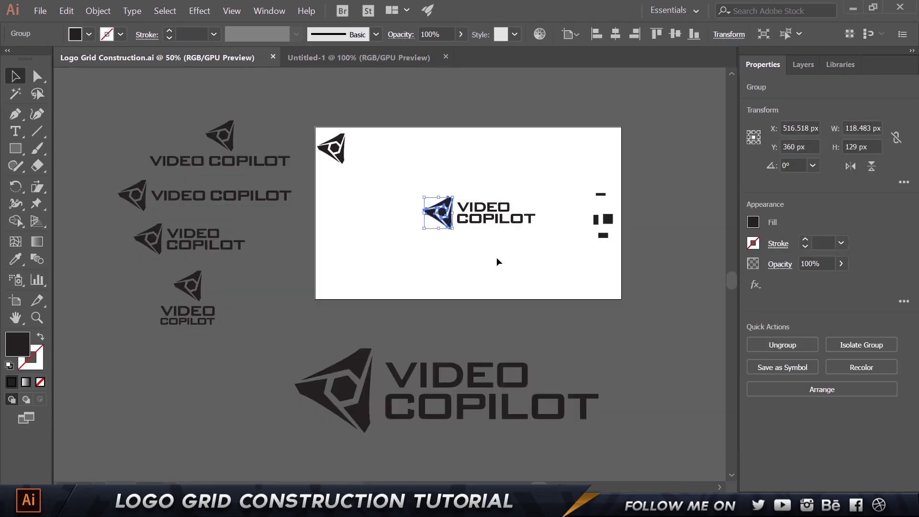
{"action": "left_click_drag", "start_coordinate": [523, 251], "coordinate": [398, 167]}
{"action": "left_click", "coordinate": [487, 278]}
{"action": "left_click_drag", "start_coordinate": [499, 263], "coordinate": [411, 168]}
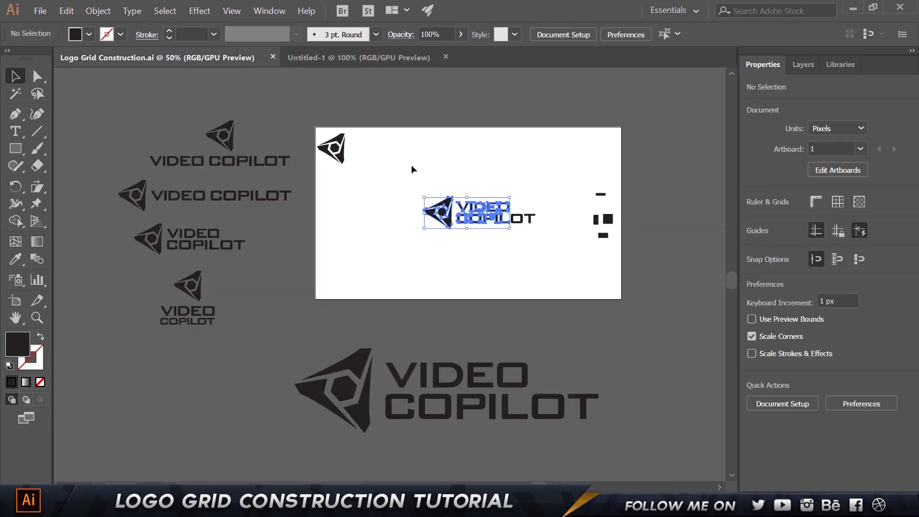
{"action": "key", "text": "ctrl+a"}
{"action": "left_click", "coordinate": [518, 292]}
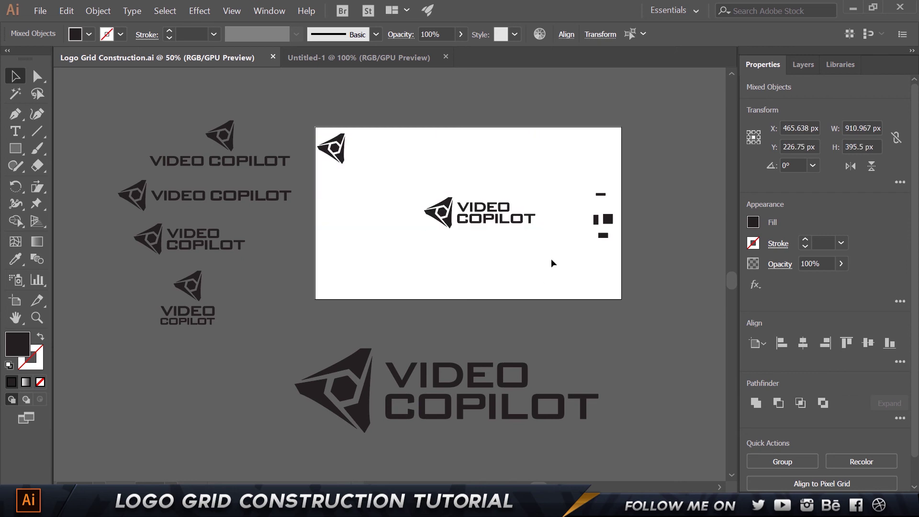
{"action": "left_click_drag", "start_coordinate": [552, 263], "coordinate": [395, 172]}
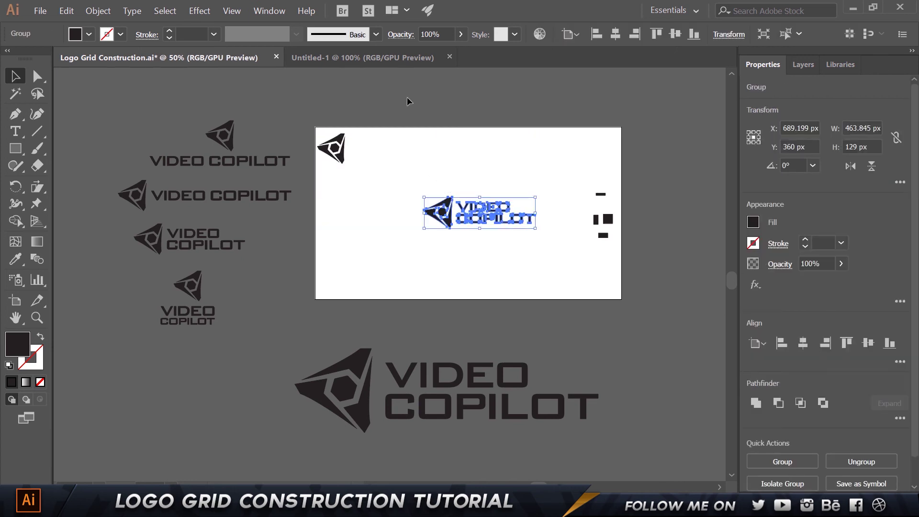
{"action": "left_click", "coordinate": [362, 57]}
{"action": "key", "text": "ctrl+v"}
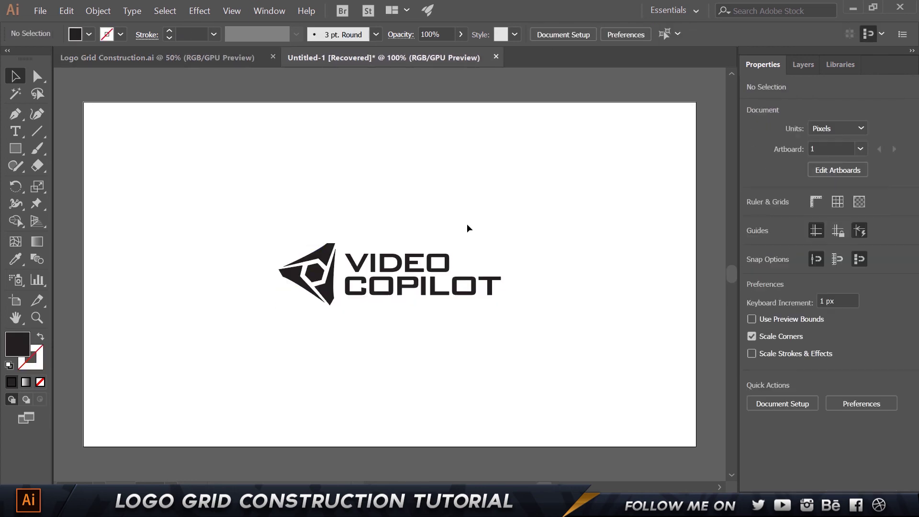
Group the letters of VIDEO and the letters of COPILOT as two separate groups.
{"action": "left_click_drag", "start_coordinate": [467, 272], "coordinate": [353, 228]}
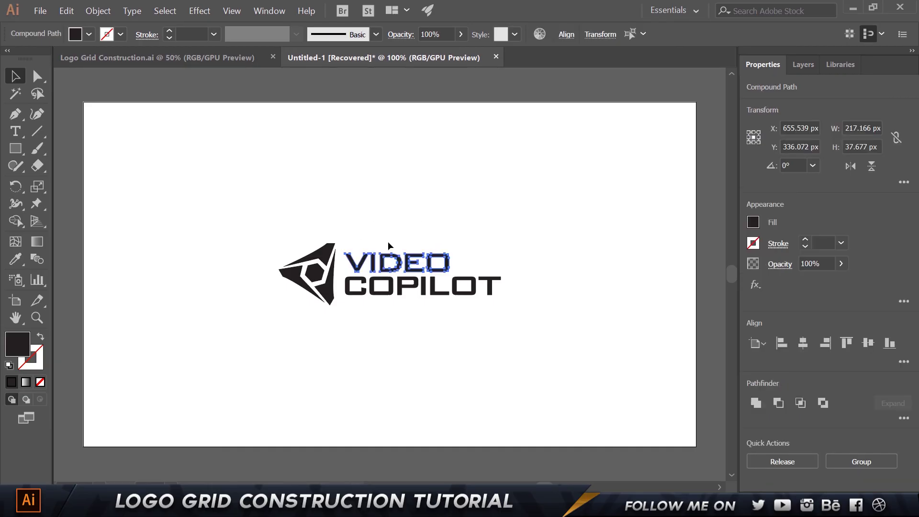
{"action": "key", "text": "ctrl+g"}
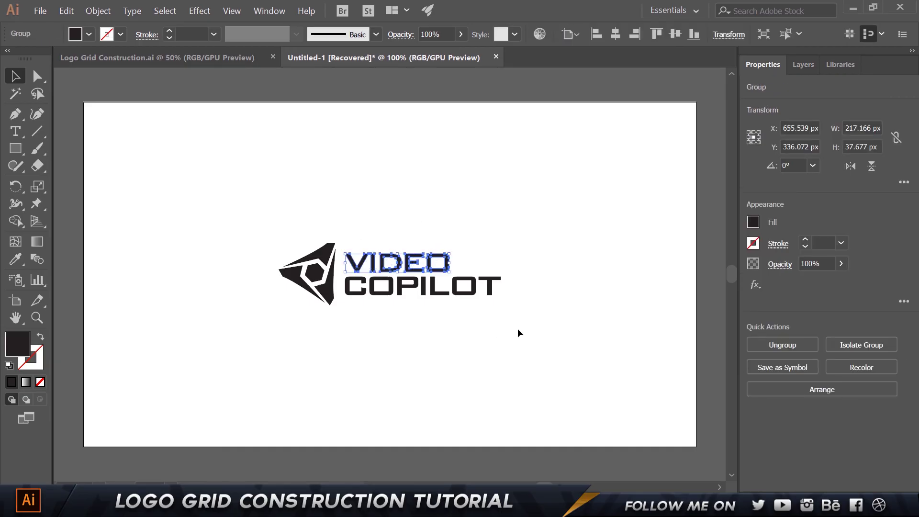
{"action": "left_click_drag", "start_coordinate": [533, 322], "coordinate": [348, 282]}
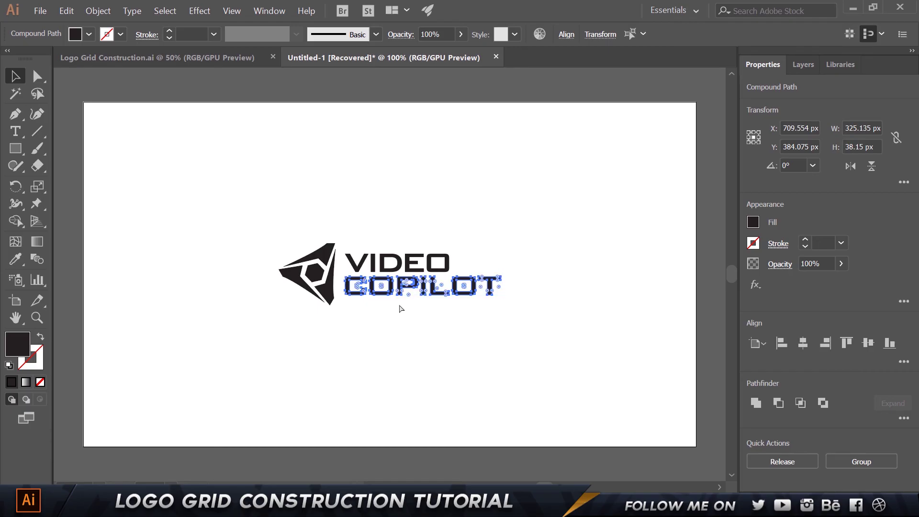
{"action": "key", "text": "ctrl+g"}
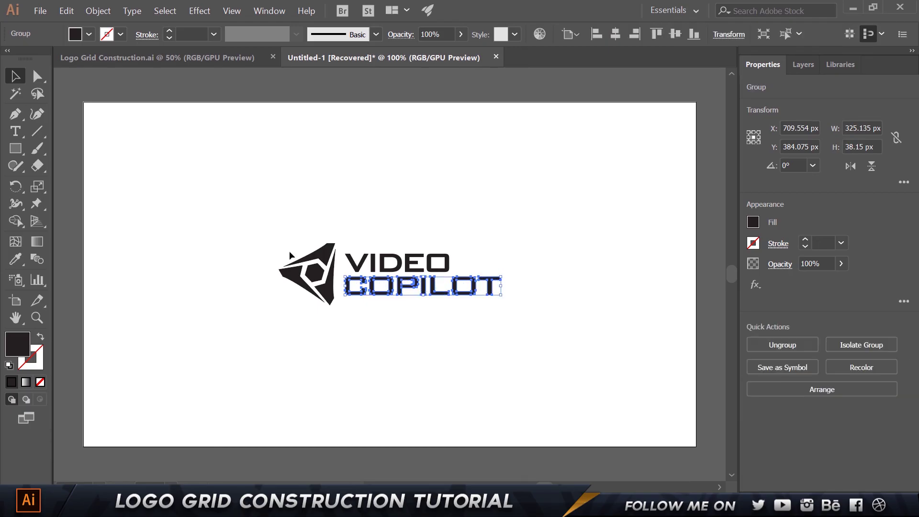
Move the VIDEO COPILOT wordmark away from the symbol to the artboard's upper-left corner.
{"action": "left_click_drag", "start_coordinate": [281, 247], "coordinate": [312, 314]}
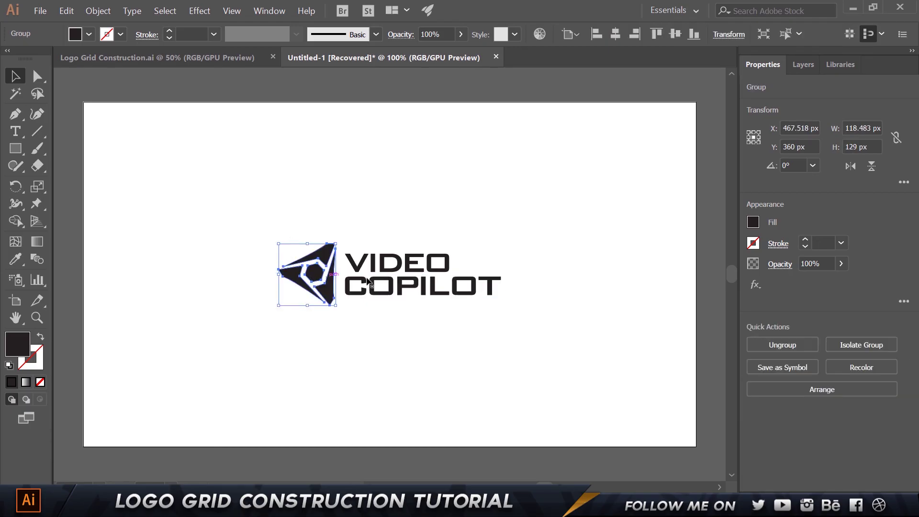
{"action": "left_click_drag", "start_coordinate": [448, 323], "coordinate": [391, 229]}
{"action": "left_click_drag", "start_coordinate": [405, 279], "coordinate": [168, 146]}
{"action": "left_click", "coordinate": [349, 248]}
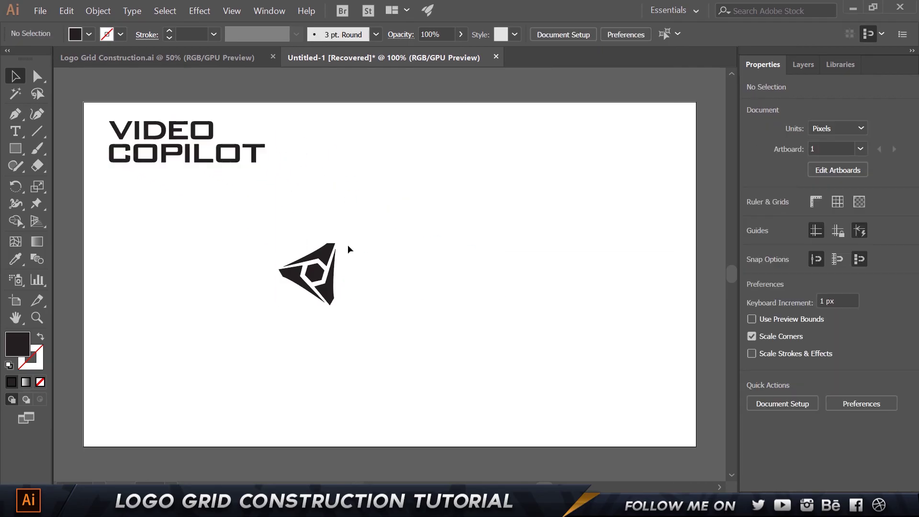
Enlarge the Video Copilot symbol proportionally from its centre to about 261 × 284 px.
{"action": "left_click", "coordinate": [313, 283]}
{"action": "left_click_drag", "start_coordinate": [334, 244], "coordinate": [370, 206]}
{"action": "left_click", "coordinate": [445, 296]}
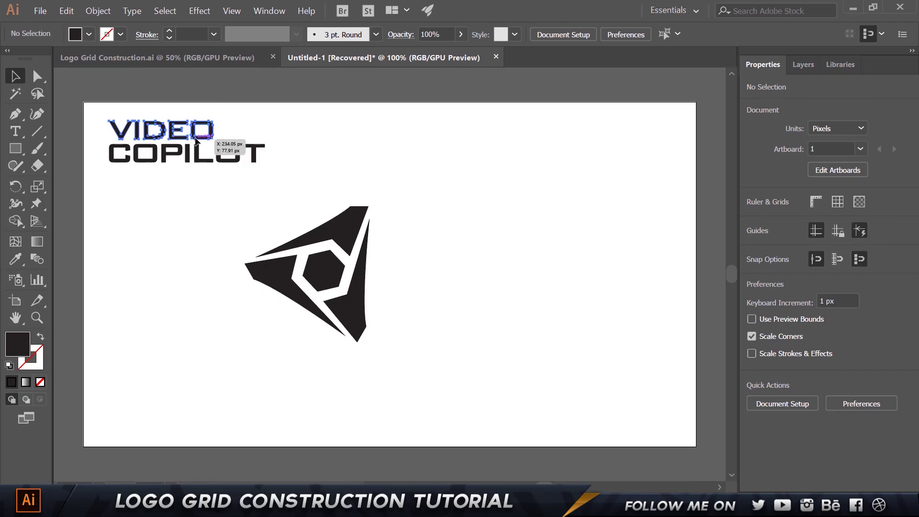
{"action": "left_click", "coordinate": [198, 138]}
{"action": "left_click", "coordinate": [332, 268]}
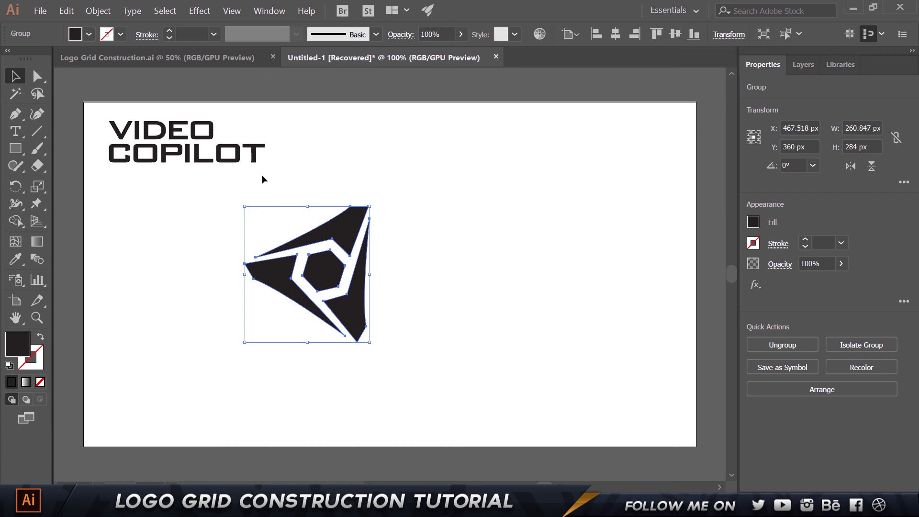
{"action": "left_click", "coordinate": [415, 207]}
Ungroup the symbol so its central hexagon and surrounding blades are separate paths.
{"action": "left_click", "coordinate": [341, 226]}
{"action": "key", "text": "ctrl+shift+g"}
{"action": "left_click", "coordinate": [383, 270]}
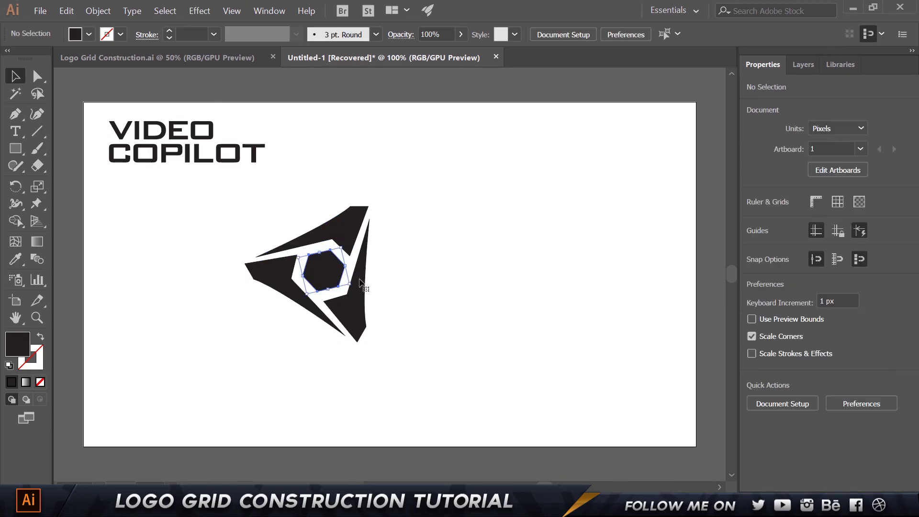
{"action": "left_click", "coordinate": [324, 274]}
{"action": "left_click_drag", "start_coordinate": [327, 276], "coordinate": [458, 238]}
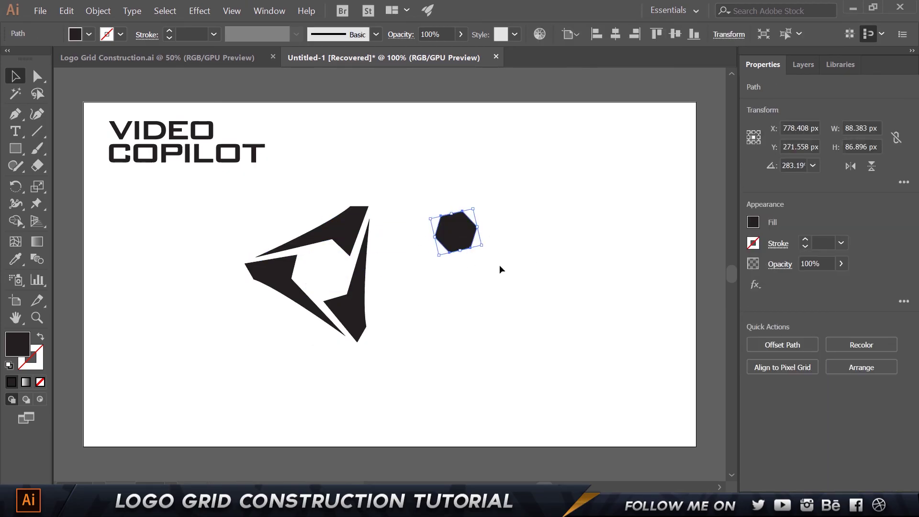
{"action": "key", "text": "ctrl+z"}
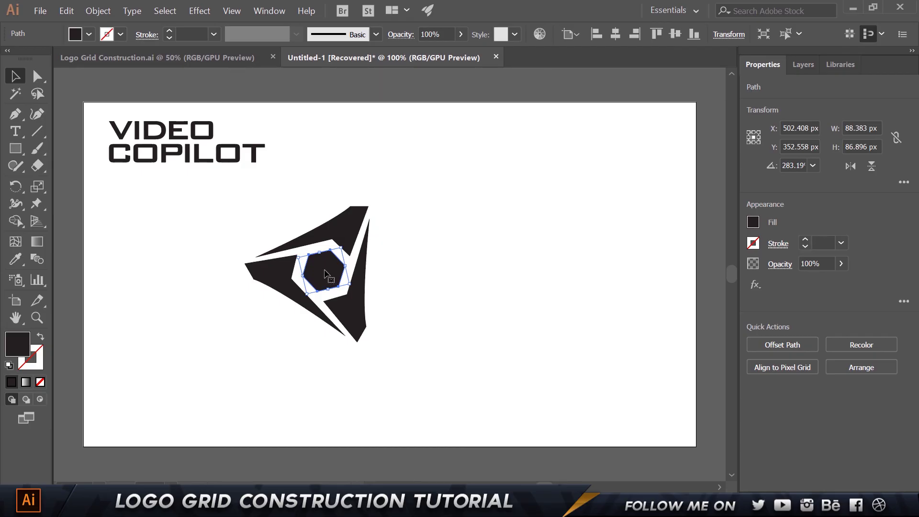
Turn off Snap to Pixel.
{"action": "left_click", "coordinate": [276, 15]}
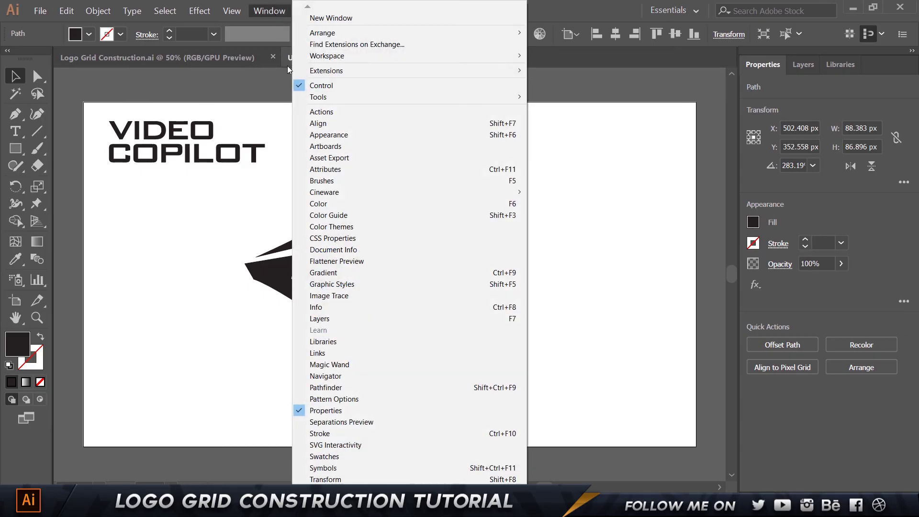
{"action": "mouse_move", "coordinate": [235, 6]}
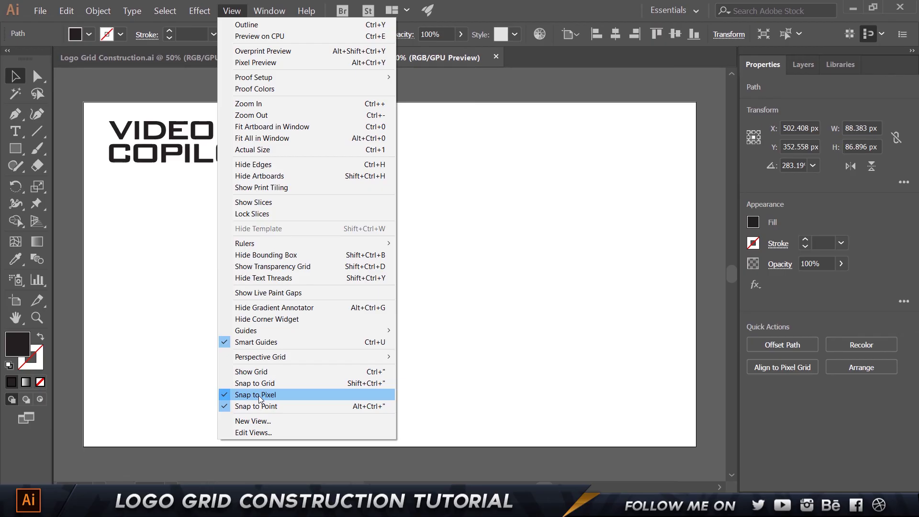
{"action": "left_click", "coordinate": [238, 395]}
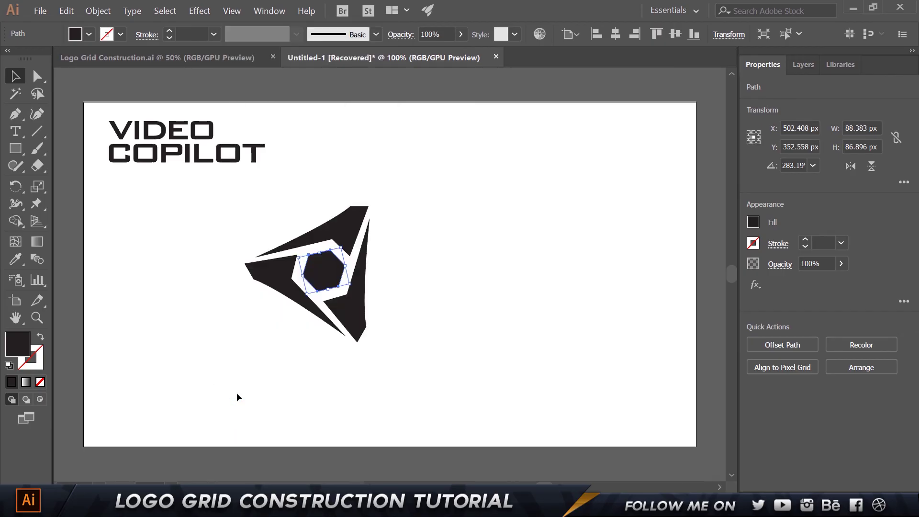
Duplicate the symbol's central hexagon horizontally into the empty area to the right of the symbol.
{"action": "left_click", "coordinate": [400, 333]}
{"action": "scroll", "coordinate": [362, 286], "scroll_direction": "up", "scroll_amount": 2}
{"action": "left_click", "coordinate": [287, 259]}
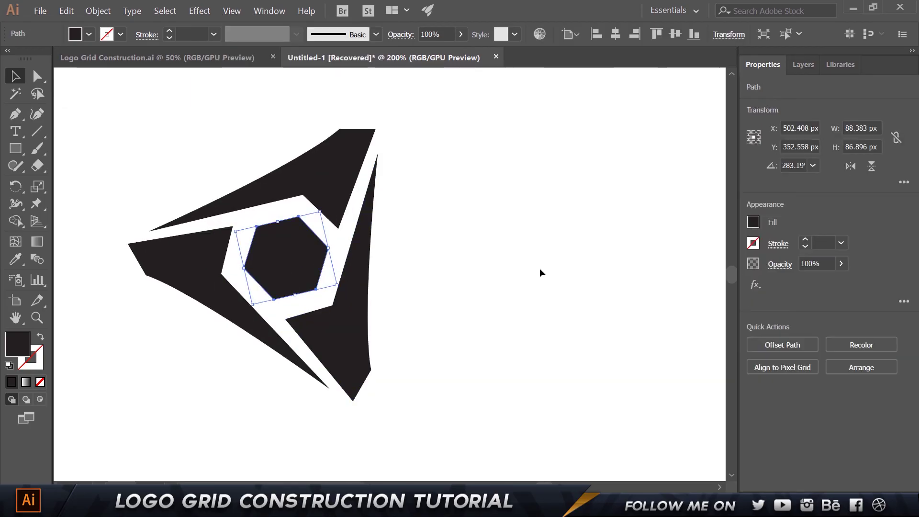
{"action": "left_click", "coordinate": [540, 268]}
{"action": "scroll", "coordinate": [431, 273], "scroll_direction": "down", "scroll_amount": 2}
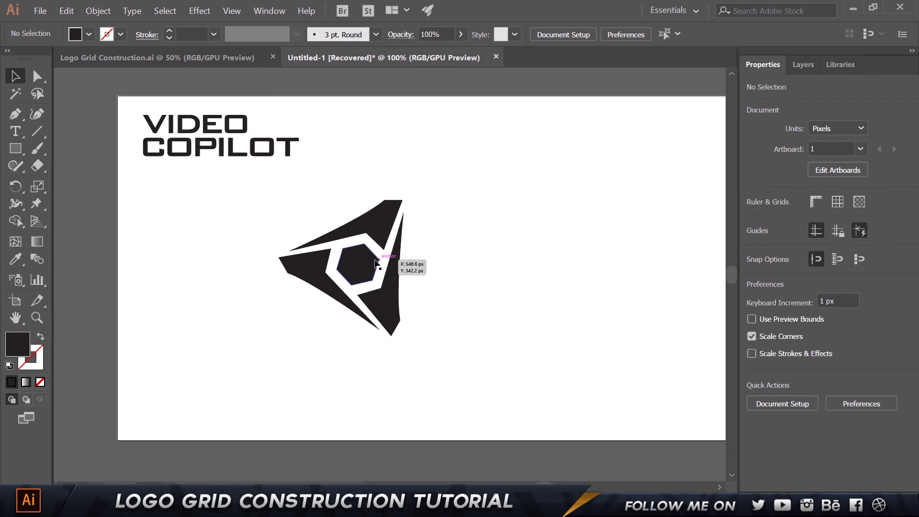
{"action": "left_click_drag", "start_coordinate": [362, 266], "coordinate": [503, 270]}
{"action": "scroll", "coordinate": [625, 249], "scroll_direction": "up", "scroll_amount": 2}
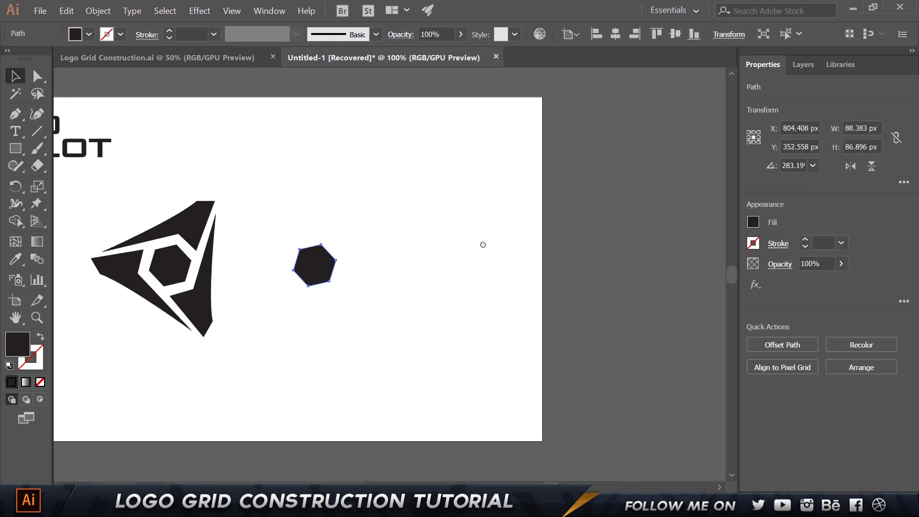
{"action": "left_click_drag", "start_coordinate": [653, 257], "coordinate": [511, 282]}
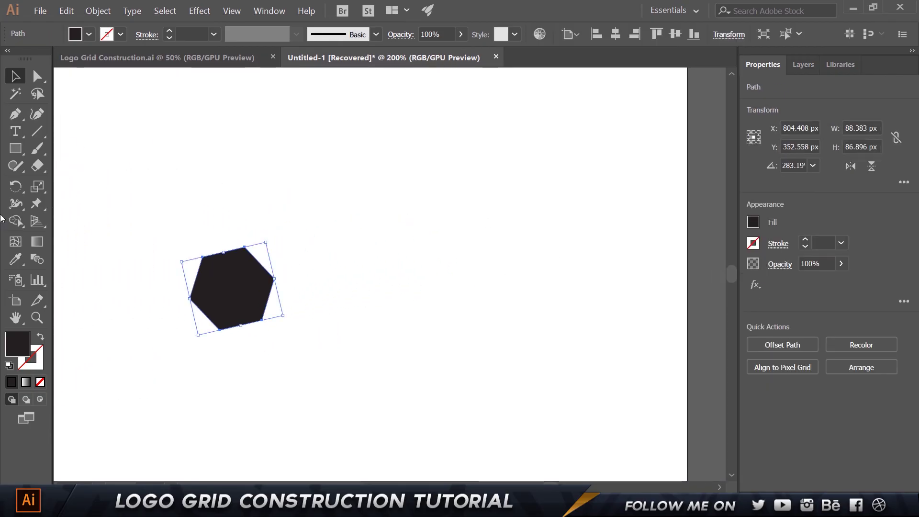
Draw a narrow rectangle about 19 px wide beside the duplicated hexagon, matching the hexagon's full height.
{"action": "left_click", "coordinate": [23, 149]}
{"action": "scroll", "coordinate": [301, 280], "scroll_direction": "up", "scroll_amount": 1}
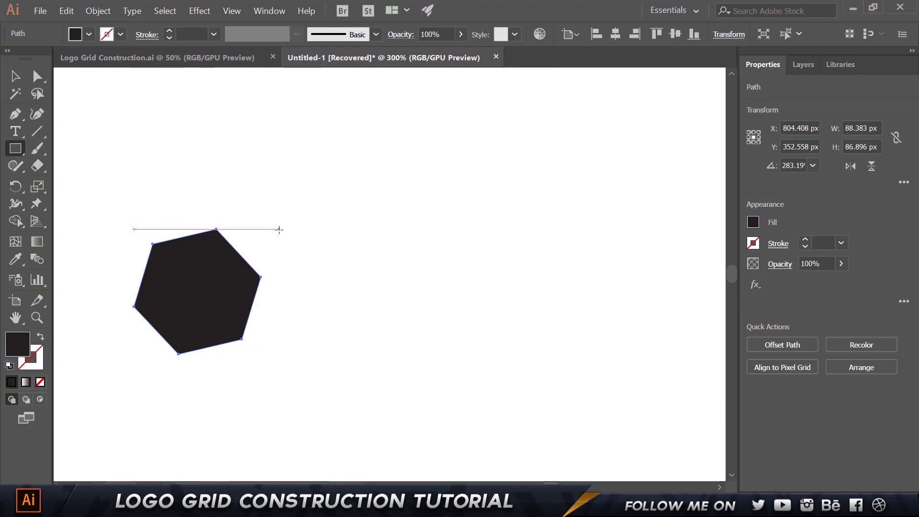
{"action": "left_click", "coordinate": [253, 9]}
{"action": "mouse_move", "coordinate": [230, 10]}
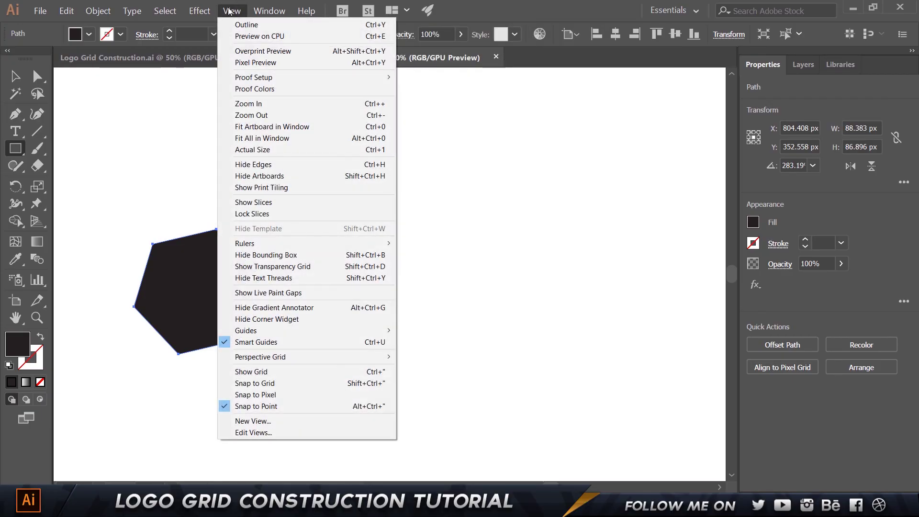
{"action": "left_click", "coordinate": [281, 343]}
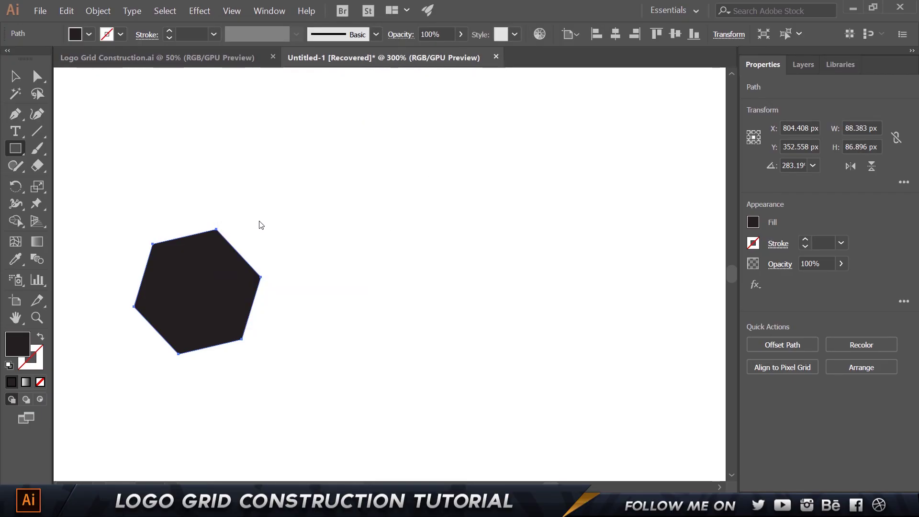
{"action": "left_click_drag", "start_coordinate": [279, 230], "coordinate": [307, 355]}
{"action": "key", "text": "v"}
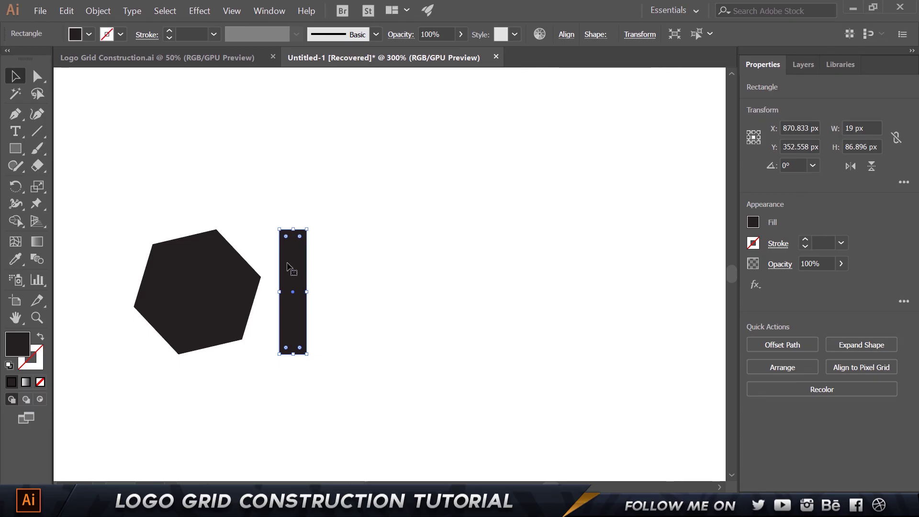
Set the rectangle's width equal to its height, 86.896 px, to form a square.
{"action": "left_click", "coordinate": [871, 129]}
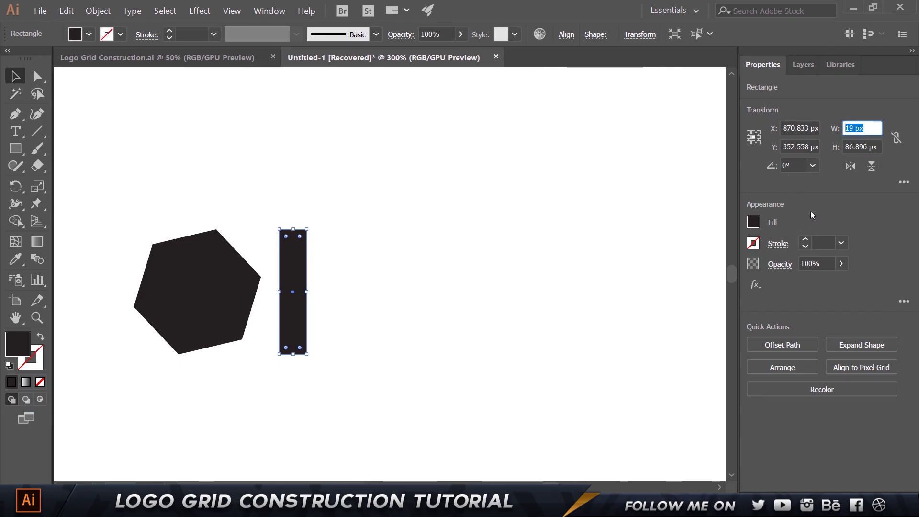
{"action": "left_click", "coordinate": [867, 147]}
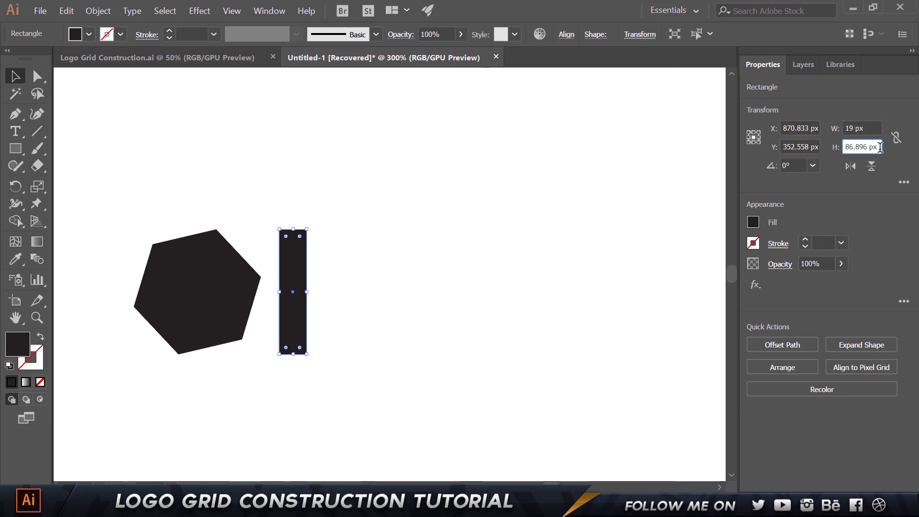
{"action": "left_click_drag", "start_coordinate": [880, 147], "coordinate": [824, 158]}
{"action": "key", "text": "shift+Tab"}
{"action": "key", "text": "Return"}
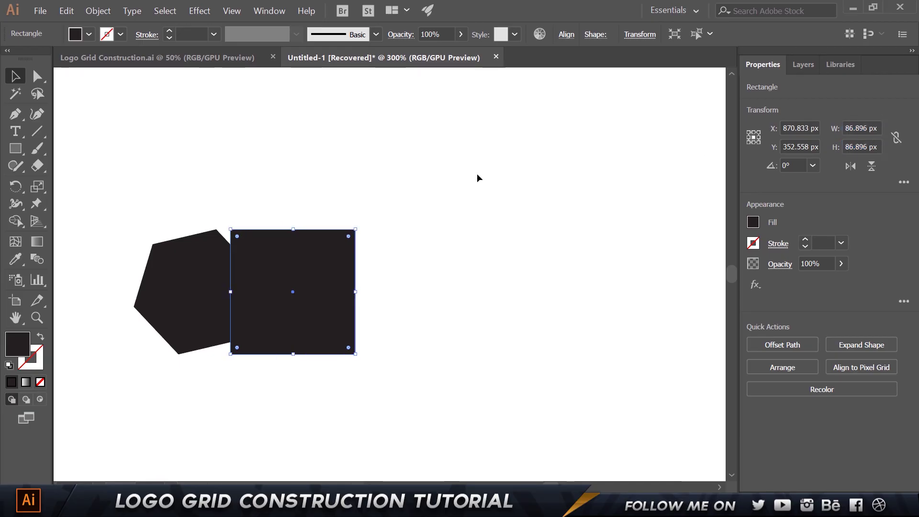
Move the square horizontally to the right, clear of the duplicated hexagon.
{"action": "left_click", "coordinate": [477, 178]}
{"action": "left_click_drag", "start_coordinate": [276, 263], "coordinate": [346, 264]}
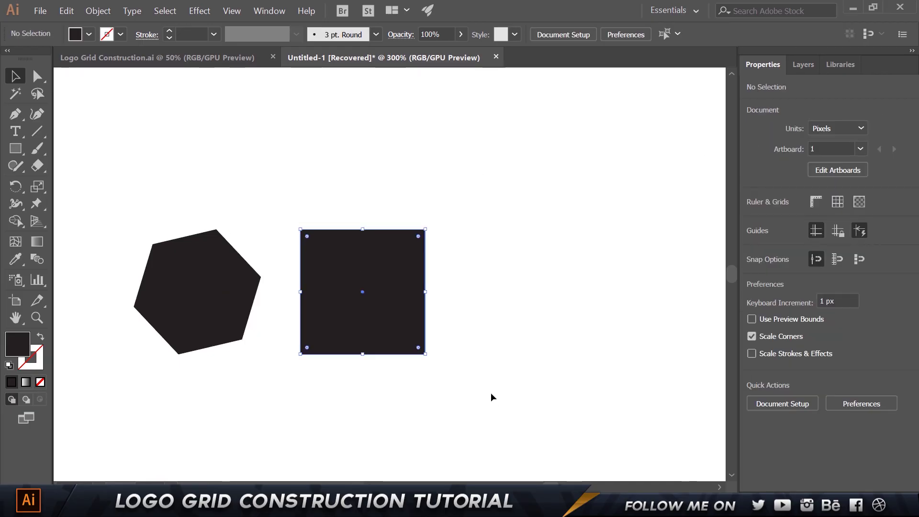
{"action": "left_click", "coordinate": [291, 274]}
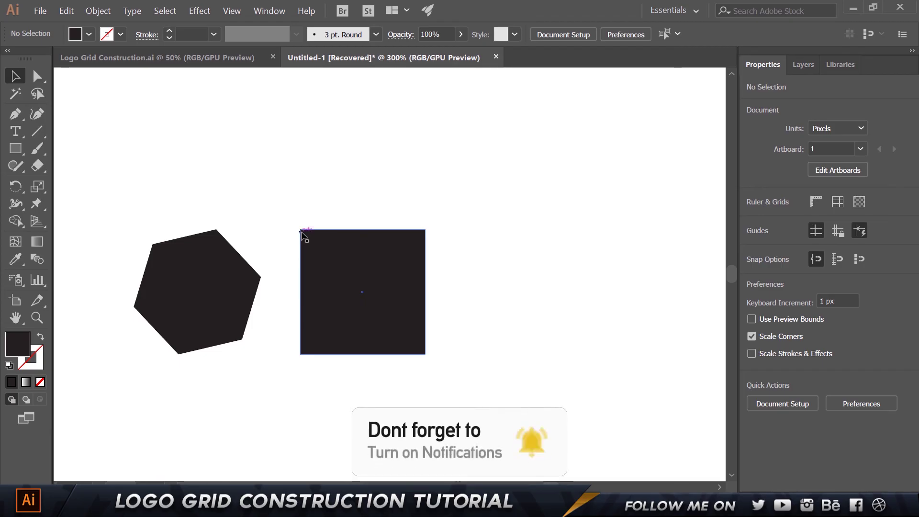
{"action": "left_click", "coordinate": [331, 285]}
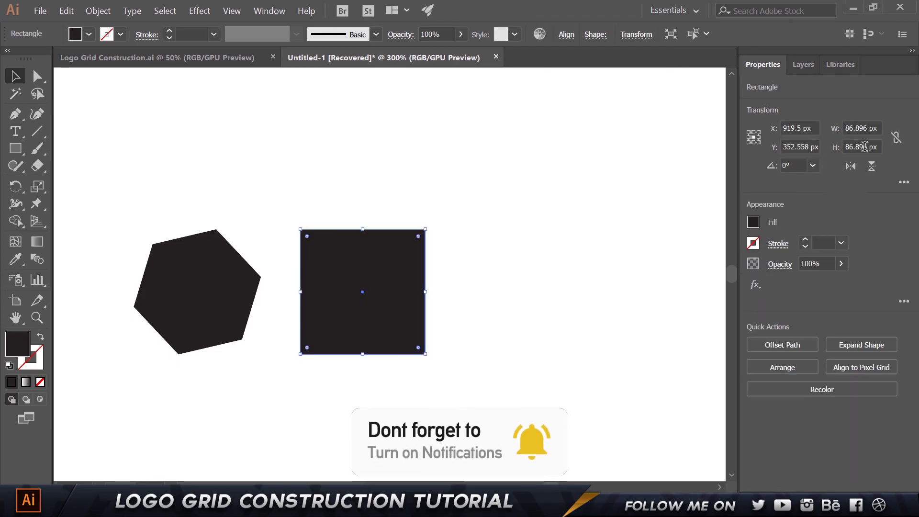
{"action": "left_click", "coordinate": [555, 281]}
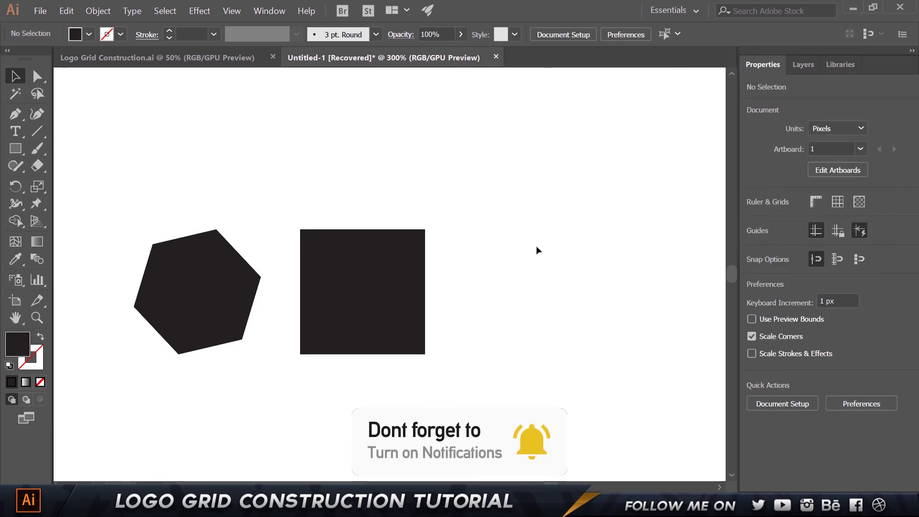
Duplicate the square to its right and halve the copy's width to 43.448 px.
{"action": "left_click_drag", "start_coordinate": [537, 250], "coordinate": [482, 247]}
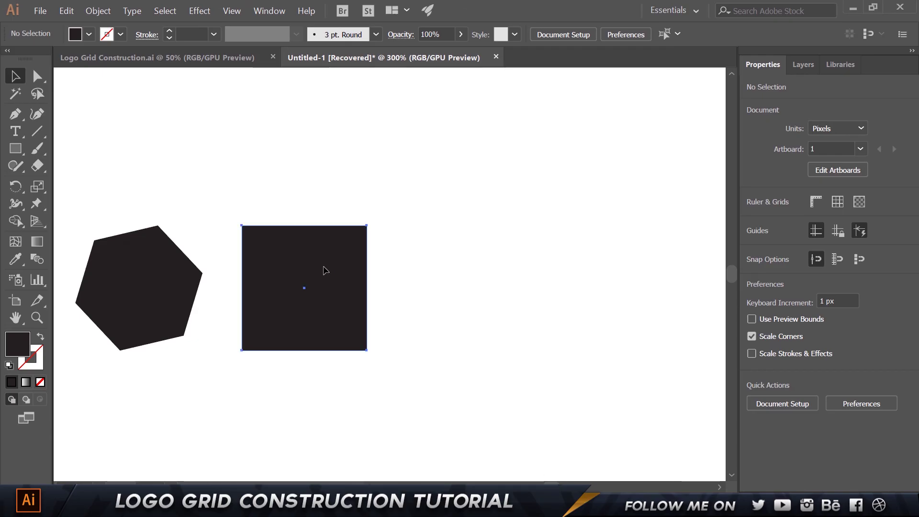
{"action": "left_click_drag", "start_coordinate": [324, 270], "coordinate": [470, 277]}
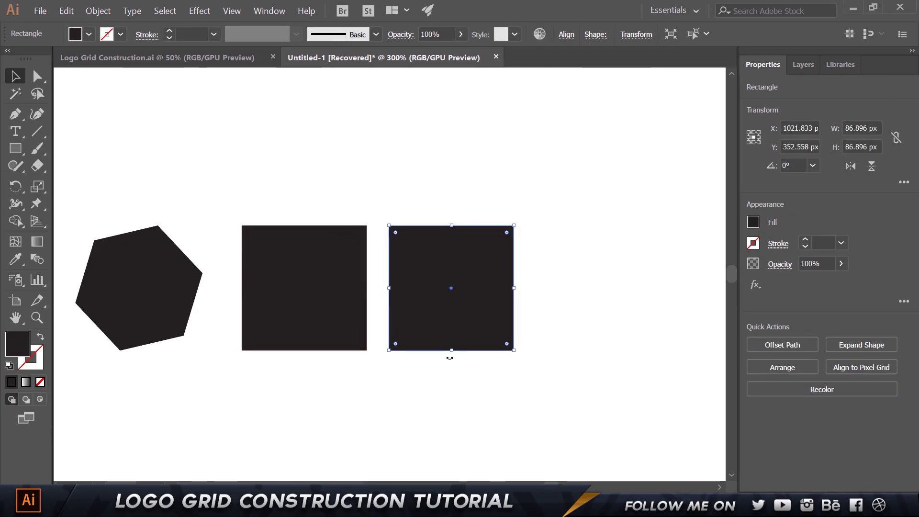
{"action": "left_click", "coordinate": [862, 129]}
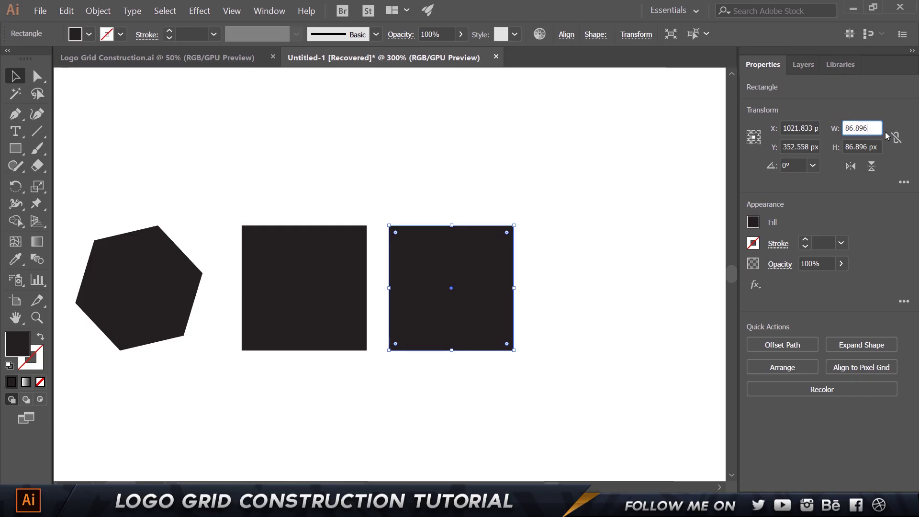
{"action": "key", "text": "Return"}
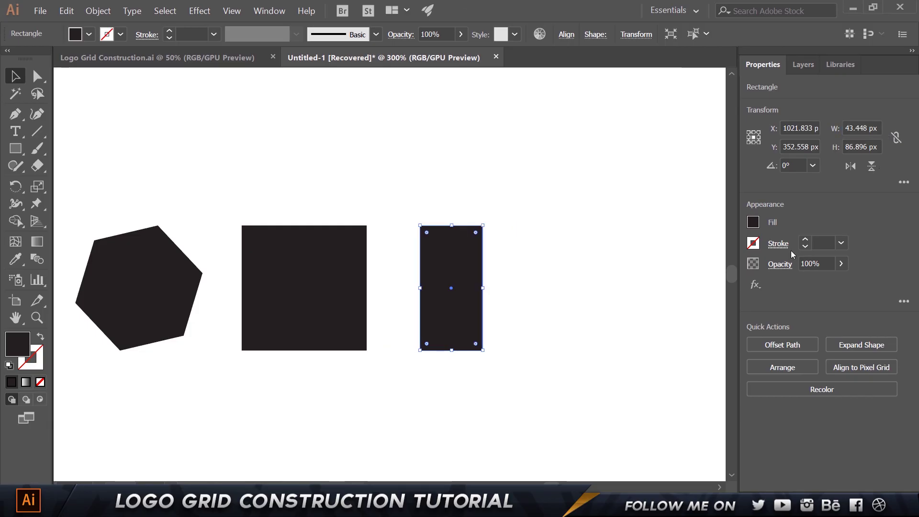
Duplicate the half-width rectangle to its right and halve the copy's width to 21.724 px.
{"action": "left_click_drag", "start_coordinate": [462, 243], "coordinate": [546, 243]}
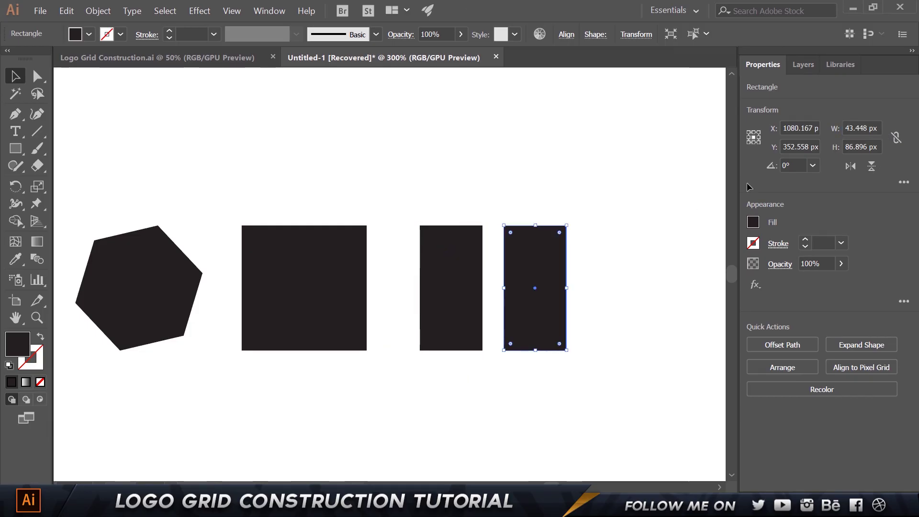
{"action": "left_click", "coordinate": [867, 127]}
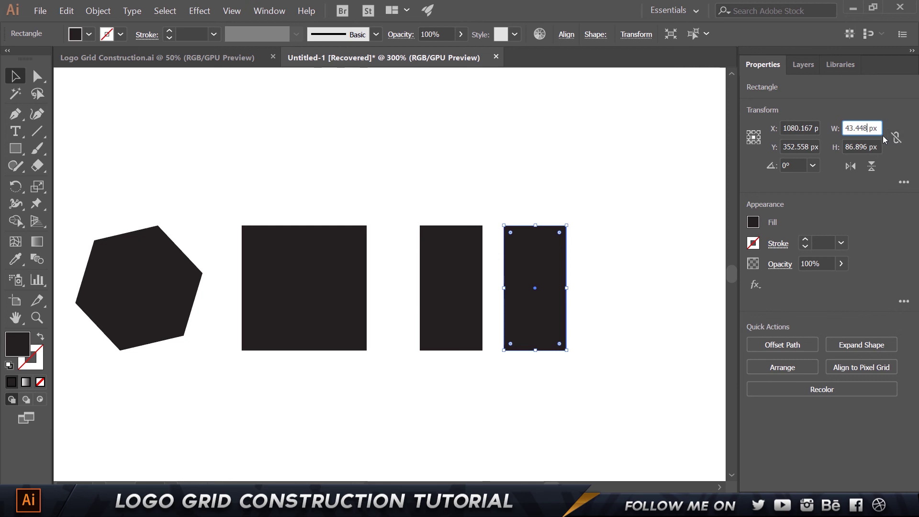
{"action": "key", "text": "Return"}
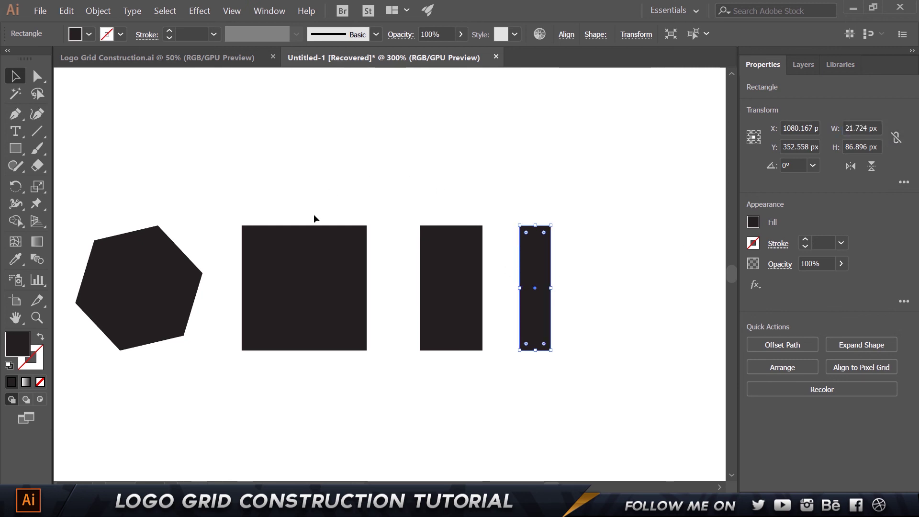
Move the square and both narrower rectangles together to the upper-right area of the artboard.
{"action": "left_click", "coordinate": [353, 375]}
{"action": "scroll", "coordinate": [353, 375], "scroll_direction": "down", "scroll_amount": 1}
{"action": "left_click_drag", "start_coordinate": [302, 228], "coordinate": [452, 364]}
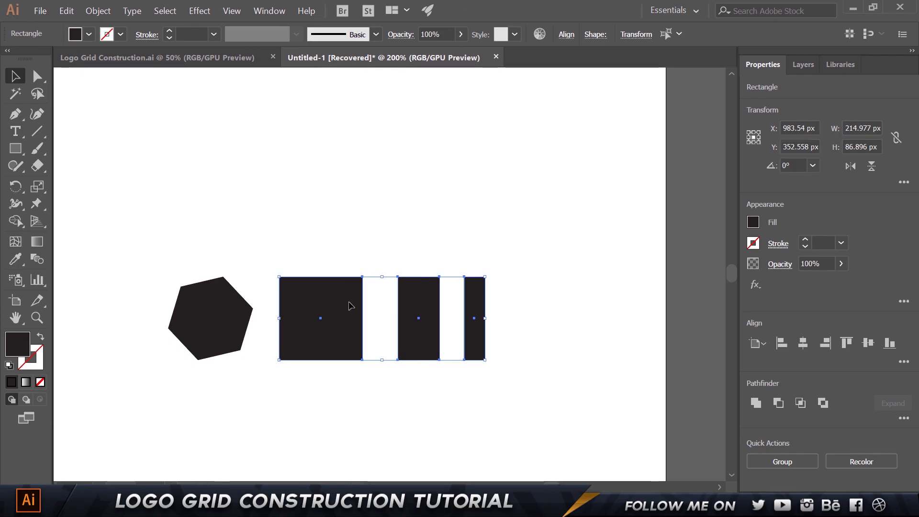
{"action": "left_click_drag", "start_coordinate": [351, 305], "coordinate": [511, 142]}
Delete the duplicated hexagon beside the symbol.
{"action": "scroll", "coordinate": [441, 214], "scroll_direction": "down", "scroll_amount": 1}
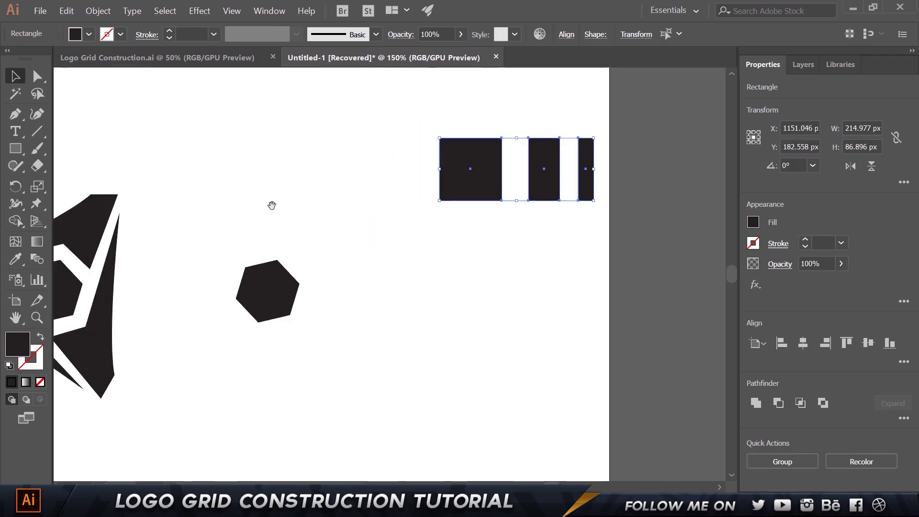
{"action": "left_click_drag", "start_coordinate": [272, 205], "coordinate": [384, 200]}
{"action": "left_click", "coordinate": [383, 261]}
{"action": "key", "text": "Delete"}
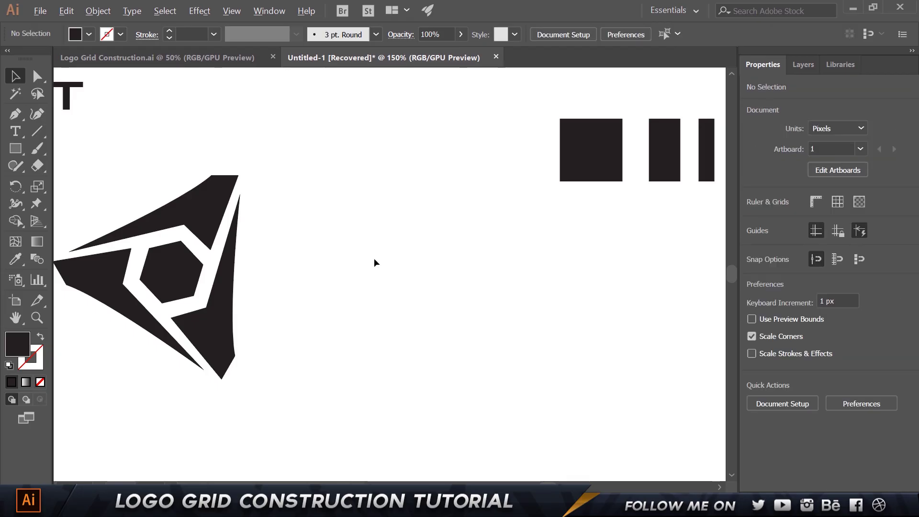
Group the symbol's hexagon and blades back together at 100% view.
{"action": "key", "text": "ctrl+1"}
{"action": "key", "text": "ctrl+z"}
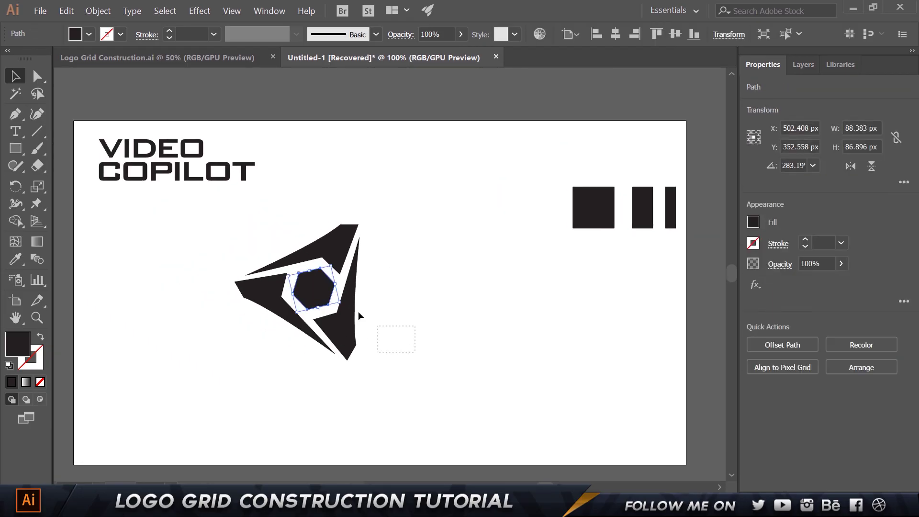
{"action": "left_click_drag", "start_coordinate": [359, 312], "coordinate": [275, 246]}
{"action": "key", "text": "ctrl+g"}
{"action": "left_click", "coordinate": [415, 250]}
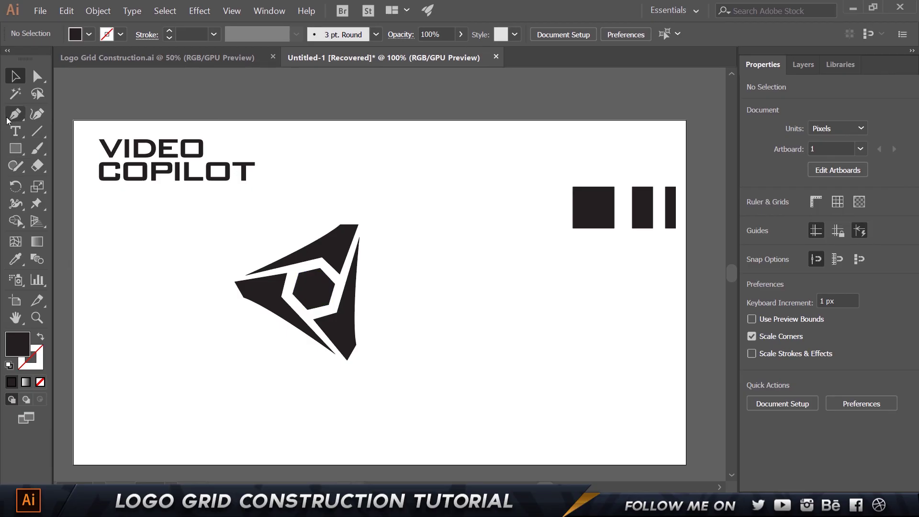
Draw a rectangle about 259 × 284 px around the symbol and turn its fill into a 1 pt outline.
{"action": "left_click", "coordinate": [15, 148]}
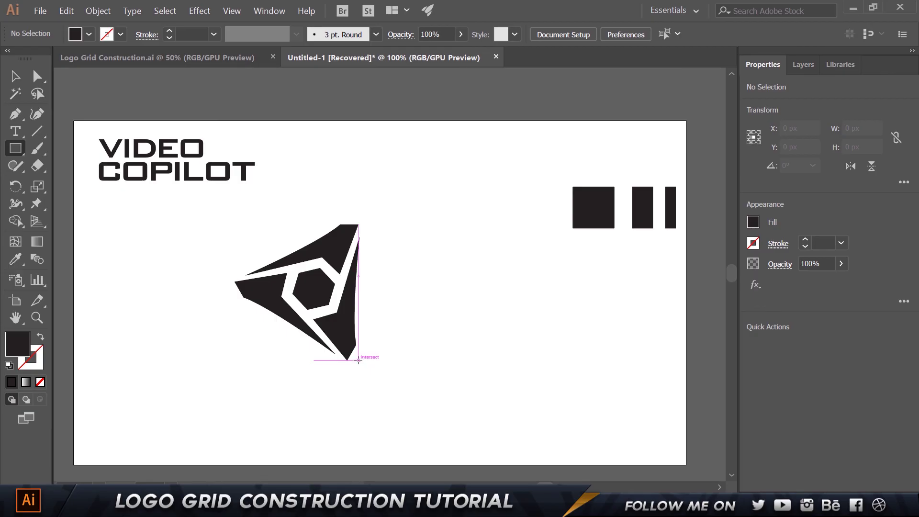
{"action": "mouse_move", "coordinate": [358, 360]}
{"action": "left_mouse_down"}
{"action": "mouse_move", "coordinate": [251, 293]}
{"action": "mouse_move", "coordinate": [217, 223]}
{"action": "mouse_move", "coordinate": [234, 224]}
{"action": "left_mouse_up"}
{"action": "scroll", "coordinate": [426, 234], "scroll_direction": "up", "scroll_amount": 5}
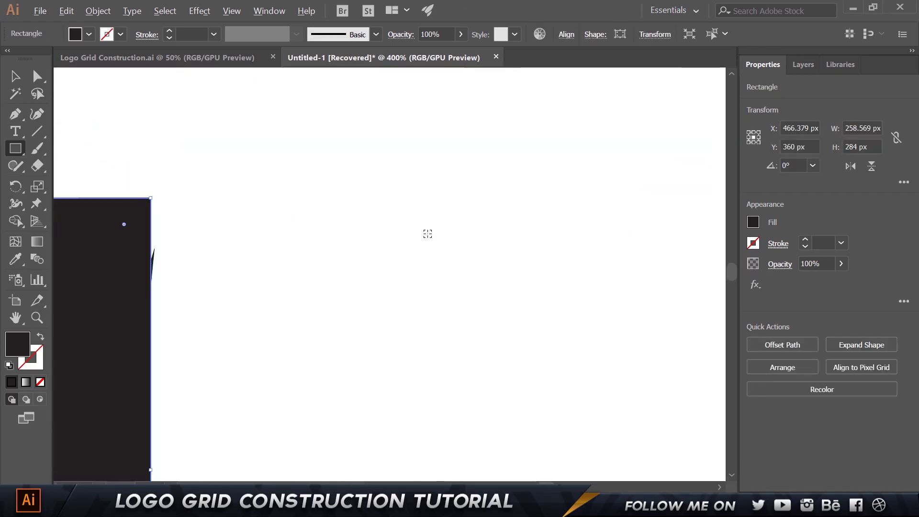
{"action": "scroll", "coordinate": [134, 222], "scroll_direction": "down", "scroll_amount": 1}
{"action": "scroll", "coordinate": [134, 222], "scroll_direction": "down", "scroll_amount": 4}
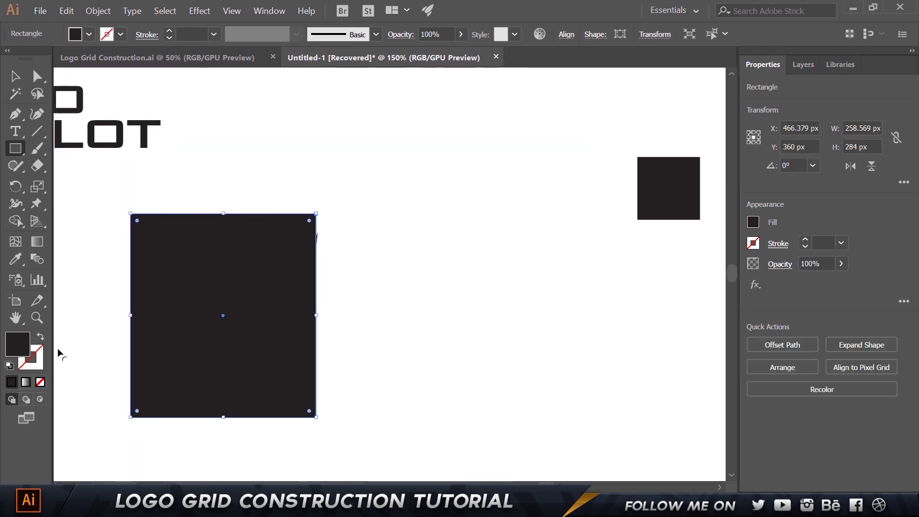
{"action": "left_click", "coordinate": [41, 338]}
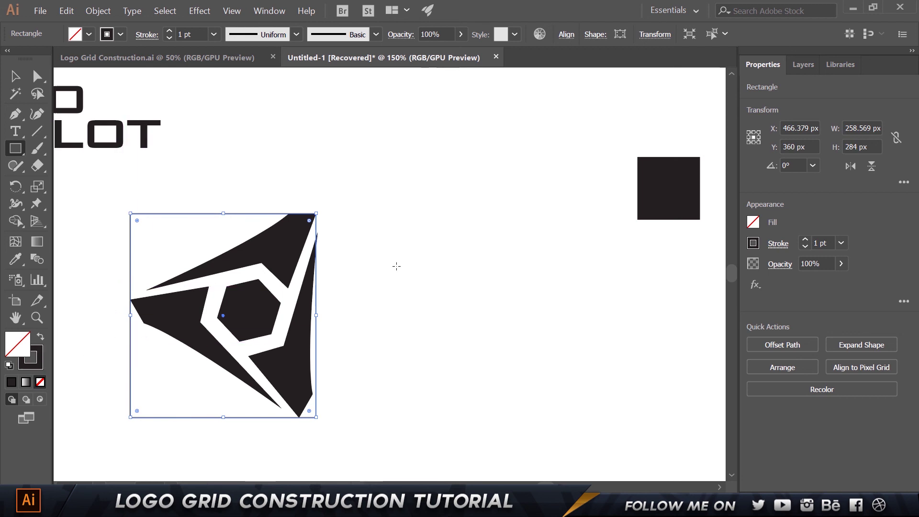
{"action": "key", "text": "v"}
{"action": "left_click", "coordinate": [424, 366]}
Nudge the outline rectangle 2 px to the right so its edge meets the symbol's right-hand tip.
{"action": "scroll", "coordinate": [329, 302], "scroll_direction": "up", "scroll_amount": 4}
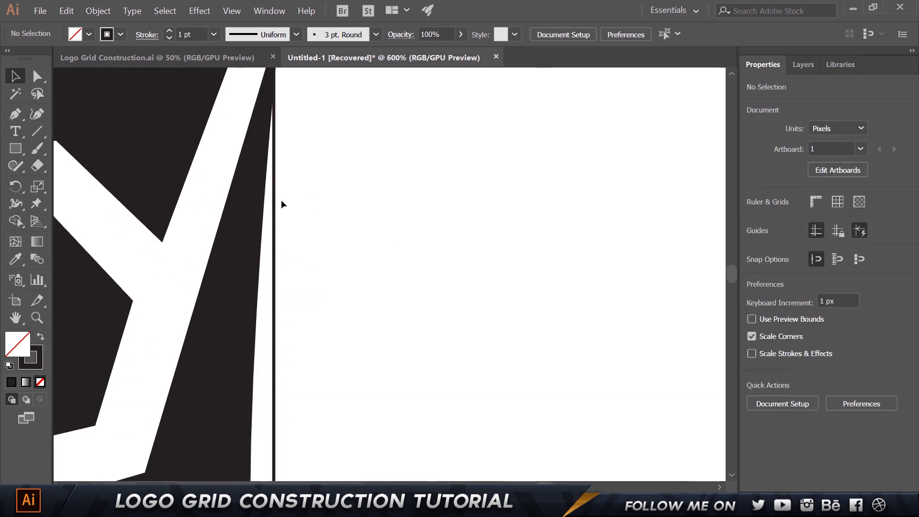
{"action": "scroll", "coordinate": [281, 199], "scroll_direction": "down", "scroll_amount": 3}
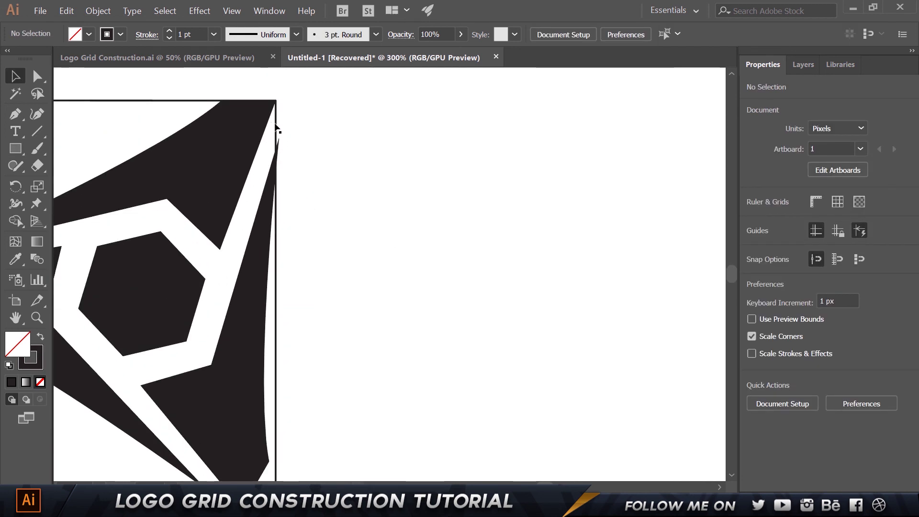
{"action": "left_click", "coordinate": [278, 128]}
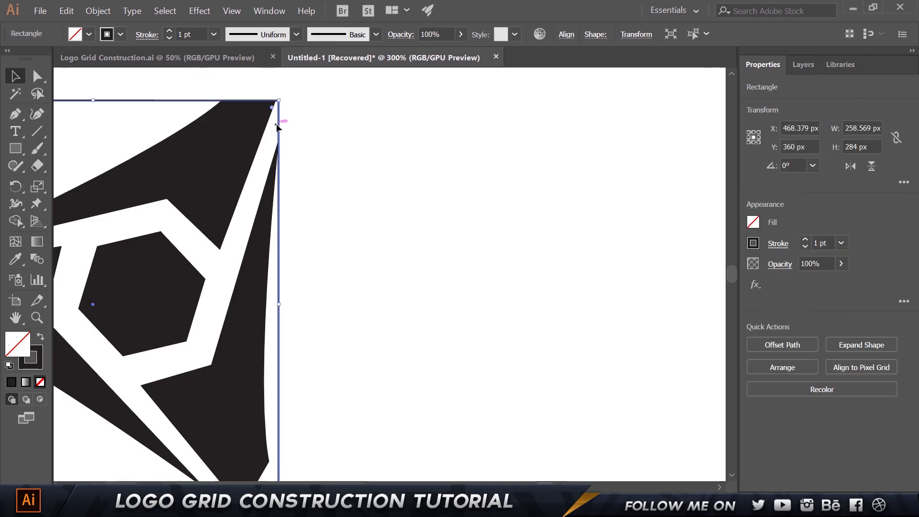
{"action": "key", "text": "Up"}
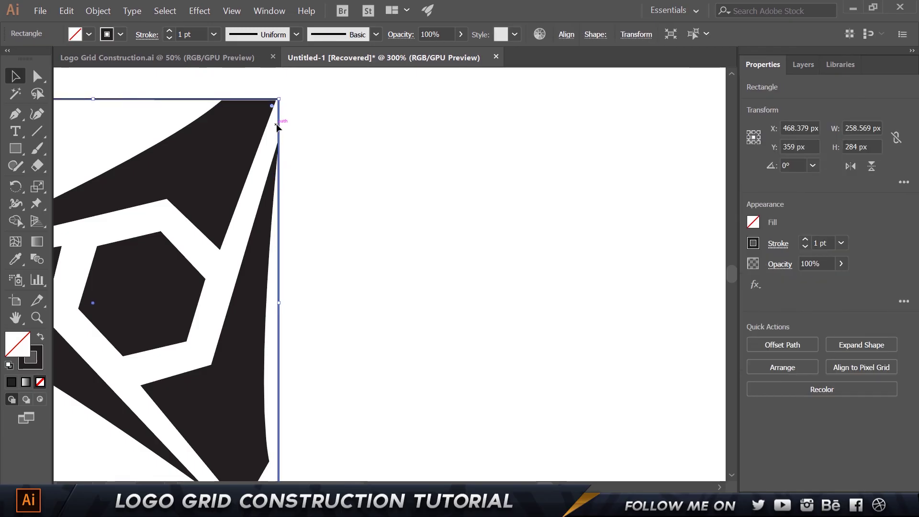
{"action": "key", "text": "Down"}
{"action": "scroll", "coordinate": [312, 316], "scroll_direction": "down", "scroll_amount": 1}
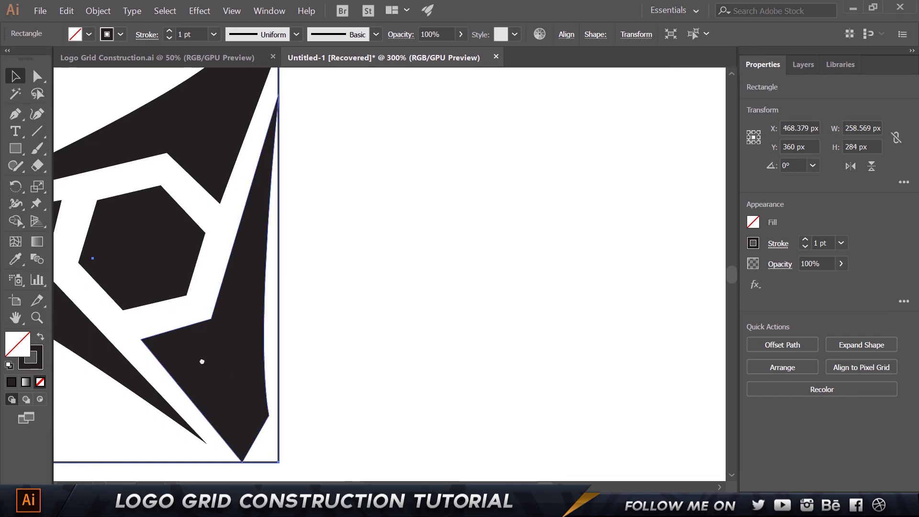
Extend the outline rectangle's left side to the leftmost tip of the symbol.
{"action": "left_click_drag", "start_coordinate": [201, 362], "coordinate": [381, 290]}
{"action": "key", "text": "a"}
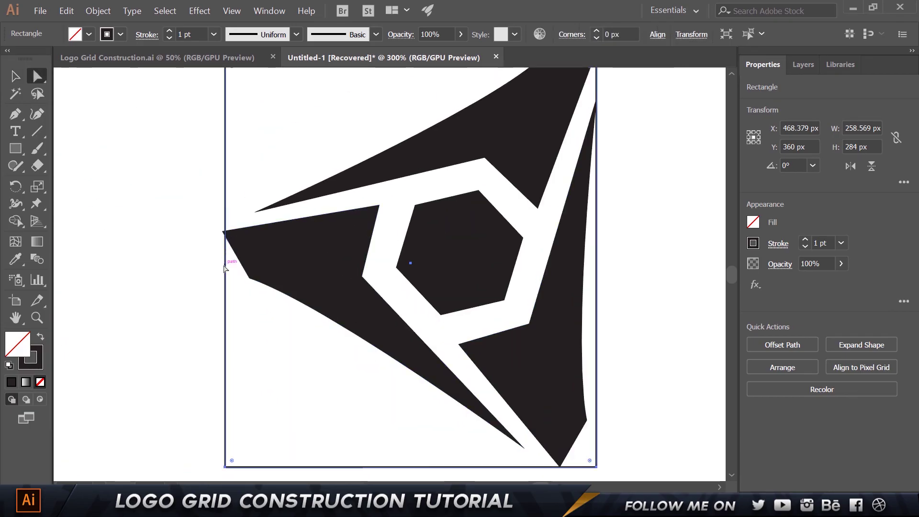
{"action": "key", "text": "v"}
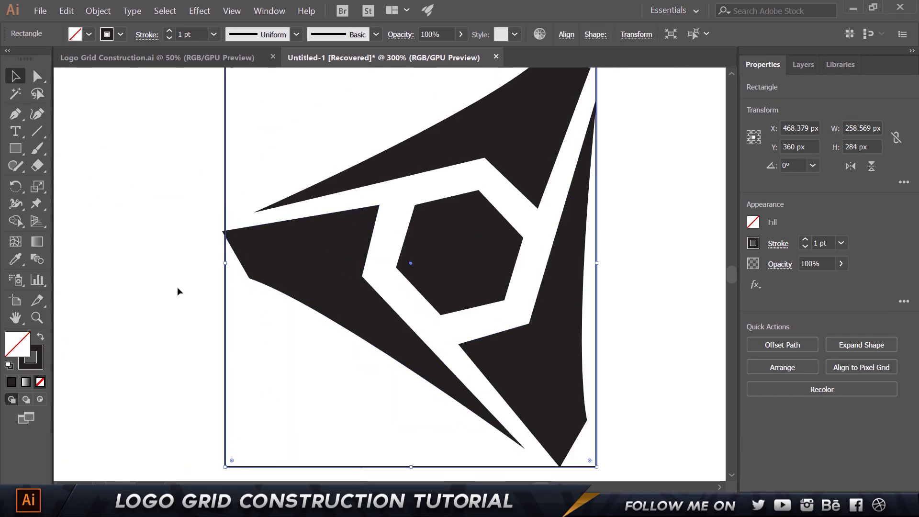
{"action": "left_click_drag", "start_coordinate": [225, 261], "coordinate": [223, 262]}
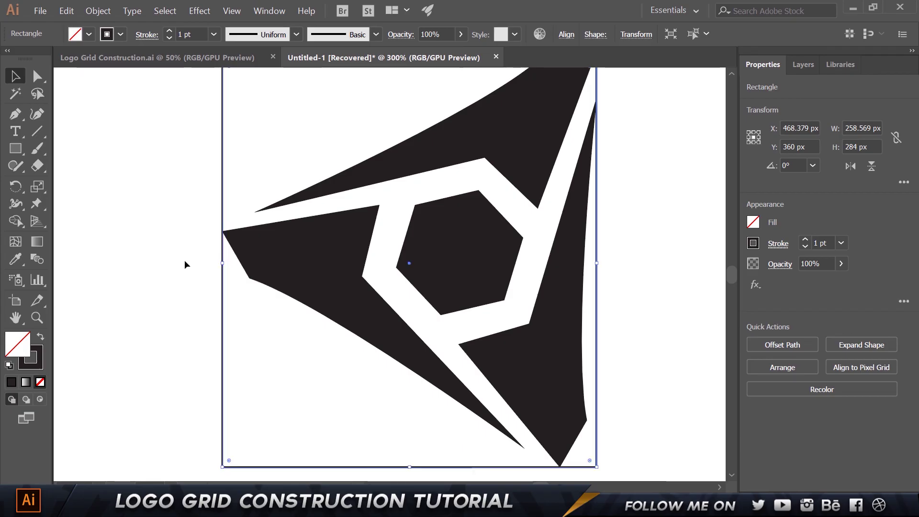
{"action": "left_click", "coordinate": [183, 262]}
{"action": "scroll", "coordinate": [183, 262], "scroll_direction": "down", "scroll_amount": 2}
{"action": "scroll", "coordinate": [325, 182], "scroll_direction": "up", "scroll_amount": 2}
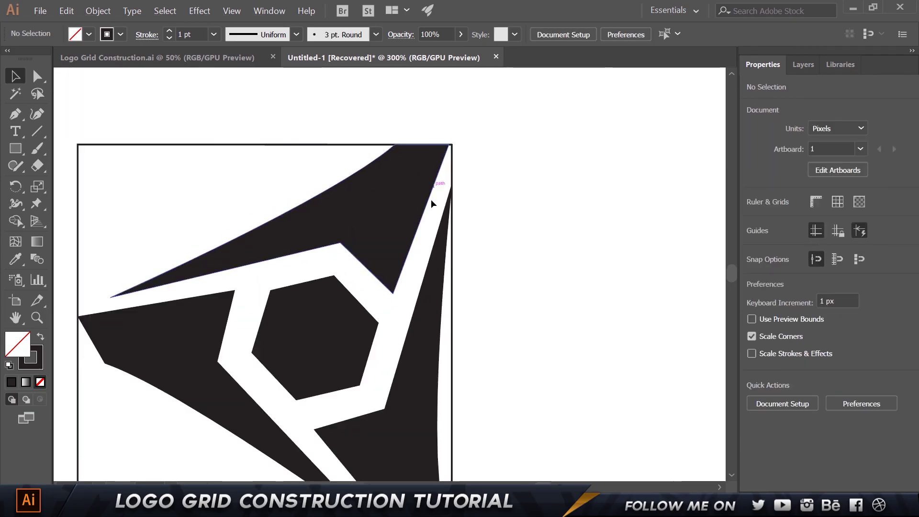
{"action": "scroll", "coordinate": [431, 200], "scroll_direction": "down", "scroll_amount": 3}
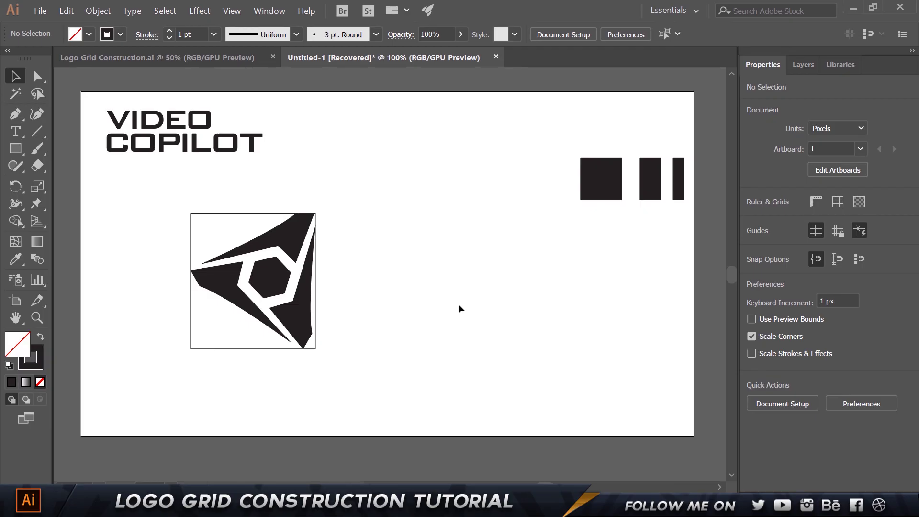
Place two horizontal copies of the half-width rectangle against the outline's right side, flush with its upper and lower corners.
{"action": "left_click", "coordinate": [652, 176]}
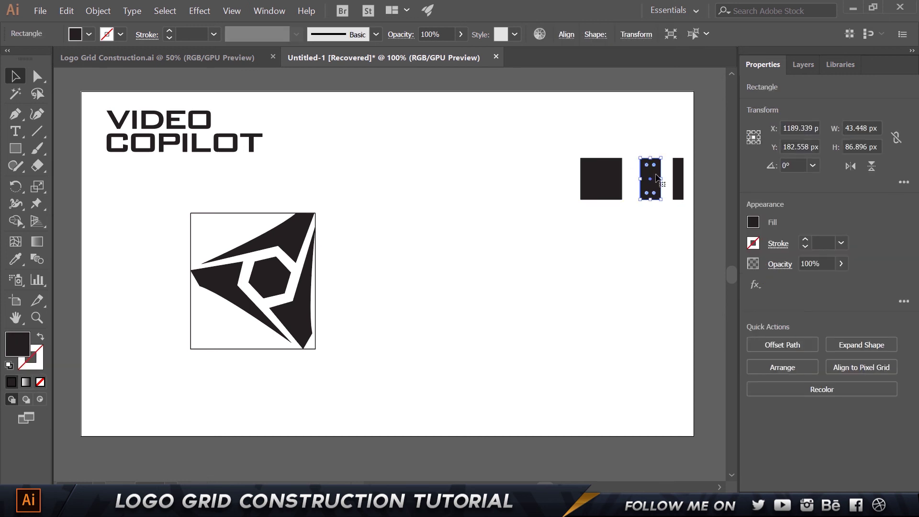
{"action": "left_click_drag", "start_coordinate": [657, 178], "coordinate": [426, 329]}
{"action": "key", "text": "ctrl+equal"}
{"action": "left_click_drag", "start_coordinate": [369, 332], "coordinate": [316, 150]}
{"action": "scroll", "coordinate": [393, 341], "scroll_direction": "down", "scroll_amount": 1}
{"action": "left_click_drag", "start_coordinate": [336, 199], "coordinate": [335, 175]}
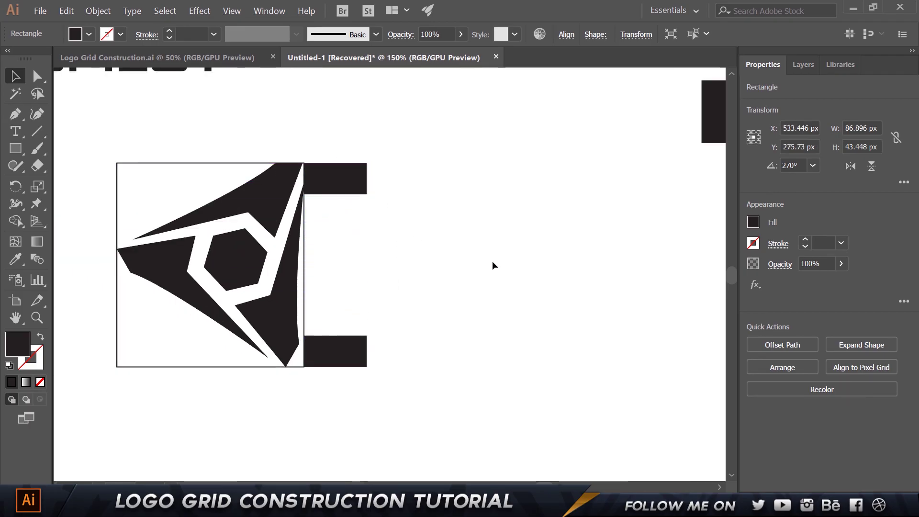
{"action": "left_click", "coordinate": [492, 260]}
{"action": "key", "text": "ctrl+0"}
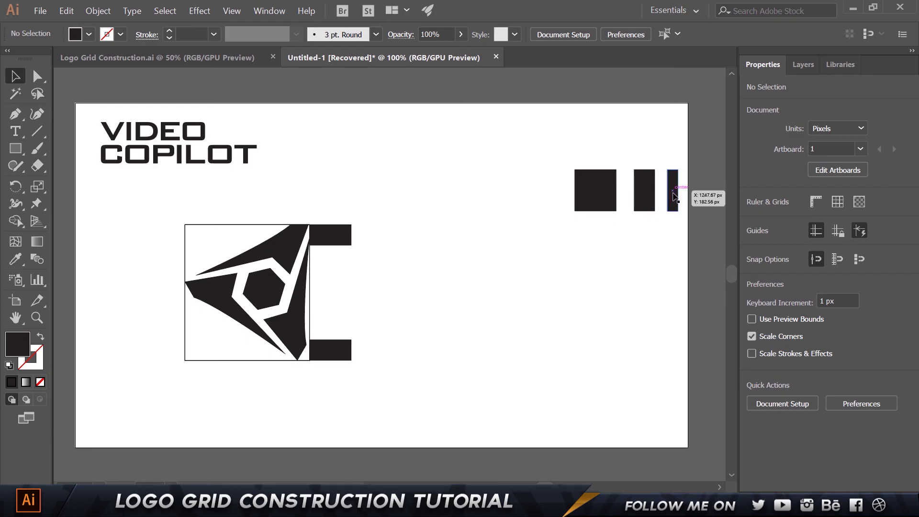
Place a horizontal copy of the quarter-width rectangle against the outline's right side, centred between the two bars.
{"action": "left_click_drag", "start_coordinate": [673, 197], "coordinate": [354, 294]}
{"action": "left_click", "coordinate": [419, 387]}
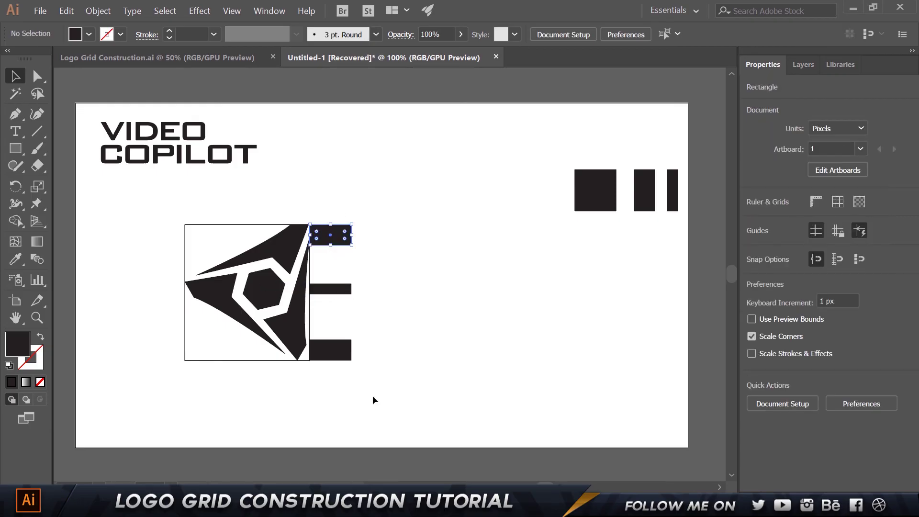
{"action": "left_click_drag", "start_coordinate": [373, 400], "coordinate": [351, 320]}
{"action": "left_click_drag", "start_coordinate": [331, 259], "coordinate": [329, 258]}
{"action": "left_click", "coordinate": [416, 320]}
{"action": "scroll", "coordinate": [290, 209], "scroll_direction": "up", "scroll_amount": 1}
{"action": "scroll", "coordinate": [345, 197], "scroll_direction": "down", "scroll_amount": 1}
Move the word VIDEO beside the symbol, just above the thin middle bar.
{"action": "left_click", "coordinate": [182, 132]}
{"action": "left_click_drag", "start_coordinate": [182, 133], "coordinate": [404, 276]}
{"action": "left_click", "coordinate": [450, 326]}
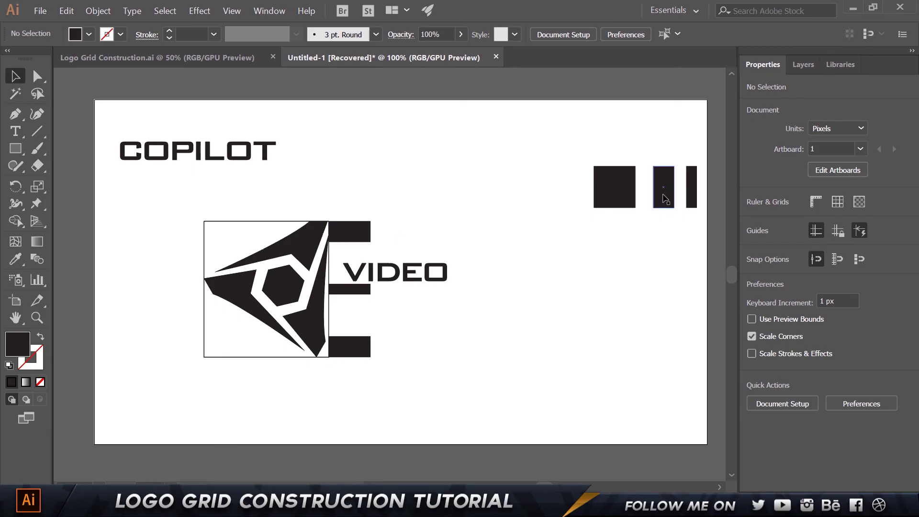
Copy the upright half-width rectangle against the outline's right side and stretch it beyond the outline's height as a spacer.
{"action": "left_click_drag", "start_coordinate": [666, 199], "coordinate": [340, 291]}
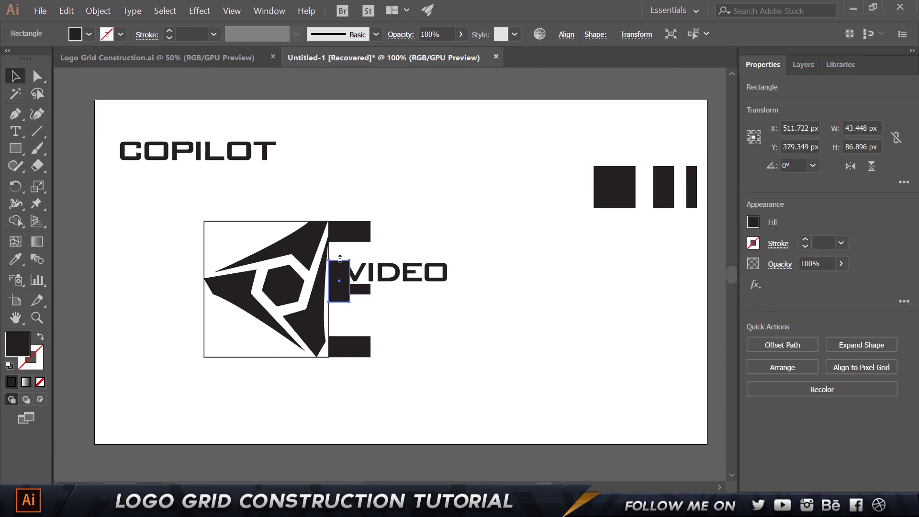
{"action": "left_click_drag", "start_coordinate": [340, 259], "coordinate": [340, 197]}
{"action": "left_click_drag", "start_coordinate": [342, 302], "coordinate": [341, 367]}
{"action": "left_click", "coordinate": [426, 306]}
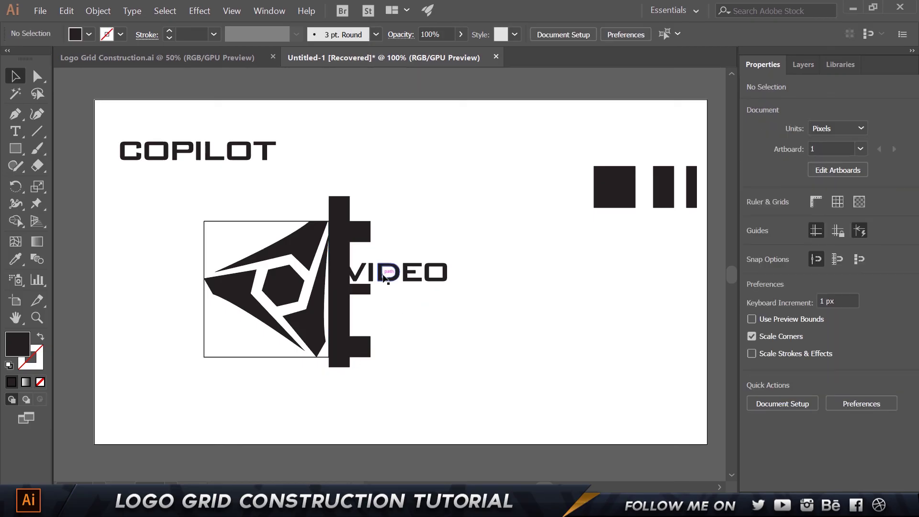
Rest VIDEO on the thin middle bar with its left edge against the vertical spacer.
{"action": "scroll", "coordinate": [387, 278], "scroll_direction": "up", "scroll_amount": 1}
{"action": "left_click_drag", "start_coordinate": [340, 282], "coordinate": [352, 286]}
{"action": "scroll", "coordinate": [352, 287], "scroll_direction": "up", "scroll_amount": 2}
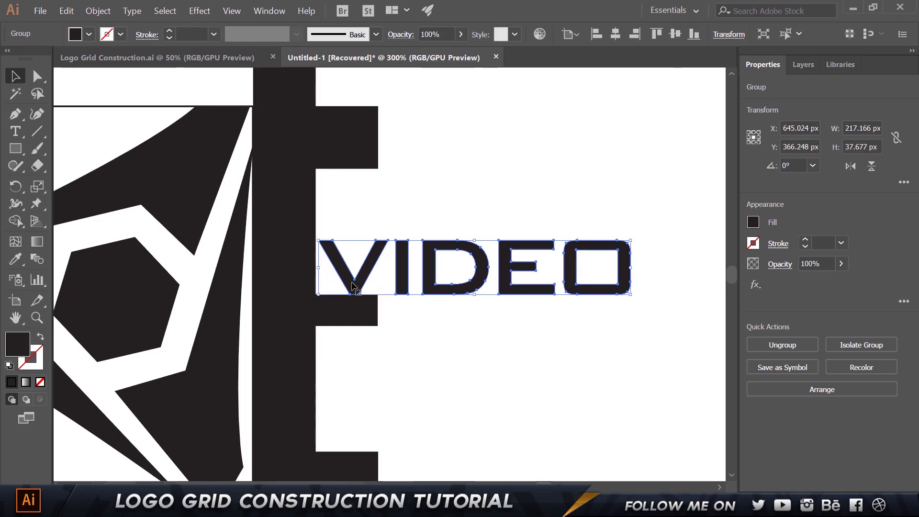
{"action": "key", "text": "Left"}
{"action": "key", "text": "Left"}
{"action": "left_click", "coordinate": [433, 383]}
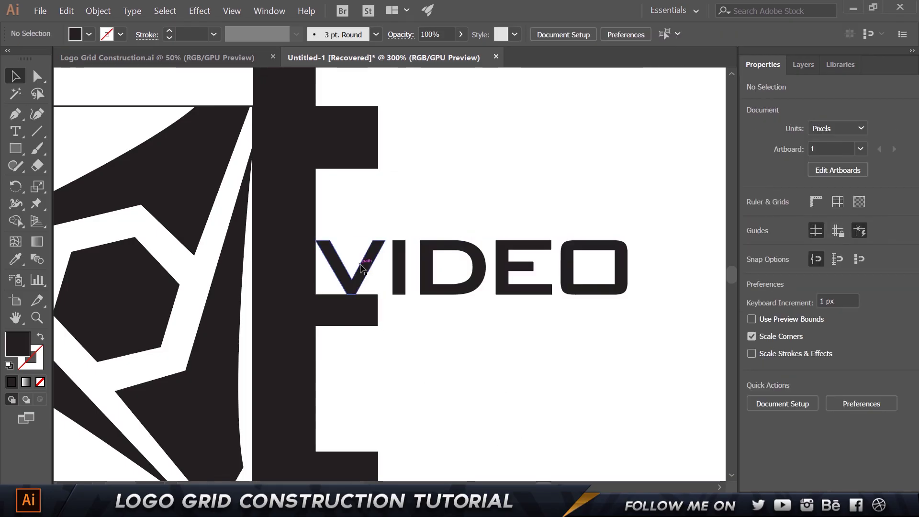
Scale VIDEO up proportionally until it fills the height between the upper bar and the thin middle bar.
{"action": "left_click", "coordinate": [363, 263]}
{"action": "scroll", "coordinate": [554, 212], "scroll_direction": "down", "scroll_amount": 1}
{"action": "left_click_drag", "start_coordinate": [558, 204], "coordinate": [373, 291]}
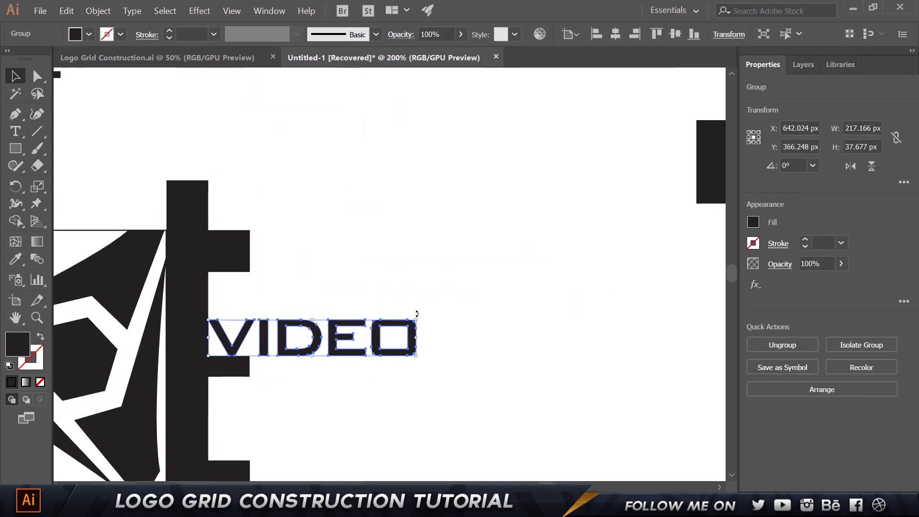
{"action": "left_click_drag", "start_coordinate": [418, 314], "coordinate": [692, 222]}
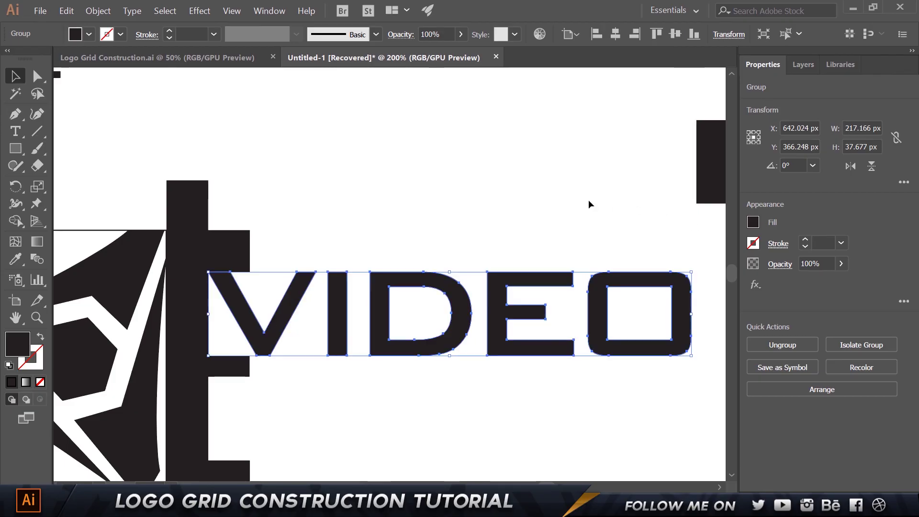
{"action": "left_click", "coordinate": [208, 250]}
{"action": "left_click", "coordinate": [389, 203]}
{"action": "scroll", "coordinate": [367, 240], "scroll_direction": "down", "scroll_amount": 2}
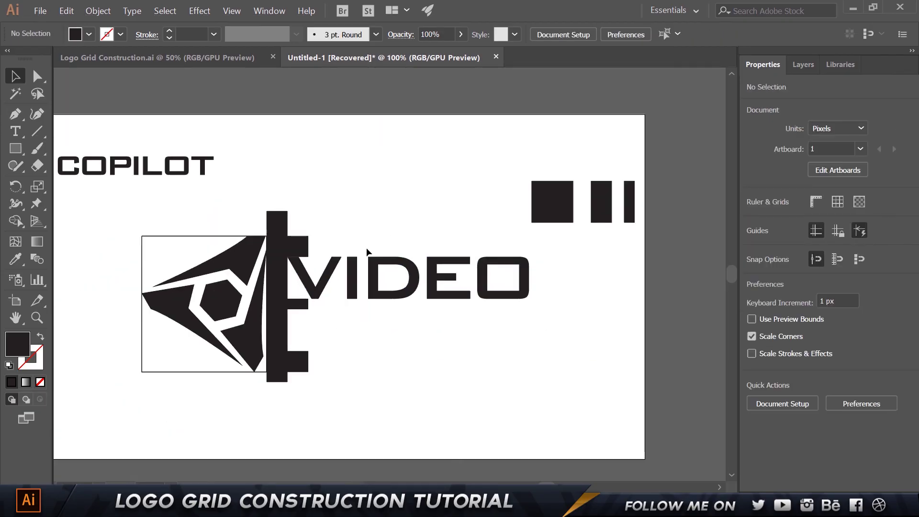
Place a copy of COPILOT below VIDEO, resting on the lower bar with its left edge against the vertical spacer.
{"action": "left_click_drag", "start_coordinate": [136, 166], "coordinate": [336, 341]}
{"action": "scroll", "coordinate": [331, 335], "scroll_direction": "up", "scroll_amount": 1, "text": "alt"}
{"action": "scroll", "coordinate": [332, 337], "scroll_direction": "up", "scroll_amount": 7, "text": "alt"}
{"action": "left_click_drag", "start_coordinate": [182, 298], "coordinate": [549, 191]}
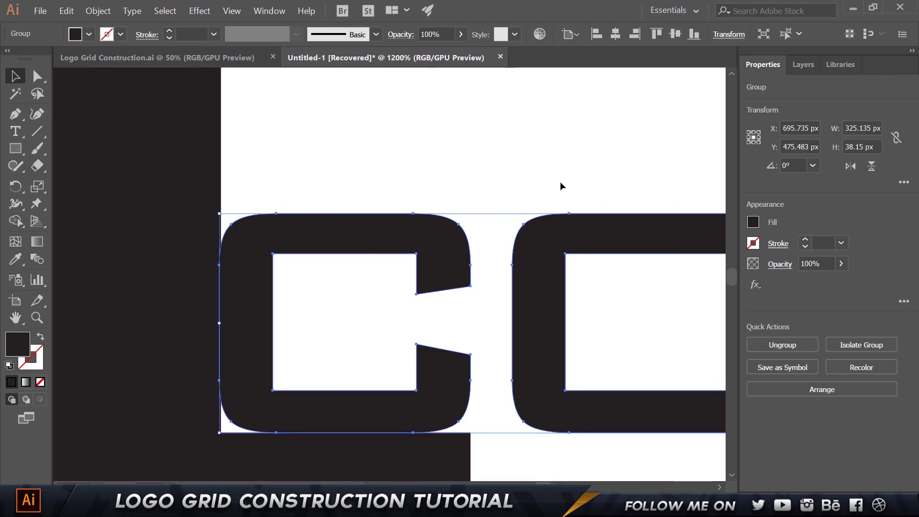
{"action": "scroll", "coordinate": [546, 175], "scroll_direction": "down", "scroll_amount": 3, "text": "alt"}
{"action": "left_click_drag", "start_coordinate": [574, 140], "coordinate": [159, 299]}
{"action": "scroll", "coordinate": [258, 350], "scroll_direction": "down", "scroll_amount": 2, "text": "alt"}
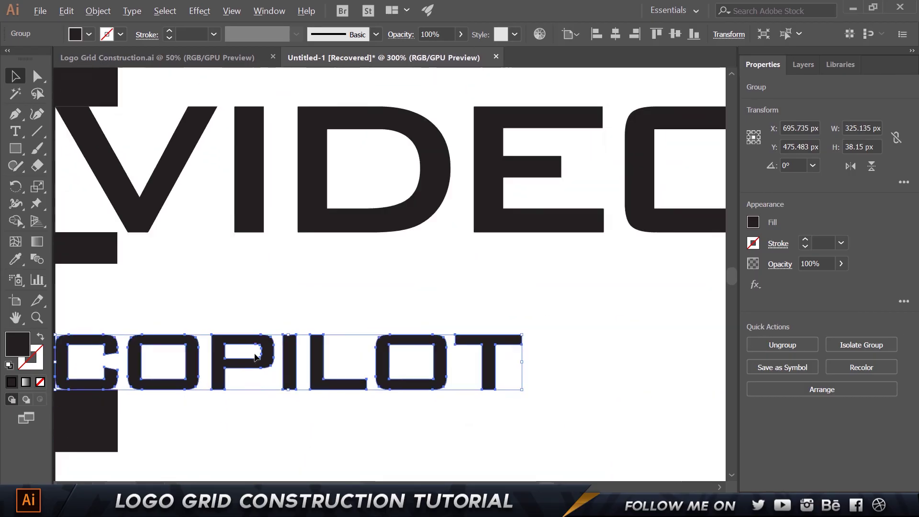
Scale the COPILOT copy to about 699 × 82 px and align its left edge with the vertical spacer.
{"action": "left_click_drag", "start_coordinate": [435, 345], "coordinate": [445, 282]}
{"action": "left_click_drag", "start_coordinate": [145, 203], "coordinate": [882, 162]}
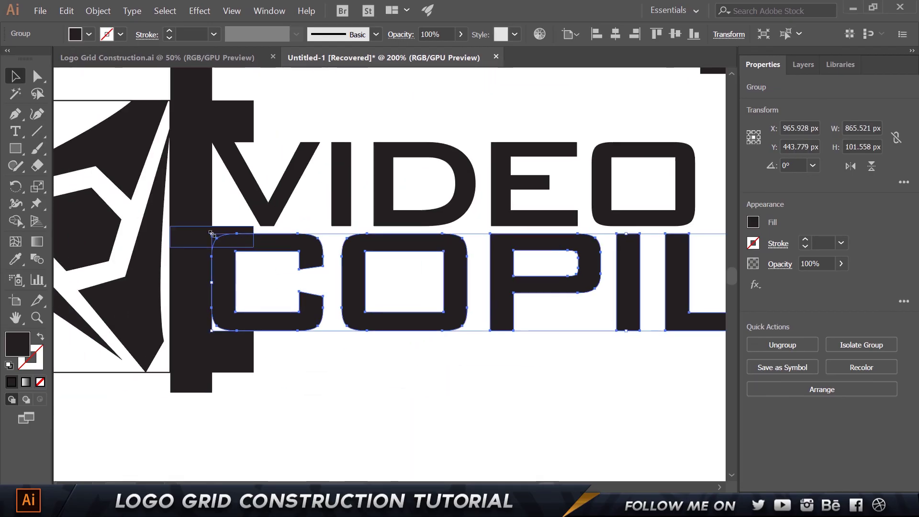
{"action": "left_click_drag", "start_coordinate": [212, 235], "coordinate": [218, 239]}
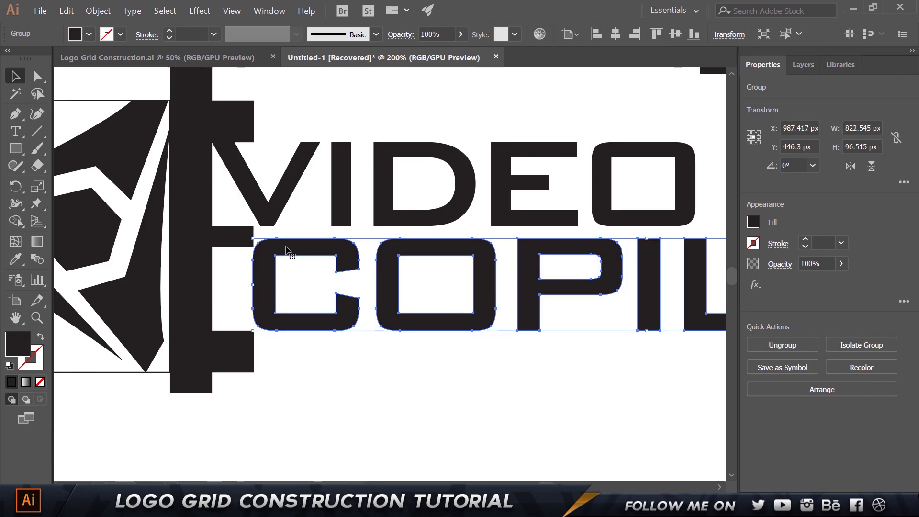
{"action": "mouse_move", "coordinate": [263, 244]}
{"action": "left_mouse_down"}
{"action": "mouse_move", "coordinate": [416, 259]}
{"action": "mouse_move", "coordinate": [258, 252]}
{"action": "left_mouse_up"}
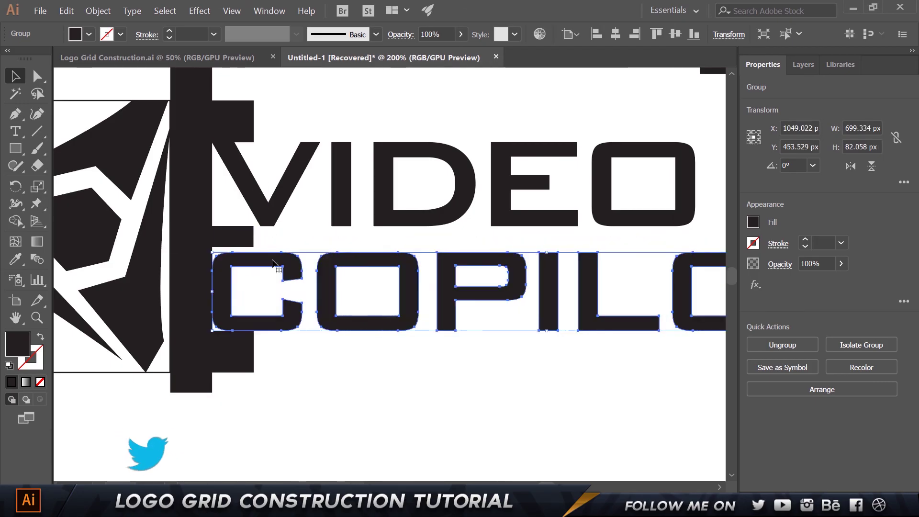
{"action": "left_click_drag", "start_coordinate": [482, 230], "coordinate": [286, 254]}
Enlarge the COPILOT copy further until it fills the height between the thin middle bar and the lower bar.
{"action": "scroll", "coordinate": [294, 252], "scroll_direction": "down", "scroll_amount": 2}
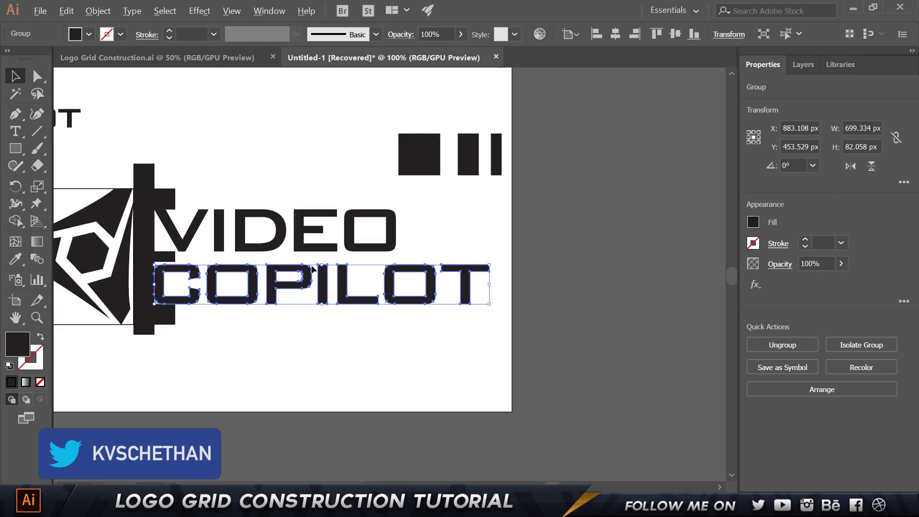
{"action": "left_click_drag", "start_coordinate": [492, 264], "coordinate": [511, 258]}
{"action": "left_click", "coordinate": [421, 329]}
{"action": "scroll", "coordinate": [136, 242], "scroll_direction": "up", "scroll_amount": 4}
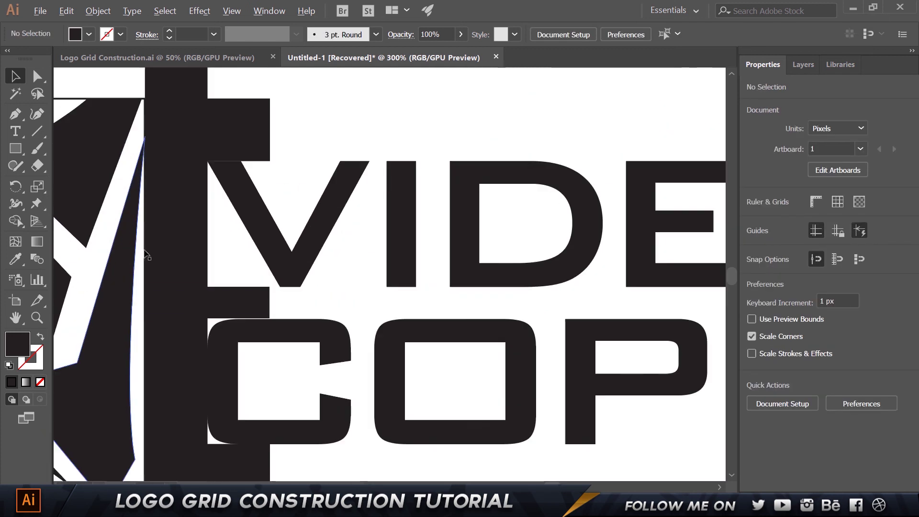
{"action": "scroll", "coordinate": [211, 333], "scroll_direction": "up", "scroll_amount": 3}
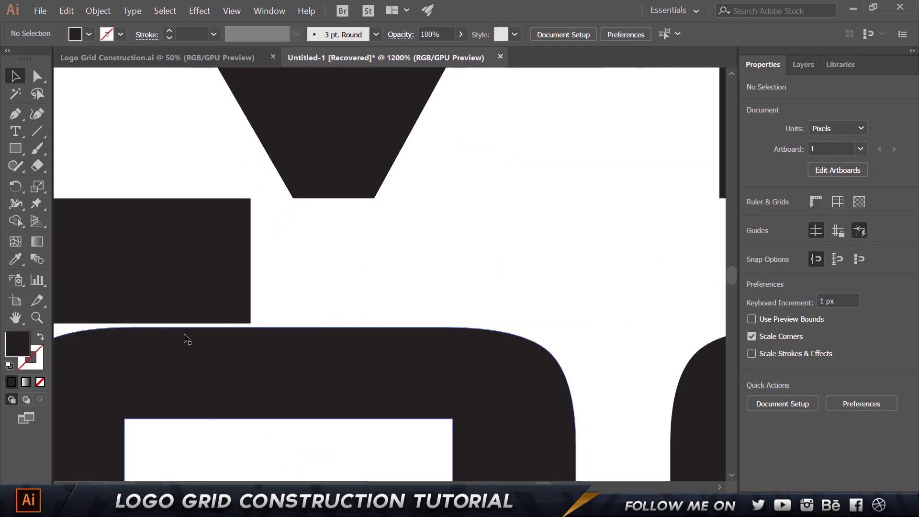
{"action": "scroll", "coordinate": [185, 336], "scroll_direction": "down", "scroll_amount": 4}
{"action": "scroll", "coordinate": [449, 321], "scroll_direction": "down", "scroll_amount": 4}
{"action": "scroll", "coordinate": [394, 373], "scroll_direction": "up", "scroll_amount": 4}
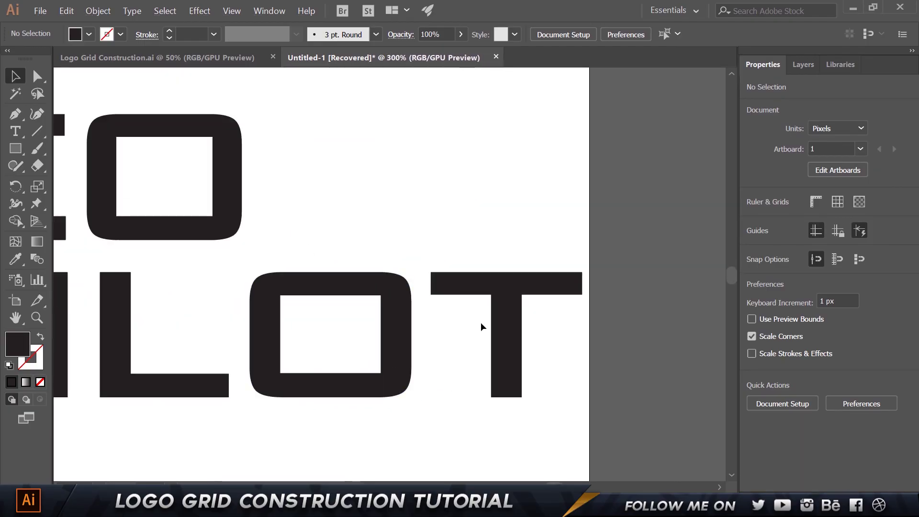
Try to enlarge the lower COPILOT word to about 758 × 89 px, keeping its left edge against the vertical spacer.
{"action": "left_click", "coordinate": [517, 321]}
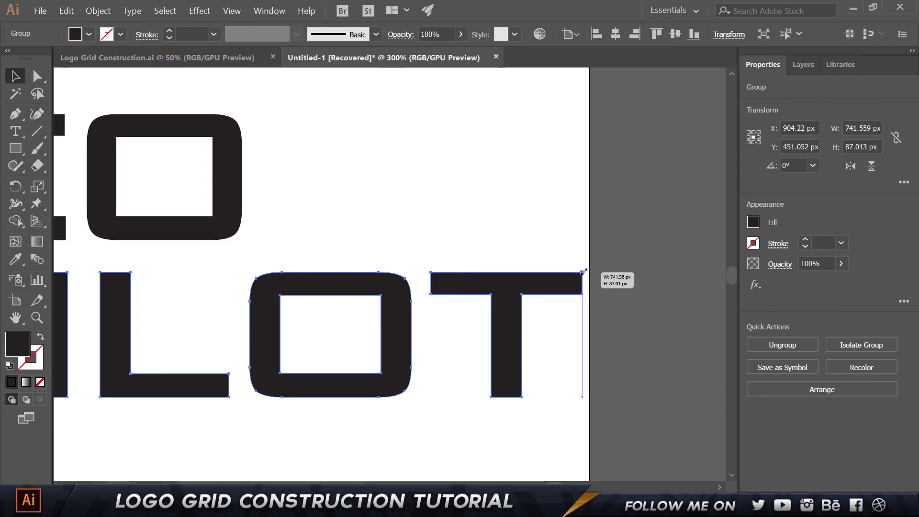
{"action": "left_click_drag", "start_coordinate": [584, 270], "coordinate": [605, 270]}
{"action": "scroll", "coordinate": [503, 265], "scroll_direction": "down", "scroll_amount": 4}
{"action": "scroll", "coordinate": [136, 201], "scroll_direction": "up", "scroll_amount": 5}
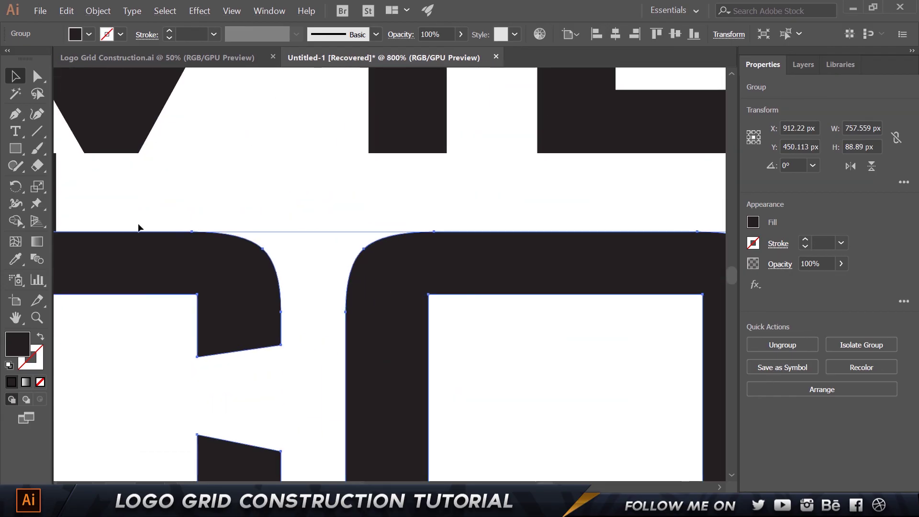
{"action": "left_click_drag", "start_coordinate": [136, 201], "coordinate": [271, 212]}
{"action": "scroll", "coordinate": [201, 206], "scroll_direction": "up", "scroll_amount": 2}
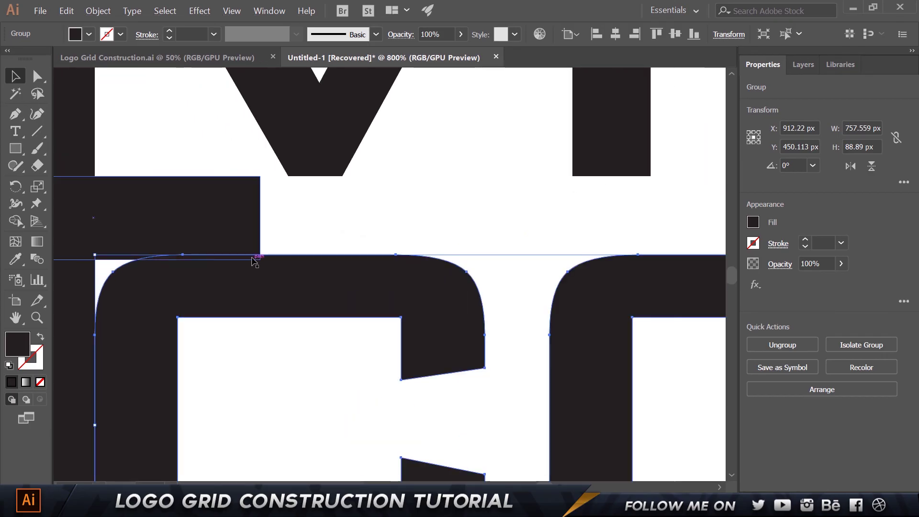
{"action": "scroll", "coordinate": [258, 289], "scroll_direction": "down", "scroll_amount": 6}
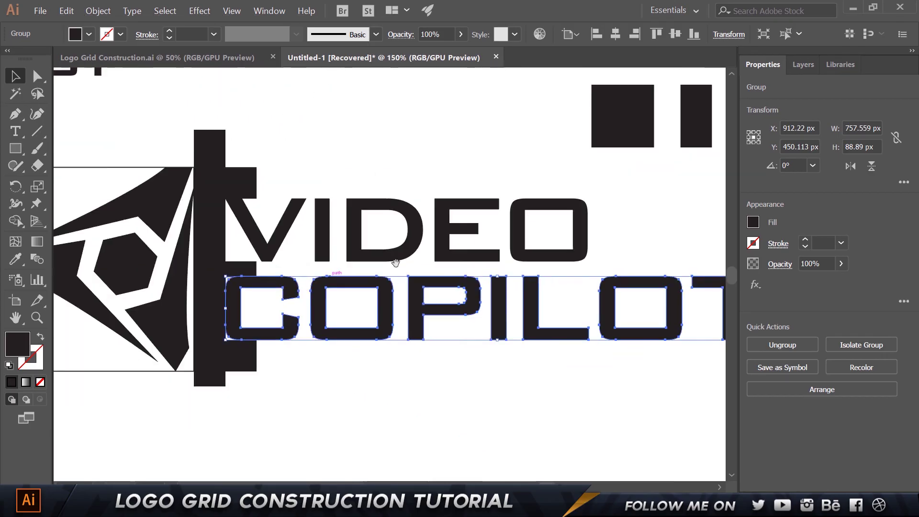
{"action": "scroll", "coordinate": [396, 262], "scroll_direction": "up", "scroll_amount": 1}
{"action": "scroll", "coordinate": [445, 297], "scroll_direction": "up", "scroll_amount": 5}
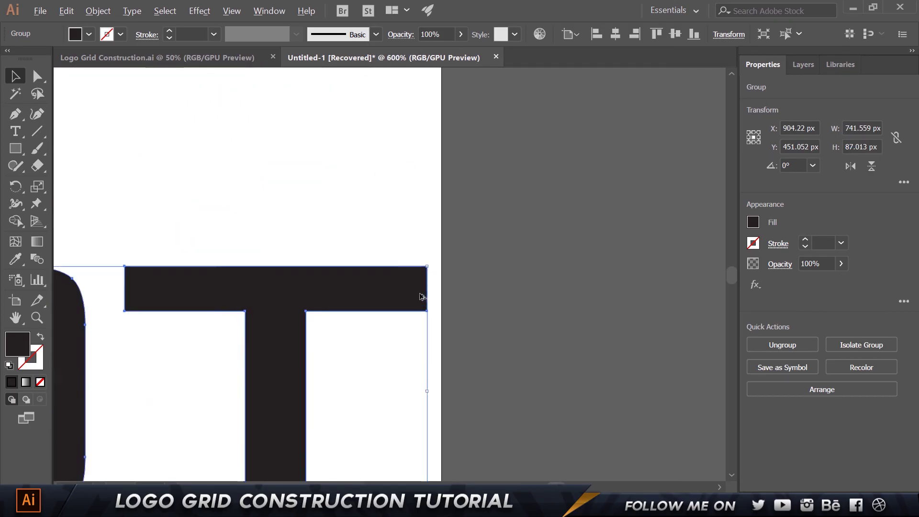
Enlarge the lower COPILOT word proportionally to about 752 × 88 px so its top meets the underside of the middle bar.
{"action": "left_click_drag", "start_coordinate": [430, 258], "coordinate": [469, 243]}
{"action": "scroll", "coordinate": [452, 246], "scroll_direction": "down", "scroll_amount": 4}
{"action": "left_click_drag", "start_coordinate": [342, 226], "coordinate": [652, 218]}
{"action": "scroll", "coordinate": [422, 262], "scroll_direction": "up", "scroll_amount": 3}
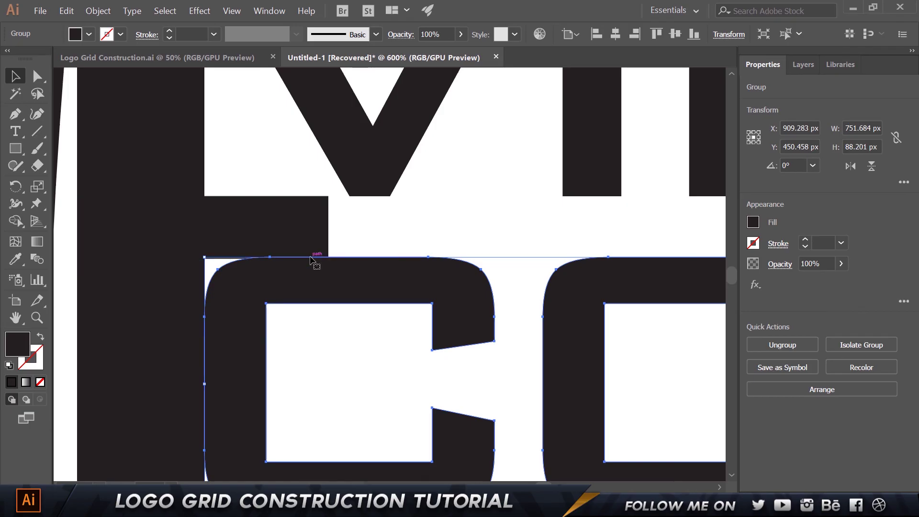
{"action": "left_click", "coordinate": [310, 253]}
{"action": "scroll", "coordinate": [314, 261], "scroll_direction": "up", "scroll_amount": 4}
{"action": "left_click", "coordinate": [411, 201]}
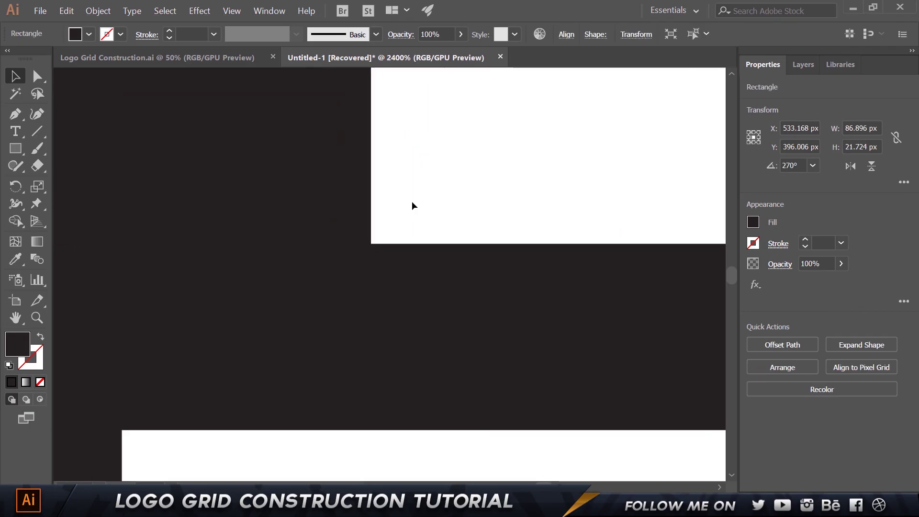
Delete the vertical spacer and the lower, middle and upper spacing bars between the symbol and the wordmark.
{"action": "scroll", "coordinate": [411, 201], "scroll_direction": "down", "scroll_amount": 4}
{"action": "scroll", "coordinate": [411, 200], "scroll_direction": "down", "scroll_amount": 6}
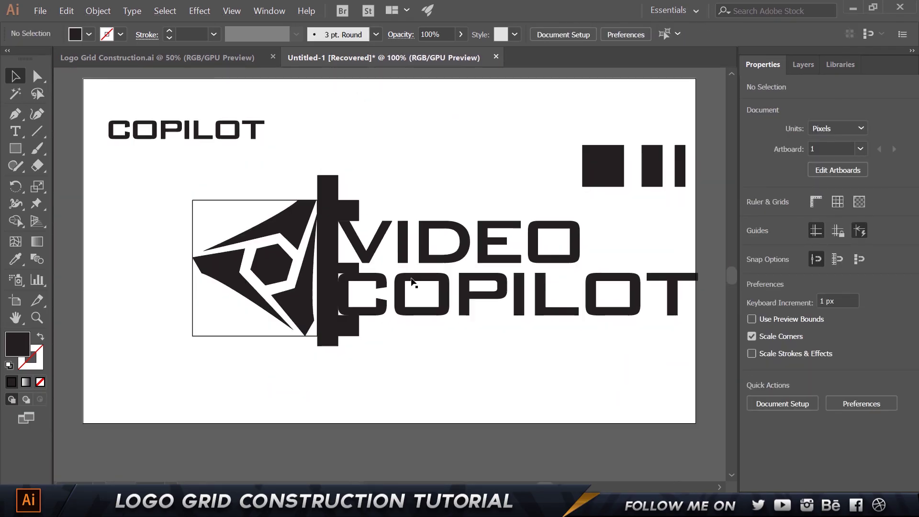
{"action": "left_click_drag", "start_coordinate": [325, 328], "coordinate": [328, 328]}
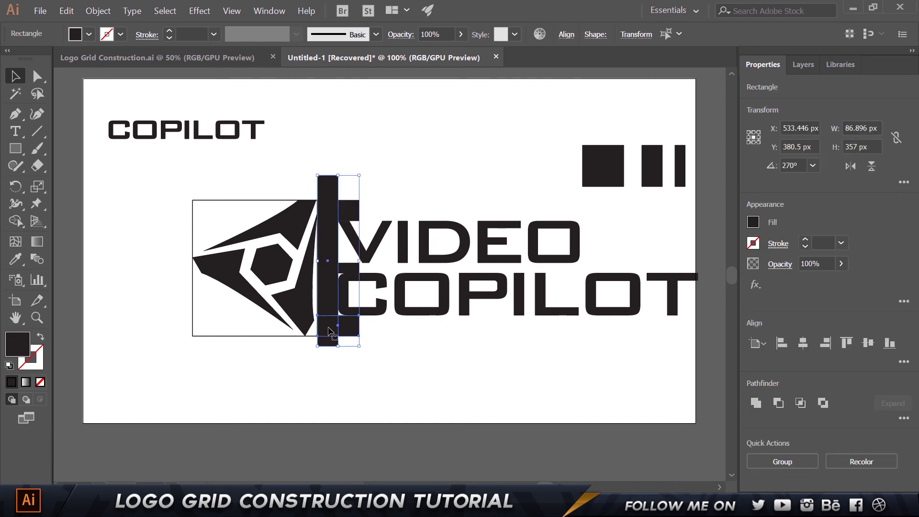
{"action": "key", "text": "Delete"}
{"action": "left_click", "coordinate": [340, 267]}
{"action": "key", "text": "Delete"}
{"action": "left_click", "coordinate": [338, 209]}
{"action": "key", "text": "Delete"}
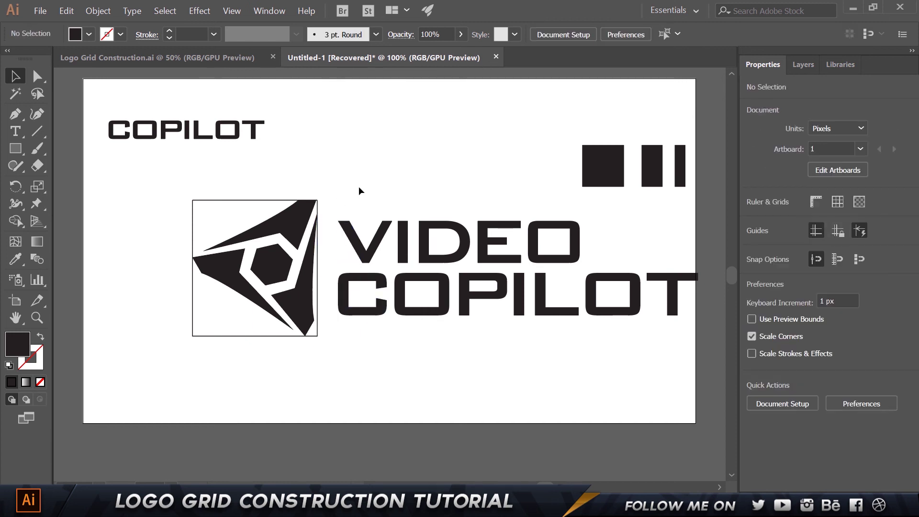
Move the three reference rectangles higher on the artboard and delete the outline rectangle around the symbol.
{"action": "scroll", "coordinate": [359, 185], "scroll_direction": "down", "scroll_amount": 1}
{"action": "left_click_drag", "start_coordinate": [387, 196], "coordinate": [293, 220]}
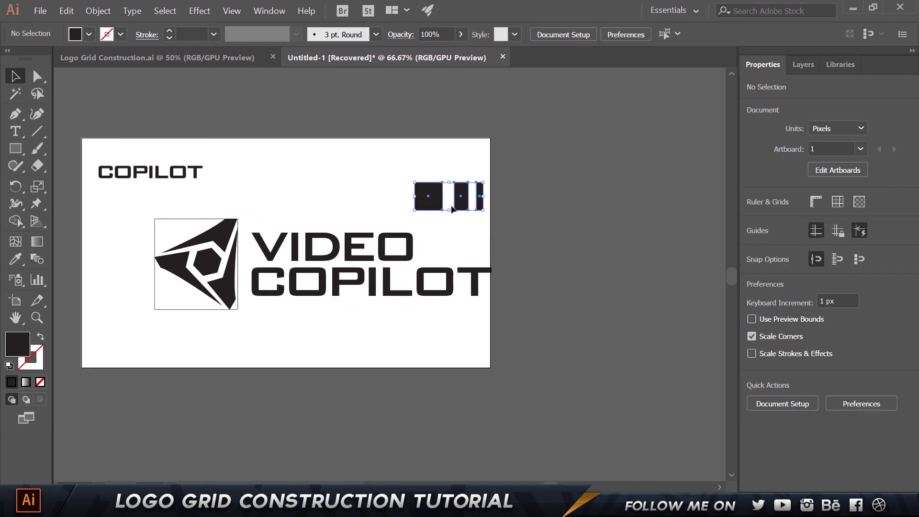
{"action": "left_click_drag", "start_coordinate": [451, 205], "coordinate": [436, 174]}
{"action": "left_click", "coordinate": [354, 205]}
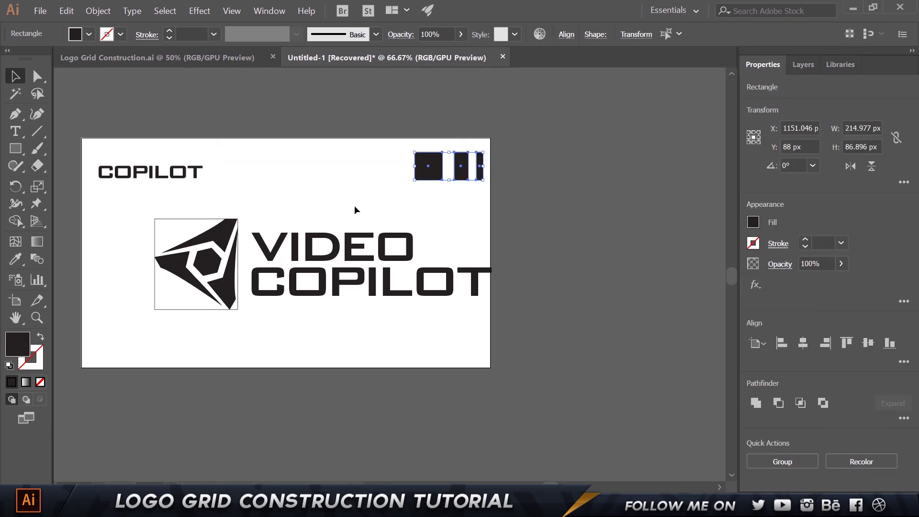
{"action": "left_click", "coordinate": [183, 219]}
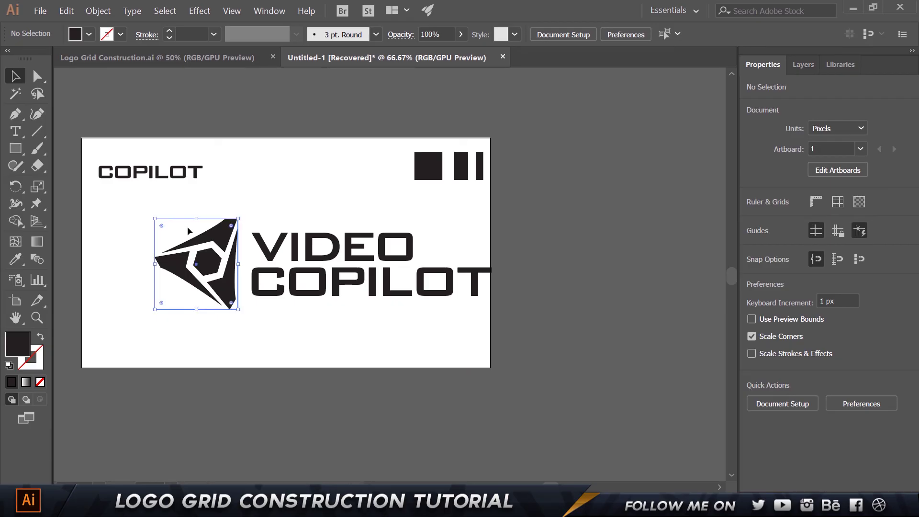
{"action": "key", "text": "Delete"}
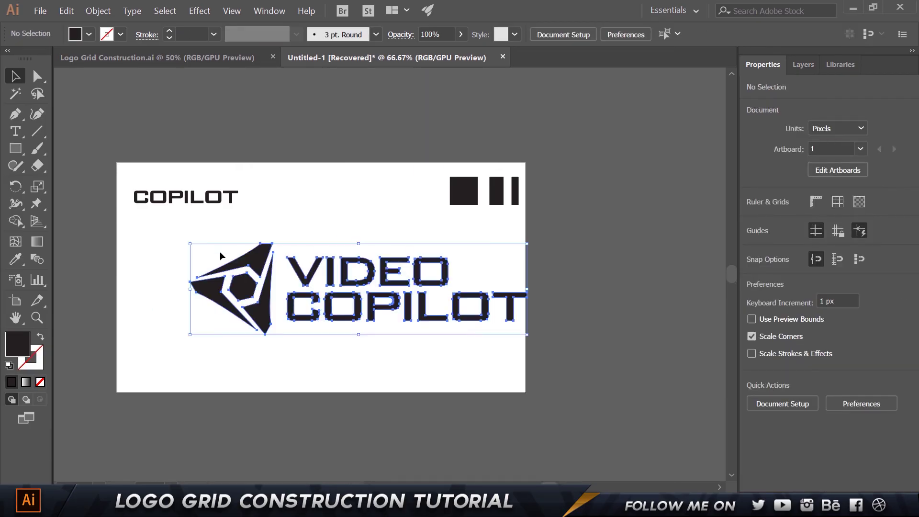
Group the symbol with VIDEO and COPILOT, and shift the logo left to X 734.55 px so it fits on the artboard.
{"action": "left_click", "coordinate": [468, 357]}
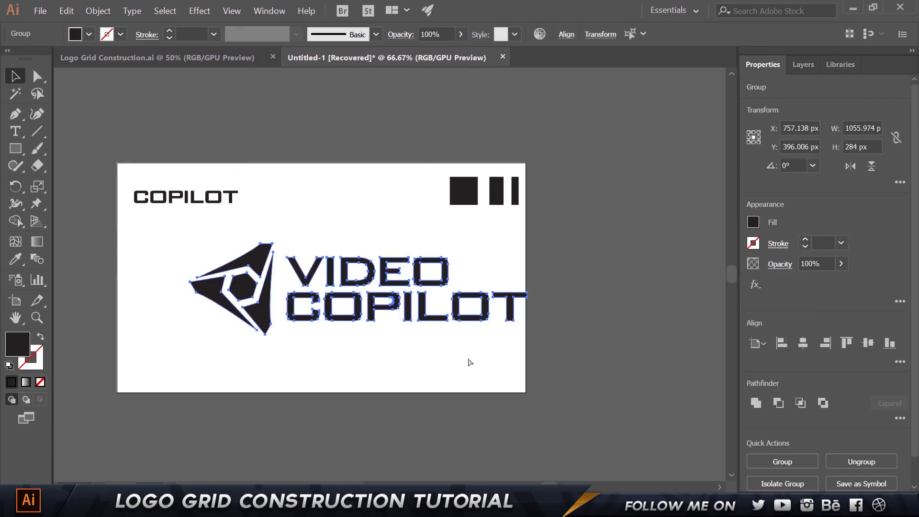
{"action": "left_click_drag", "start_coordinate": [316, 312], "coordinate": [303, 362]}
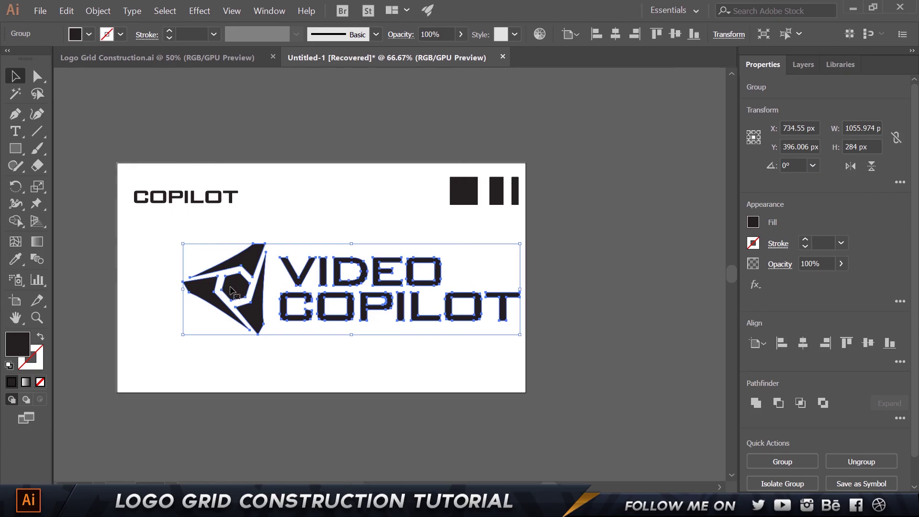
{"action": "left_click", "coordinate": [327, 242]}
Try to scale the grouped logo down proportionally to about 666 × 179 px.
{"action": "left_click_drag", "start_coordinate": [407, 172], "coordinate": [596, 203]}
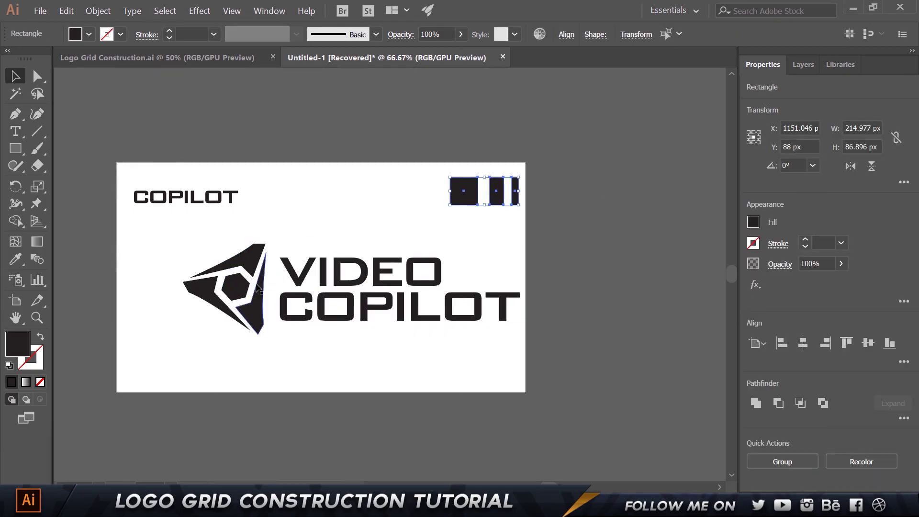
{"action": "left_click", "coordinate": [244, 273]}
{"action": "left_click_drag", "start_coordinate": [186, 243], "coordinate": [309, 274]}
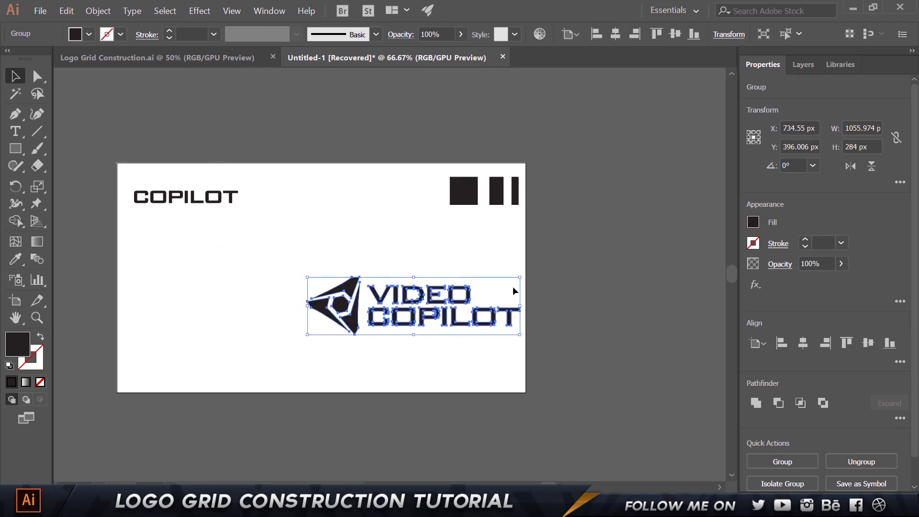
{"action": "left_click", "coordinate": [372, 353]}
{"action": "left_click", "coordinate": [338, 308]}
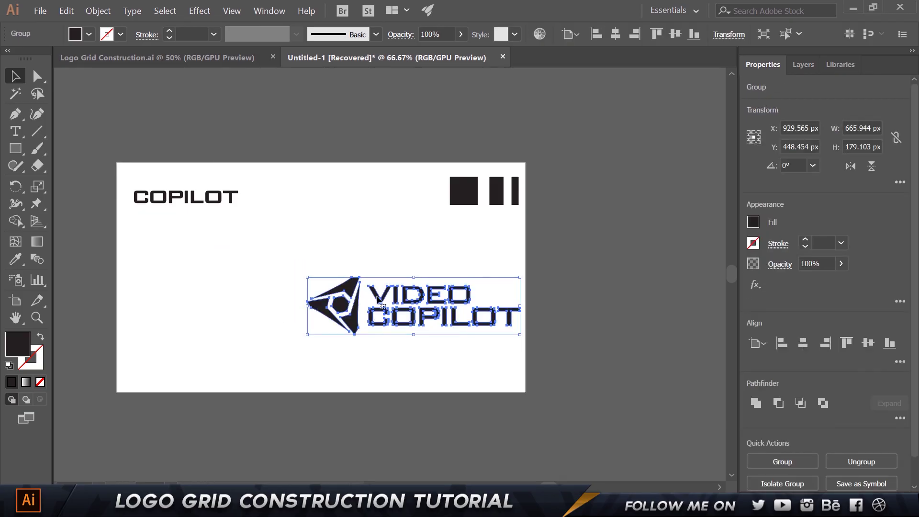
{"action": "key", "text": "ctrl+z"}
{"action": "left_click", "coordinate": [349, 349]}
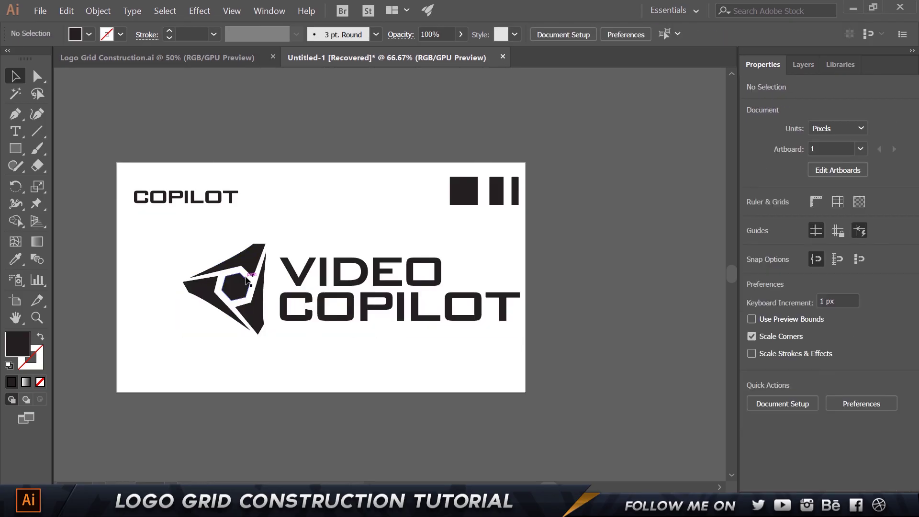
Place a copy of the grouped logo outside the artboard, to its right.
{"action": "scroll", "coordinate": [248, 282], "scroll_direction": "down", "scroll_amount": 1}
{"action": "left_click", "coordinate": [242, 280]}
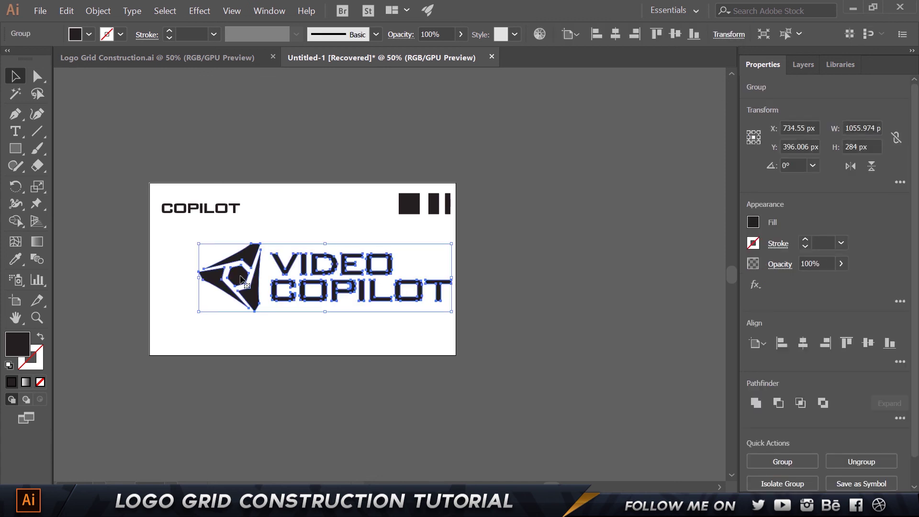
{"action": "left_click_drag", "start_coordinate": [242, 279], "coordinate": [515, 217]}
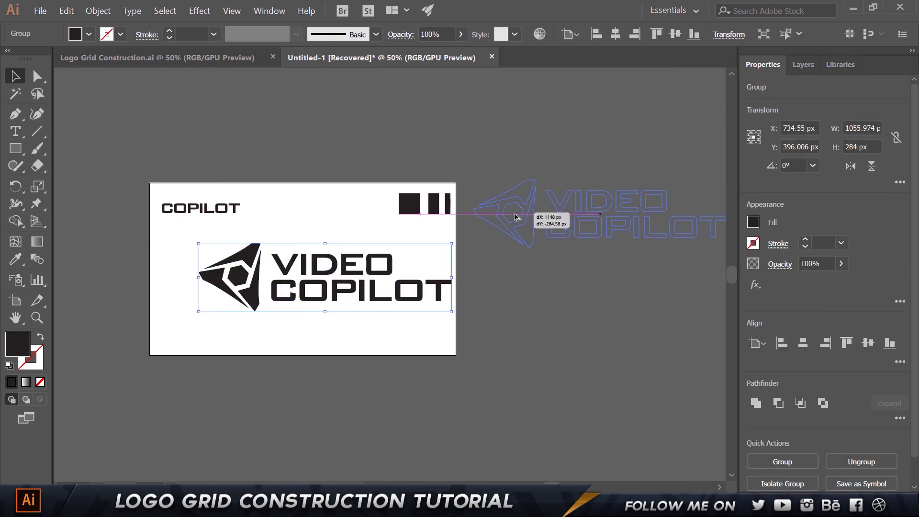
{"action": "left_click", "coordinate": [554, 250]}
Center the original grouped logo horizontally and vertically on the artboard.
{"action": "left_click", "coordinate": [255, 283]}
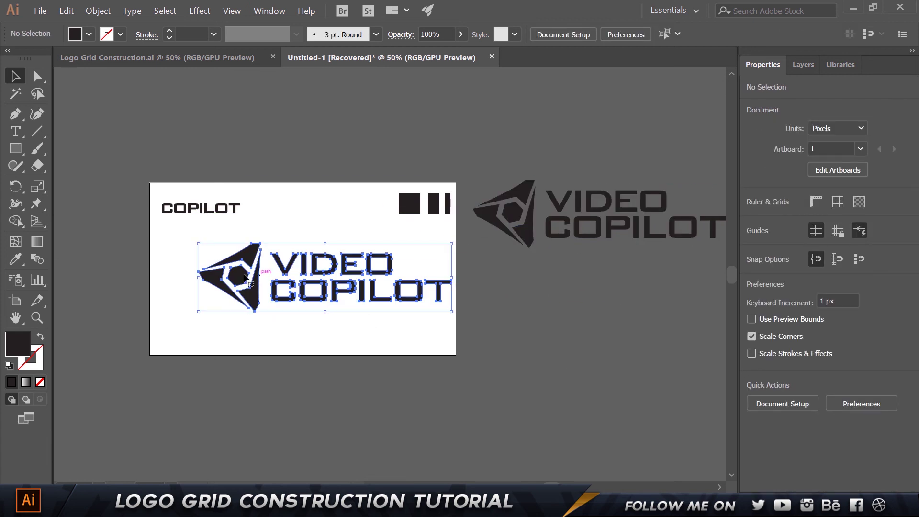
{"action": "left_click", "coordinate": [617, 37]}
{"action": "left_click", "coordinate": [675, 34]}
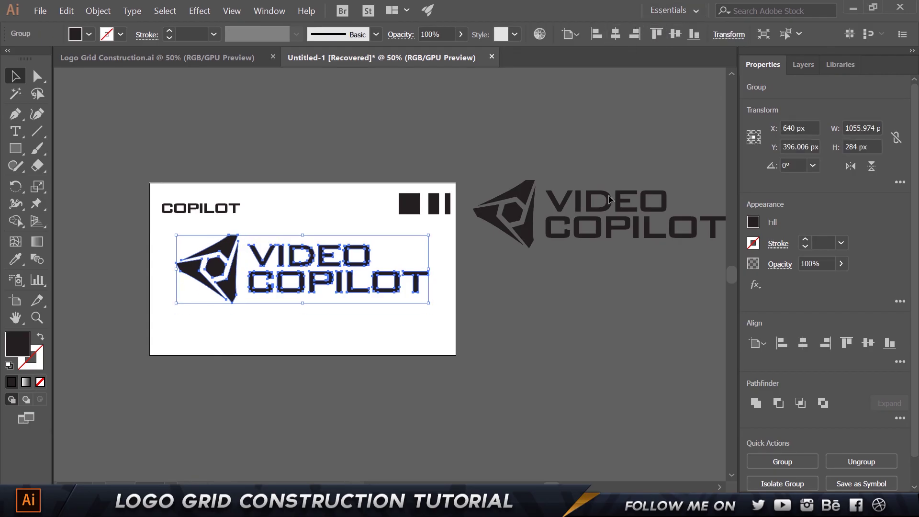
{"action": "left_click", "coordinate": [547, 344]}
Move the small COPILOT word and the three reference rectangles off the artboard, just above it.
{"action": "scroll", "coordinate": [293, 272], "scroll_direction": "down", "scroll_amount": 1}
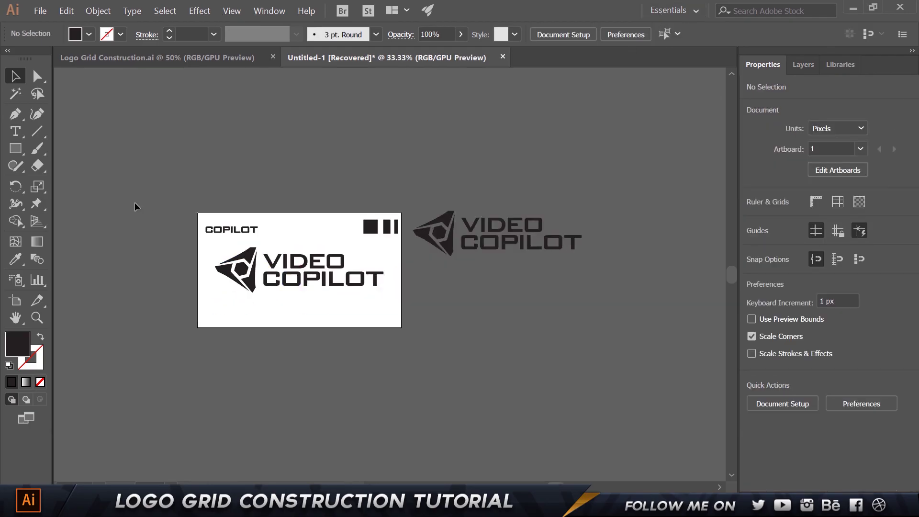
{"action": "left_click_drag", "start_coordinate": [288, 226], "coordinate": [371, 197]}
{"action": "left_click", "coordinate": [301, 311]}
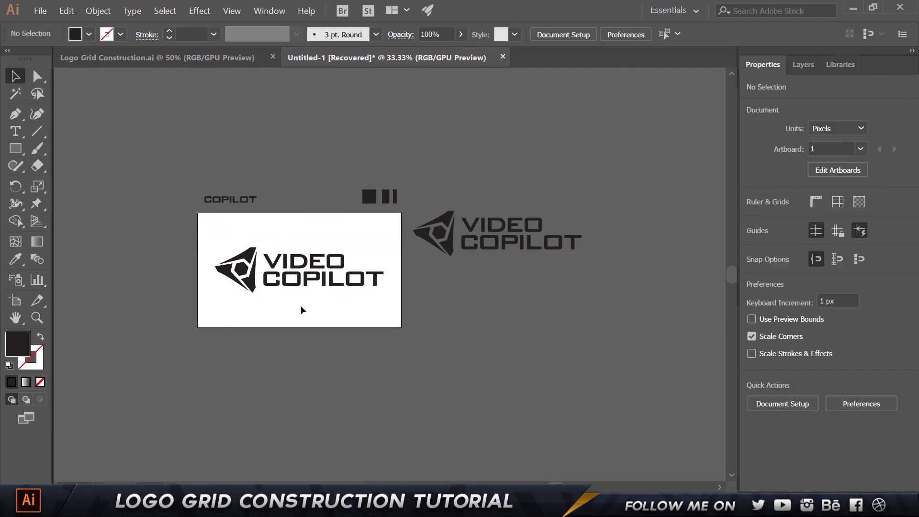
Check the Logo Grid Construction document, and frame the whole logo with an unfilled rectangle of about 1056 × 284 px and a 1 pt stroke.
{"action": "scroll", "coordinate": [268, 288], "scroll_direction": "up", "scroll_amount": 2}
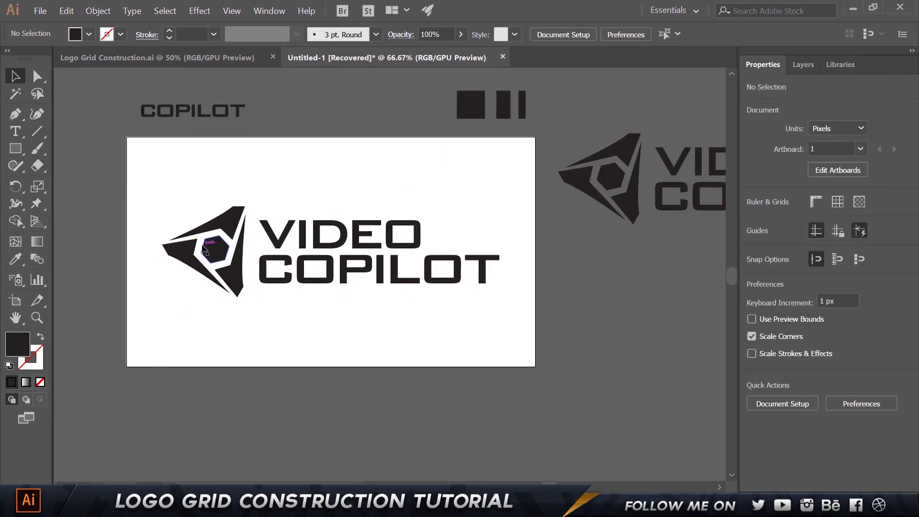
{"action": "left_click", "coordinate": [222, 57]}
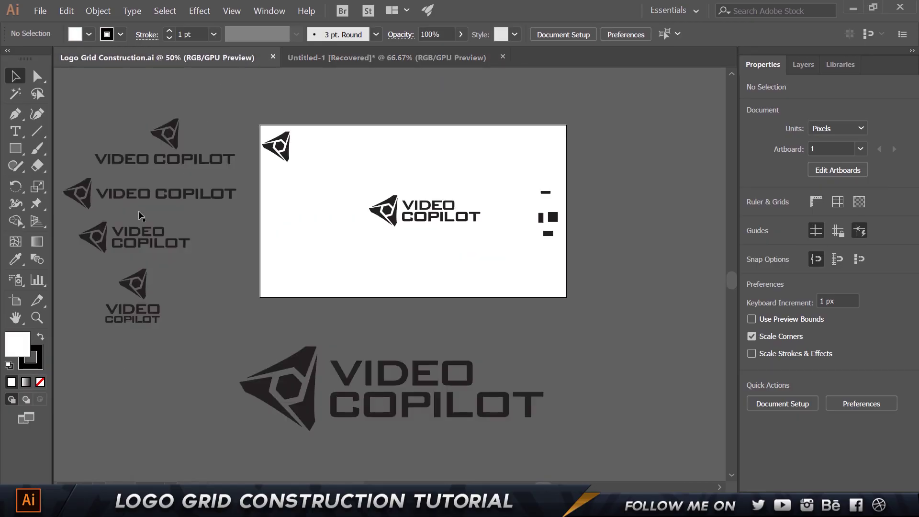
{"action": "left_click_drag", "start_coordinate": [163, 163], "coordinate": [487, 290]}
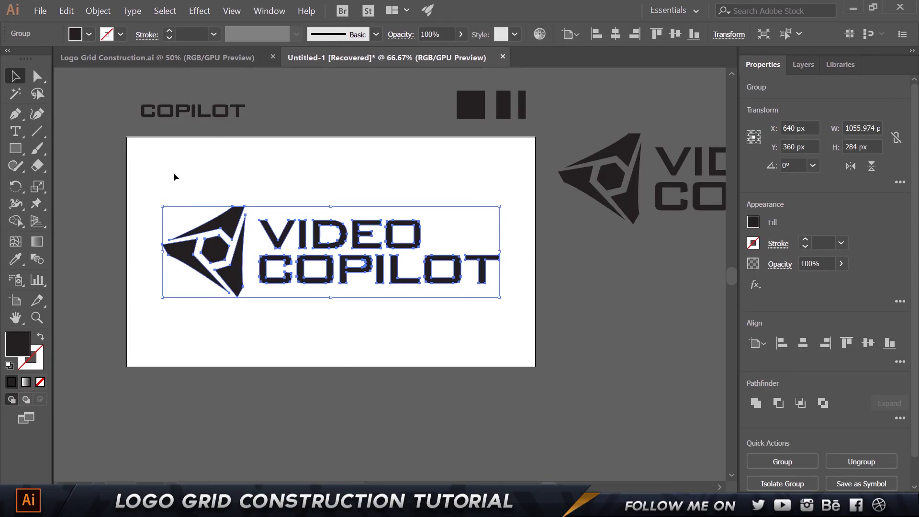
{"action": "left_click", "coordinate": [136, 155]}
{"action": "key", "text": "m"}
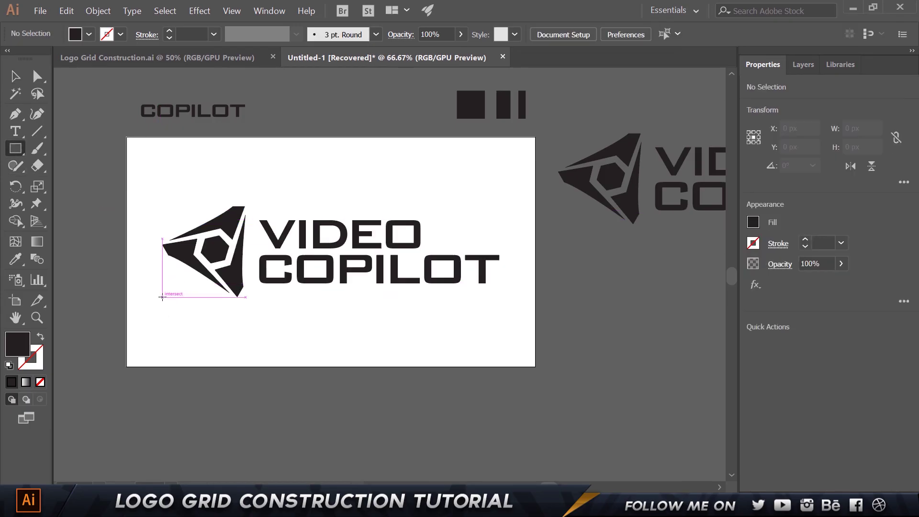
{"action": "left_click_drag", "start_coordinate": [164, 297], "coordinate": [500, 206]}
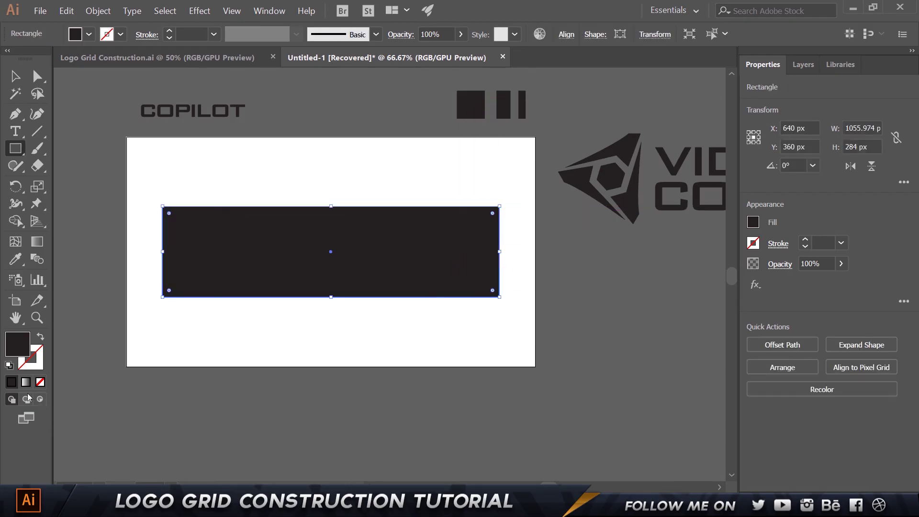
{"action": "left_click", "coordinate": [40, 338]}
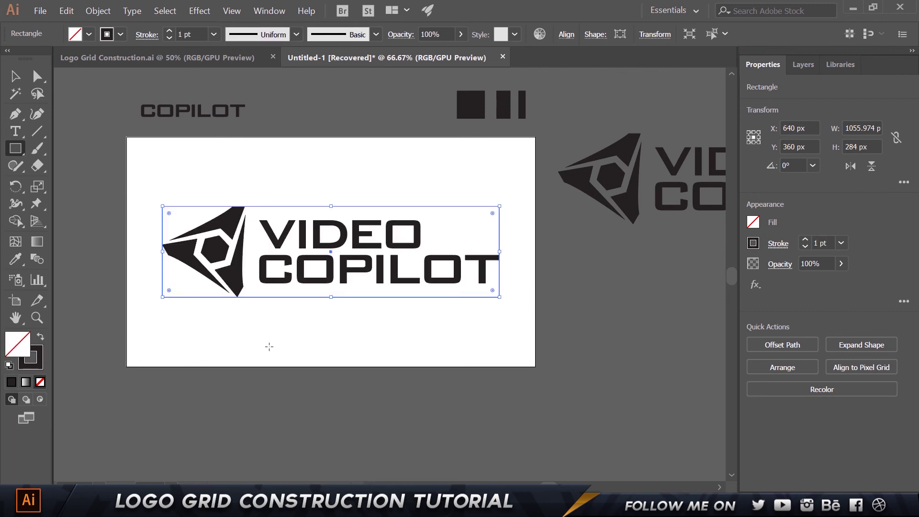
{"action": "key", "text": "v"}
{"action": "left_click", "coordinate": [272, 403]}
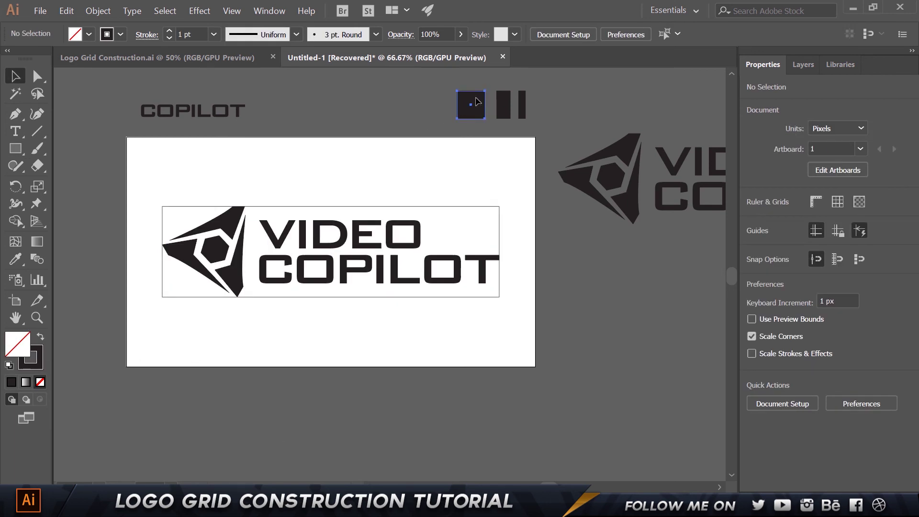
Place copies of the largest reference square diagonally outside all four corners of the logo frame.
{"action": "left_click", "coordinate": [478, 101]}
{"action": "left_click_drag", "start_coordinate": [480, 106], "coordinate": [523, 194]}
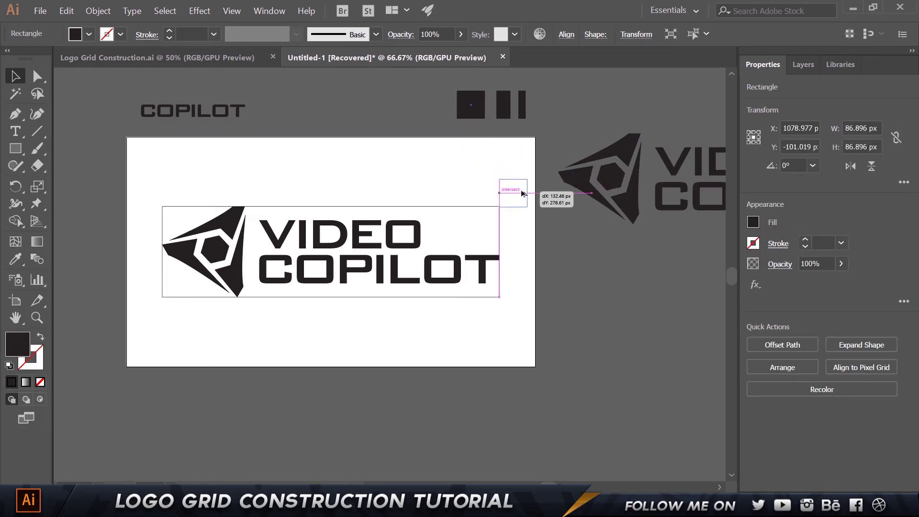
{"action": "left_click_drag", "start_coordinate": [523, 194], "coordinate": [524, 194]}
{"action": "scroll", "coordinate": [523, 194], "scroll_direction": "up", "scroll_amount": 5}
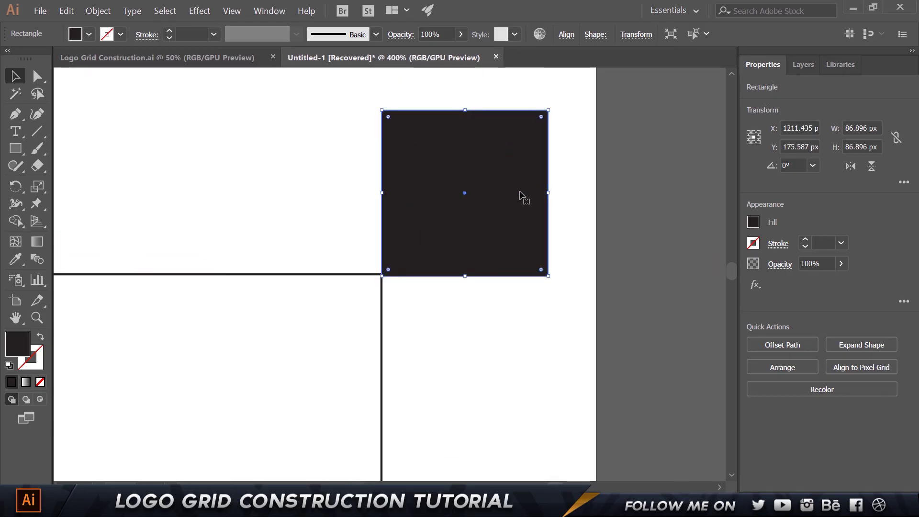
{"action": "scroll", "coordinate": [522, 195], "scroll_direction": "down", "scroll_amount": 5}
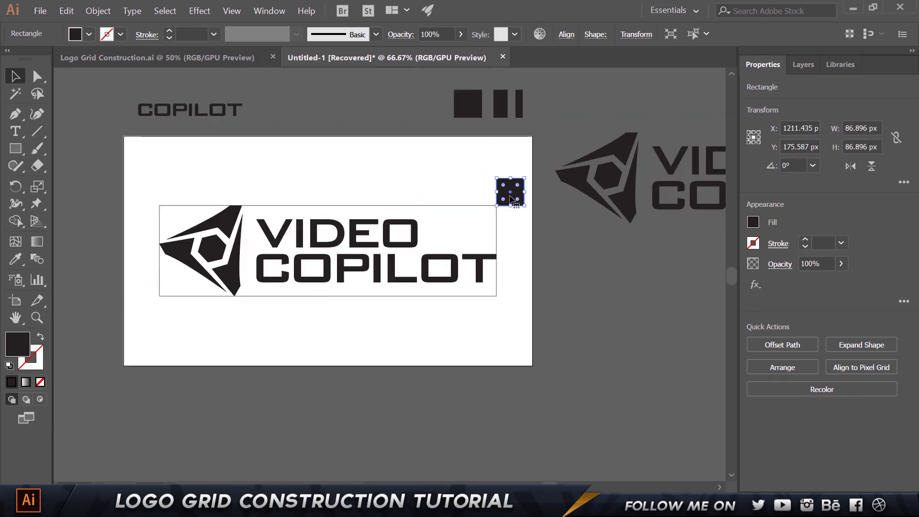
{"action": "left_click_drag", "start_coordinate": [511, 199], "coordinate": [512, 318]}
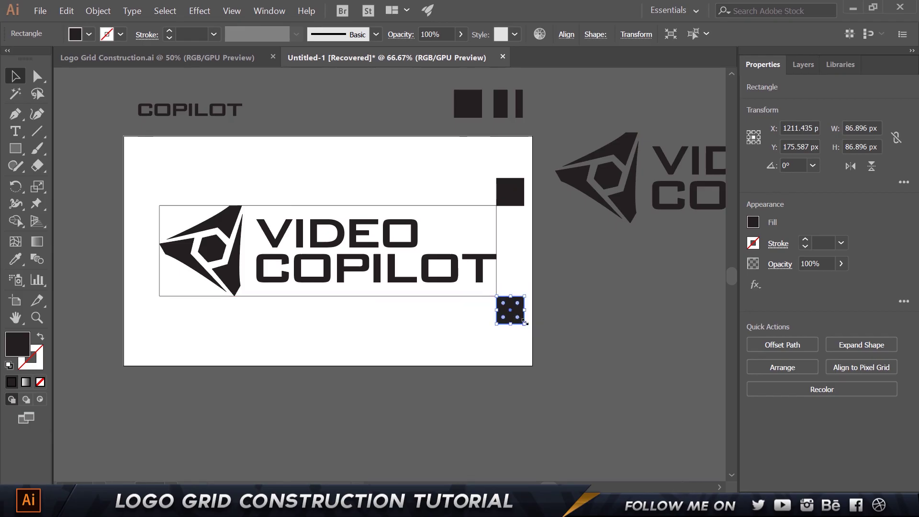
{"action": "left_click", "coordinate": [513, 193], "text": "shift"}
{"action": "left_click_drag", "start_coordinate": [513, 193], "coordinate": [156, 215]}
{"action": "left_click", "coordinate": [329, 406]}
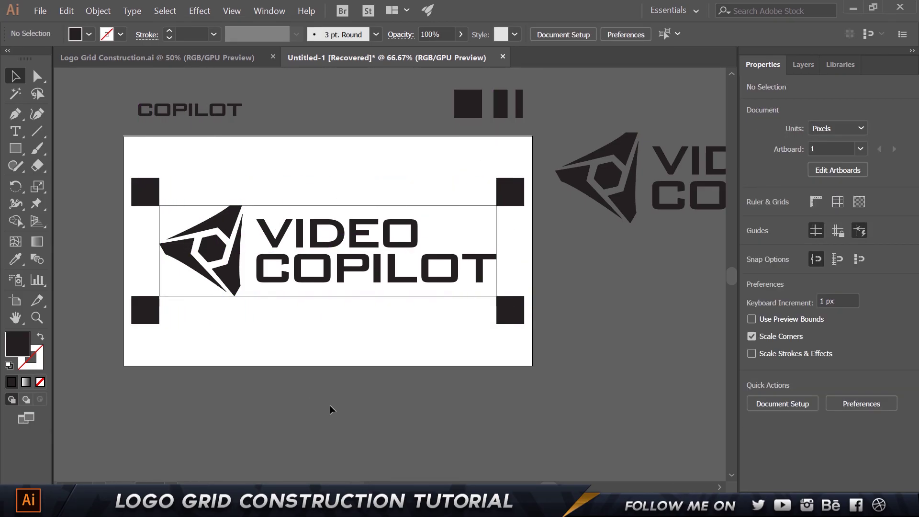
Swap fill and stroke on the four corner squares so they are unfilled outlines.
{"action": "left_click", "coordinate": [145, 192]}
{"action": "left_click_drag", "start_coordinate": [134, 153], "coordinate": [156, 355]}
{"action": "left_click_drag", "start_coordinate": [546, 346], "coordinate": [513, 160]}
{"action": "key", "text": "shift+x"}
{"action": "left_click", "coordinate": [476, 394]}
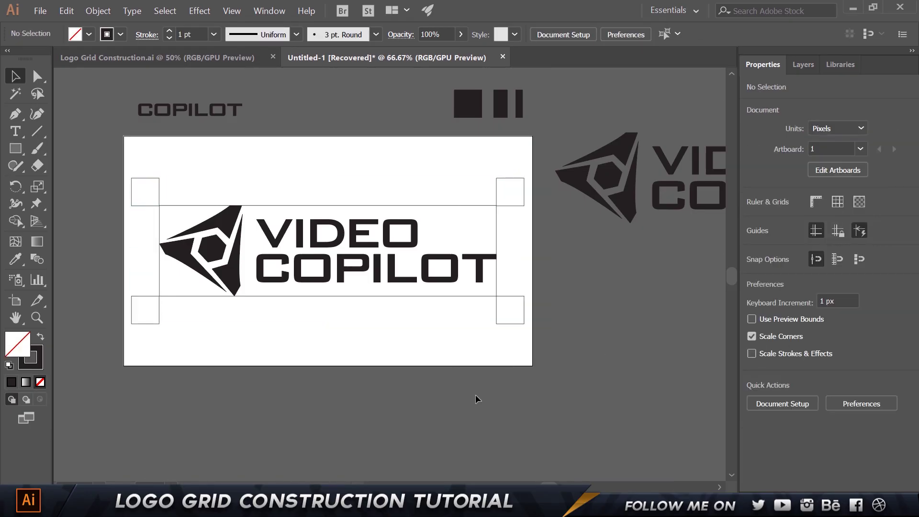
Line up the two squares on the symbol side with the adjoining corners of the logo frame.
{"action": "scroll", "coordinate": [216, 308], "scroll_direction": "up", "scroll_amount": 4}
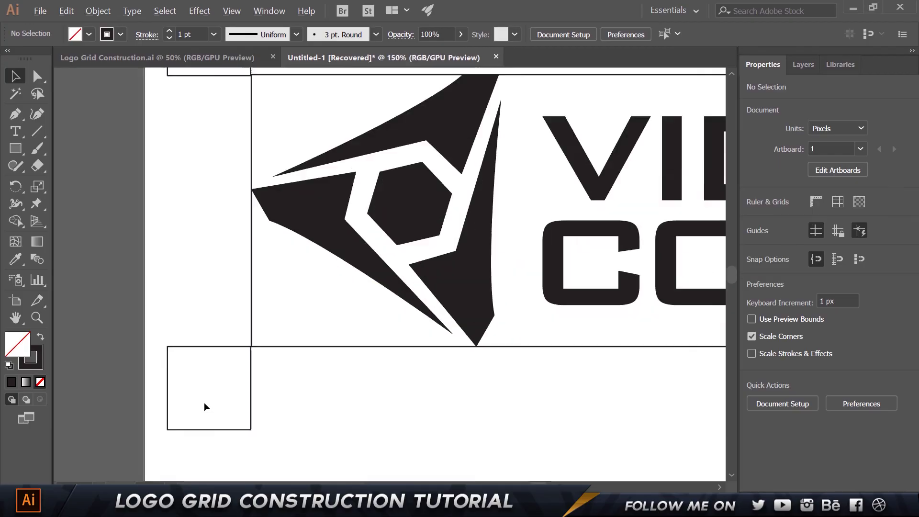
{"action": "scroll", "coordinate": [237, 198], "scroll_direction": "up", "scroll_amount": 2}
{"action": "left_click_drag", "start_coordinate": [239, 196], "coordinate": [234, 131]}
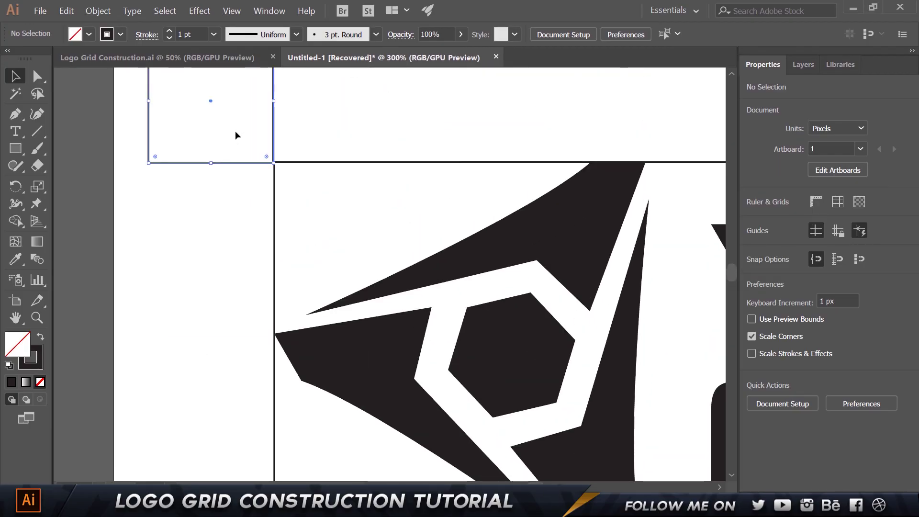
{"action": "scroll", "coordinate": [235, 130], "scroll_direction": "up", "scroll_amount": 1}
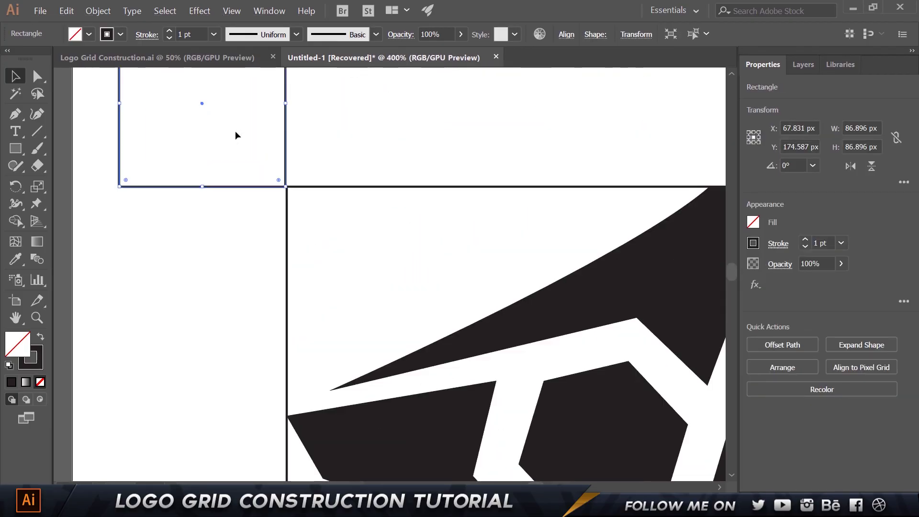
{"action": "left_click", "coordinate": [273, 239]}
{"action": "scroll", "coordinate": [277, 245], "scroll_direction": "down", "scroll_amount": 2}
{"action": "scroll", "coordinate": [277, 245], "scroll_direction": "down", "scroll_amount": 6}
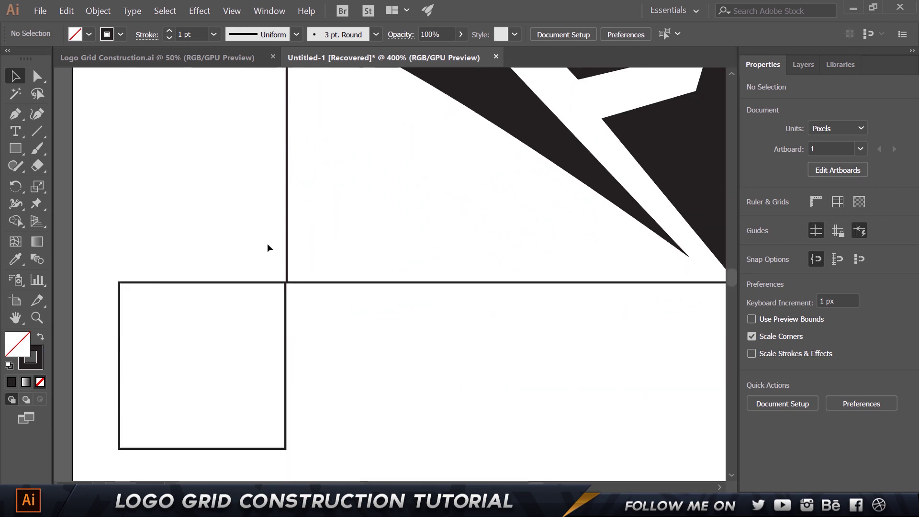
{"action": "left_click_drag", "start_coordinate": [267, 243], "coordinate": [223, 317]}
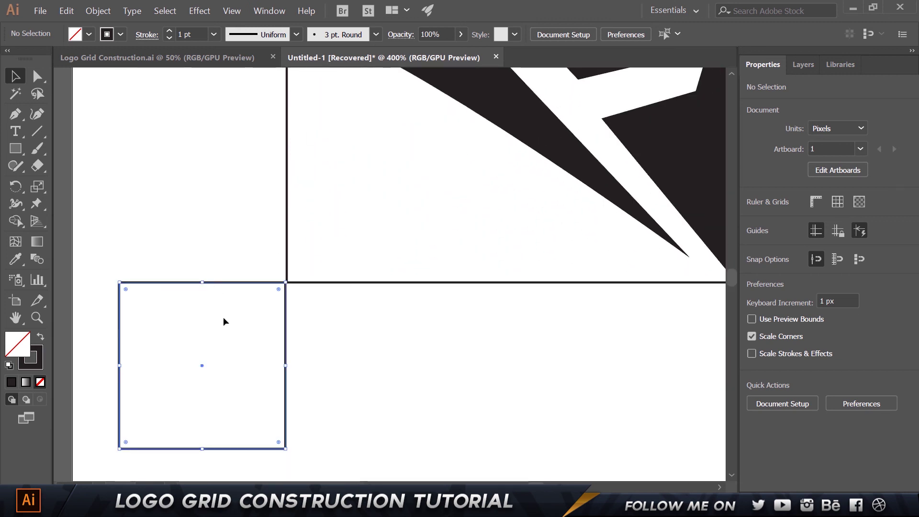
{"action": "left_click", "coordinate": [586, 415]}
Nudge the two squares on the wordmark side vertically until their edges meet the logo frame's edges.
{"action": "key", "text": "ctrl+1"}
{"action": "left_click_drag", "start_coordinate": [621, 320], "coordinate": [359, 380]}
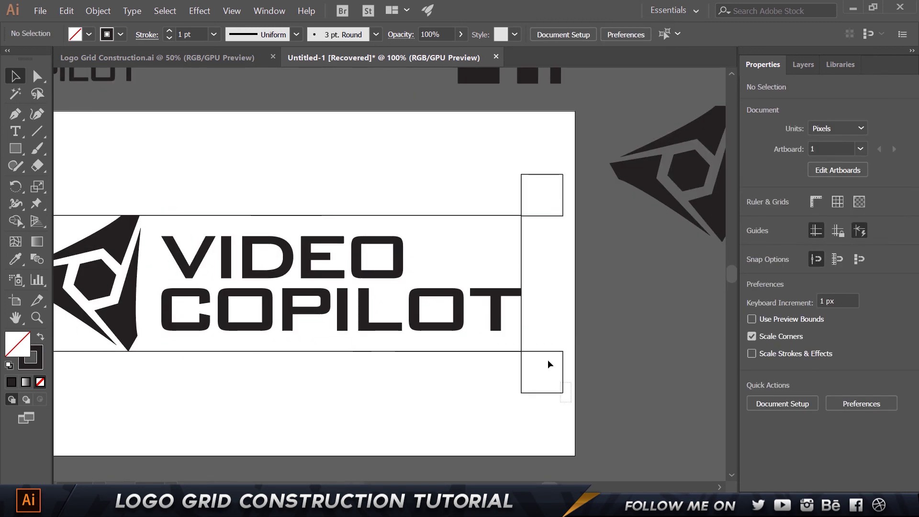
{"action": "left_click_drag", "start_coordinate": [548, 360], "coordinate": [527, 308]}
{"action": "key", "text": "Down"}
{"action": "left_click", "coordinate": [541, 174]}
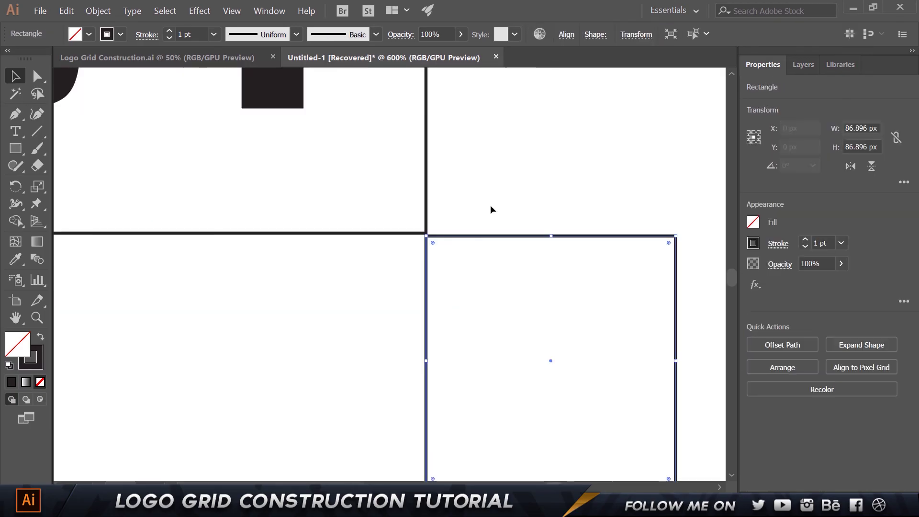
{"action": "key", "text": "Up"}
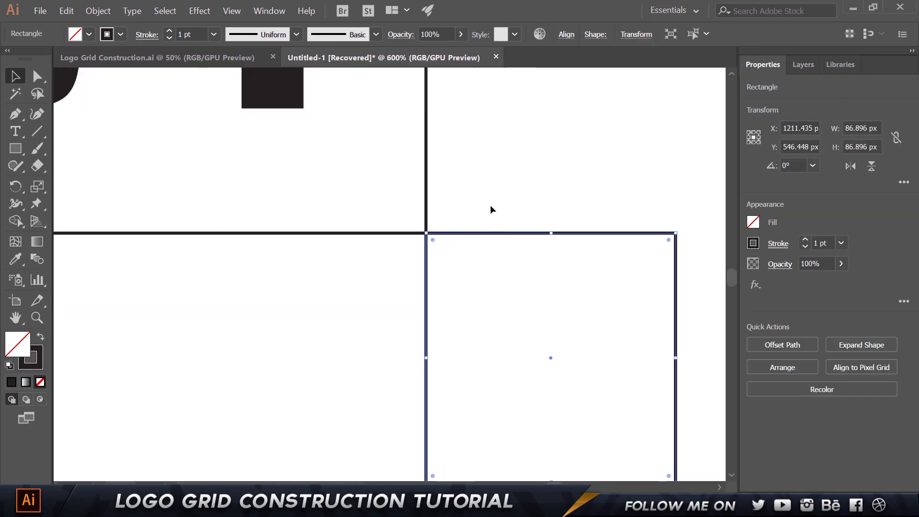
{"action": "left_click", "coordinate": [491, 206]}
{"action": "scroll", "coordinate": [491, 205], "scroll_direction": "down", "scroll_amount": 6}
Copy the upper-left square, stretch it to about 1056 px to bridge the upper squares, and duplicate the strip below the logo.
{"action": "left_click", "coordinate": [175, 179]}
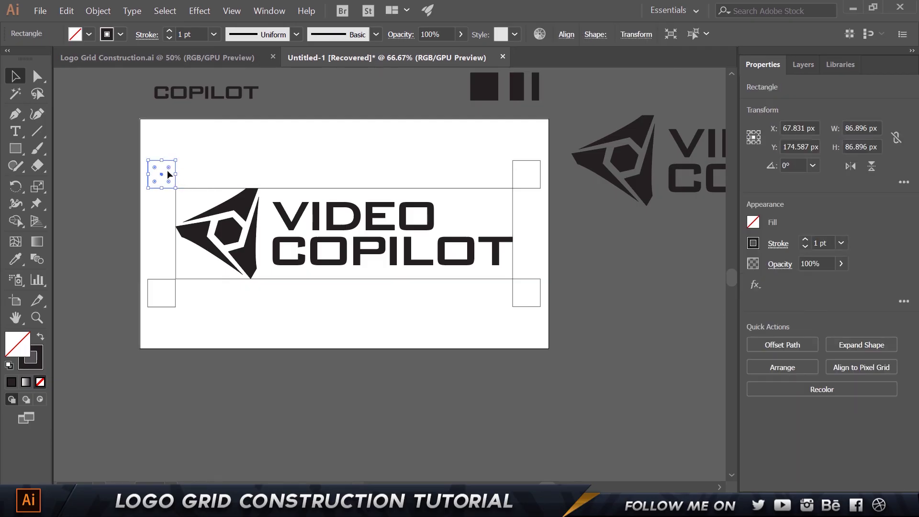
{"action": "left_click_drag", "start_coordinate": [169, 175], "coordinate": [512, 180]}
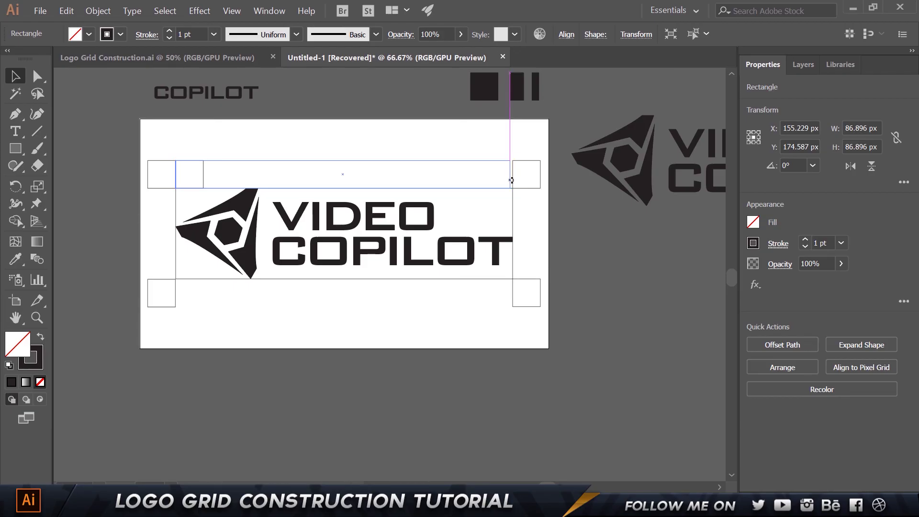
{"action": "scroll", "coordinate": [510, 165], "scroll_direction": "up", "scroll_amount": 5}
{"action": "left_click_drag", "start_coordinate": [528, 235], "coordinate": [543, 236]}
{"action": "scroll", "coordinate": [482, 216], "scroll_direction": "down", "scroll_amount": 5}
{"action": "left_click_drag", "start_coordinate": [337, 206], "coordinate": [351, 328]}
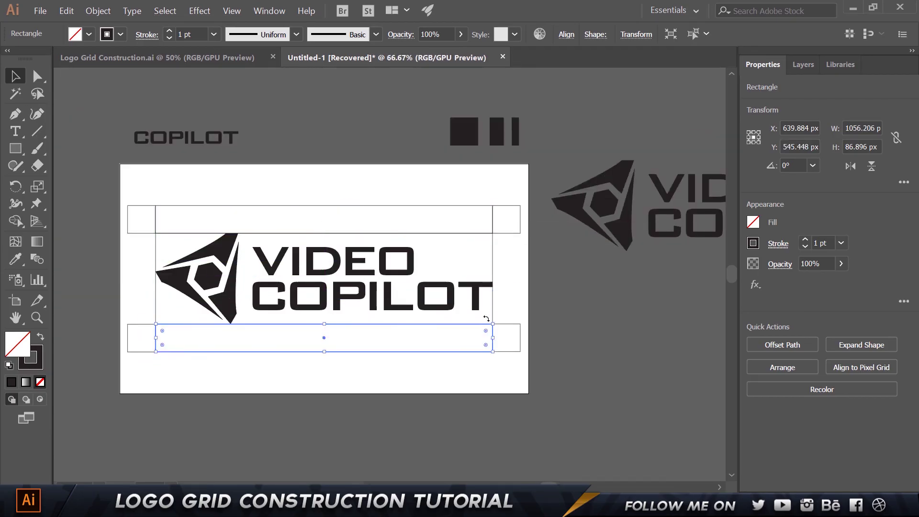
Copy the lower-right square, stretch it to about 284 px high beside the logo, and duplicate that strip on the opposite side.
{"action": "left_click", "coordinate": [514, 325]}
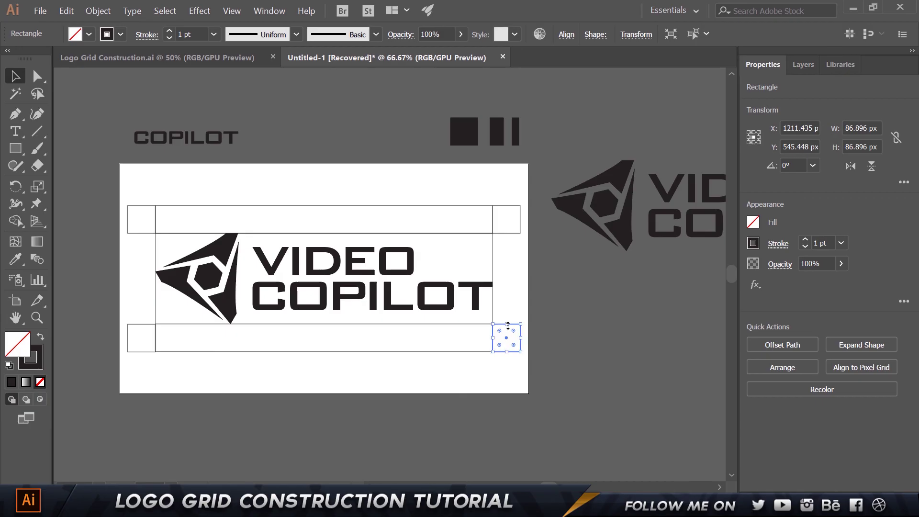
{"action": "left_click_drag", "start_coordinate": [514, 324], "coordinate": [507, 233]}
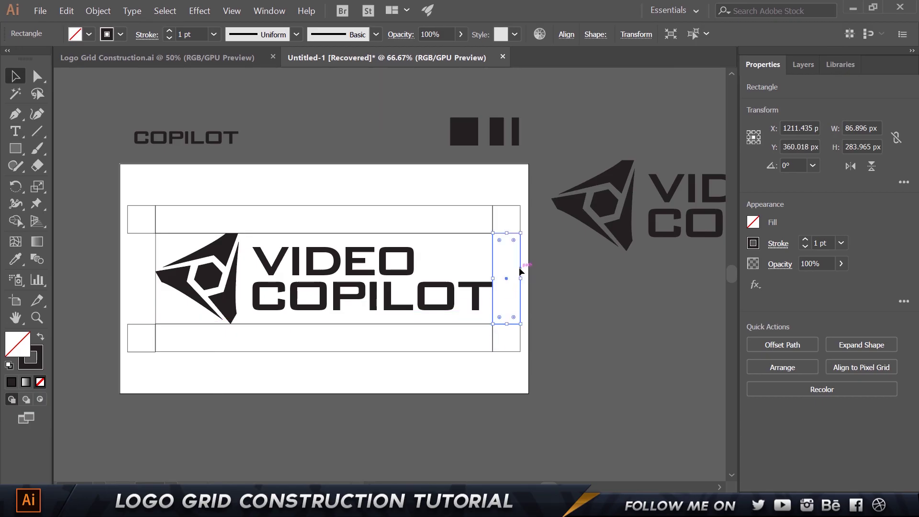
{"action": "left_click_drag", "start_coordinate": [521, 272], "coordinate": [153, 264]}
{"action": "left_click", "coordinate": [254, 389]}
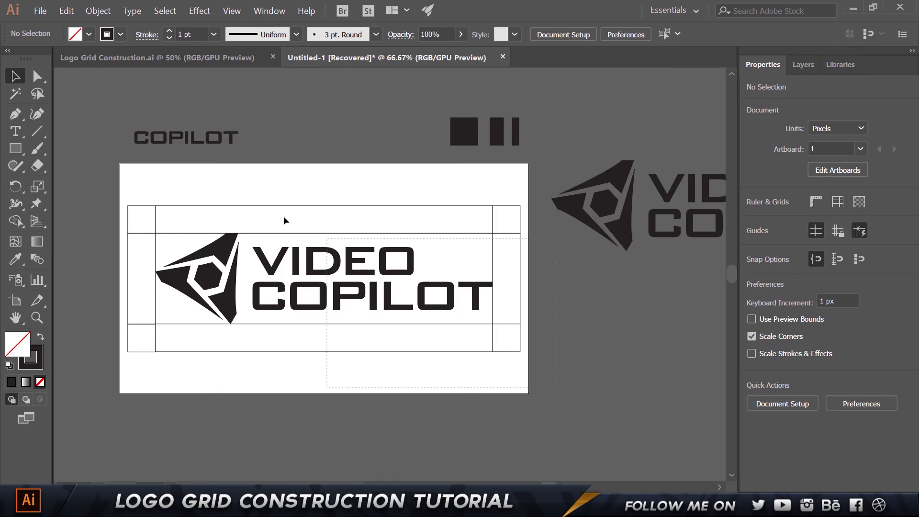
Group the logo with its whole clear-space frame and scale the group down to about 153 × 57 px.
{"action": "left_click_drag", "start_coordinate": [132, 245], "coordinate": [128, 195]}
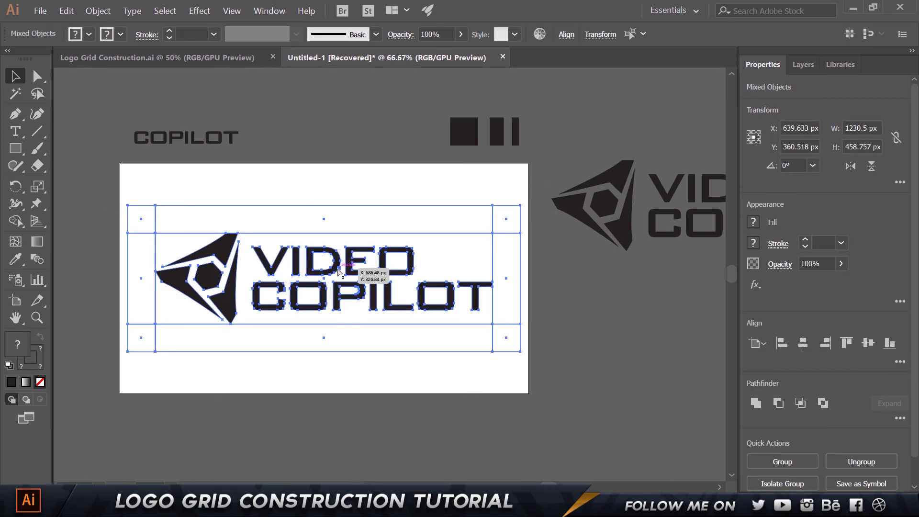
{"action": "key", "text": "ctrl+g"}
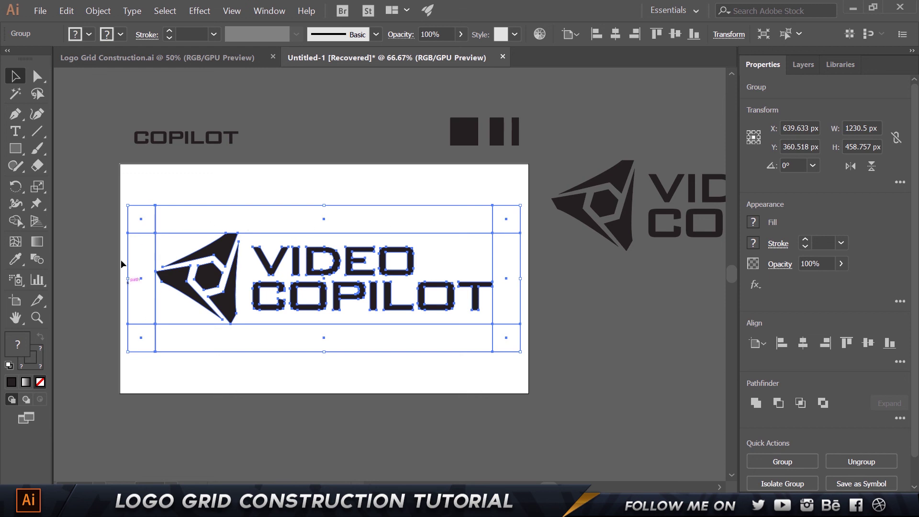
{"action": "left_click_drag", "start_coordinate": [523, 204], "coordinate": [176, 331]}
{"action": "scroll", "coordinate": [124, 384], "scroll_direction": "up", "scroll_amount": 3}
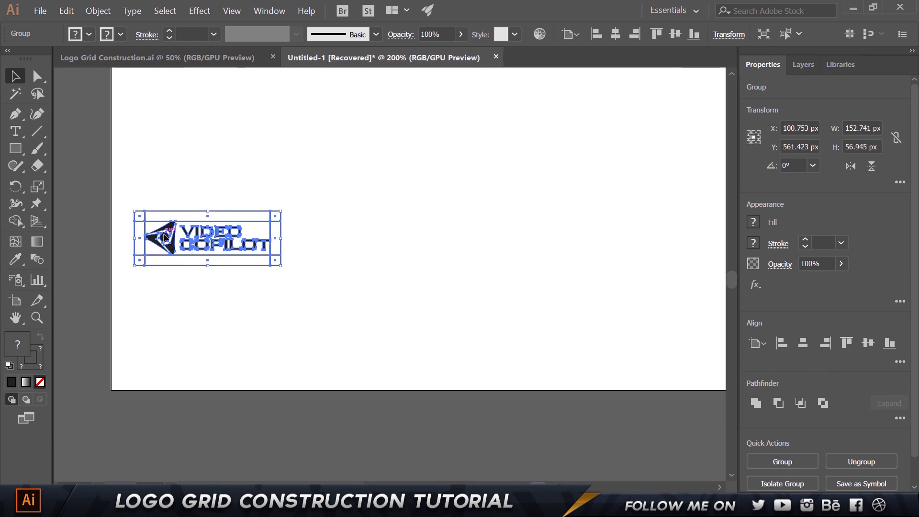
Move the scaled-down group flush into the artboard's lower-left corner.
{"action": "left_click_drag", "start_coordinate": [165, 237], "coordinate": [142, 362]}
{"action": "left_click", "coordinate": [372, 418]}
{"action": "scroll", "coordinate": [372, 418], "scroll_direction": "down", "scroll_amount": 1}
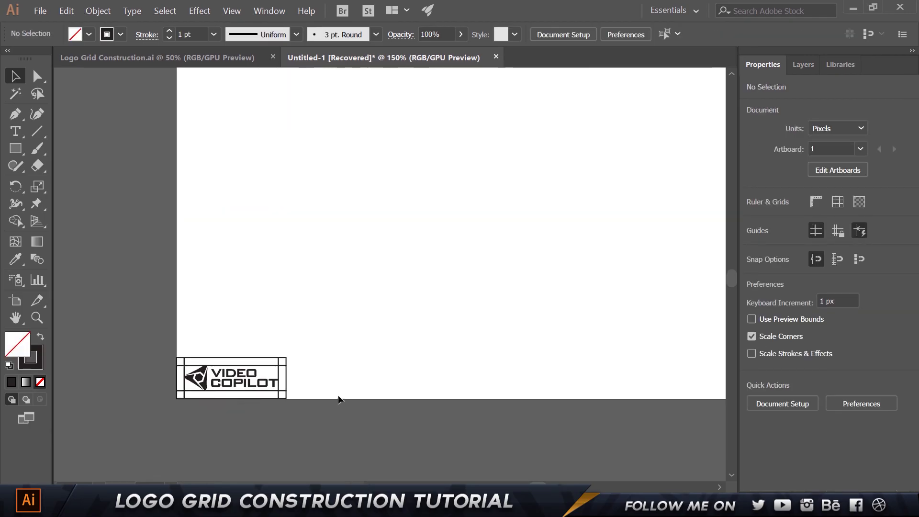
Ungroup the small framed logo and delete all its clear-space rectangles, keeping only the logo.
{"action": "left_click_drag", "start_coordinate": [326, 415], "coordinate": [171, 294]}
{"action": "left_click", "coordinate": [295, 448]}
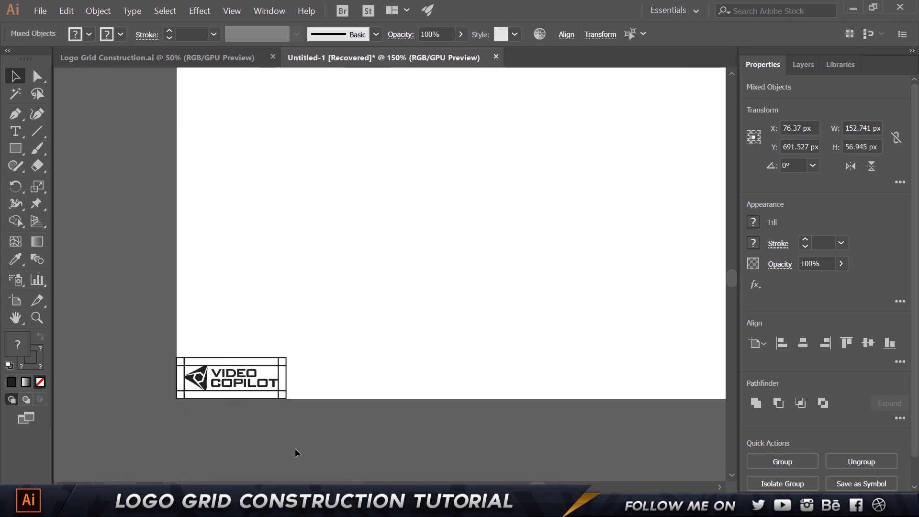
{"action": "left_click_drag", "start_coordinate": [152, 393], "coordinate": [151, 393]}
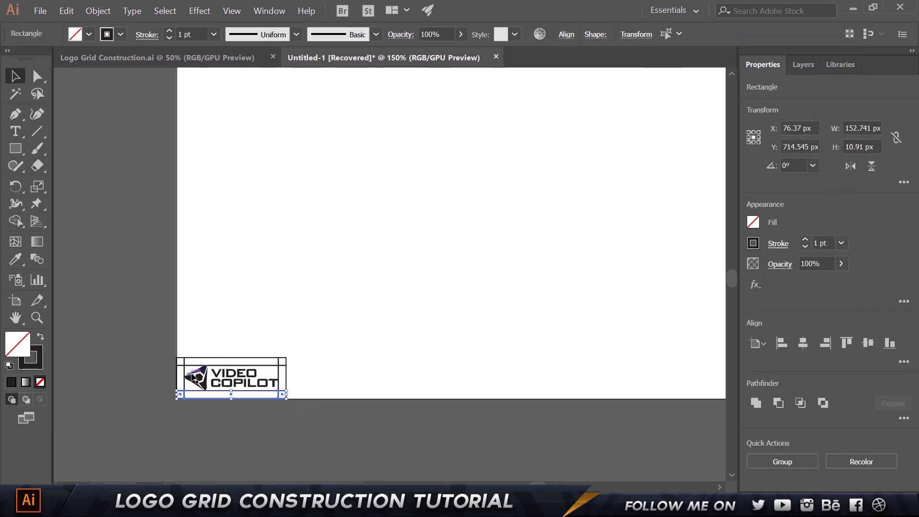
{"action": "key", "text": "Delete"}
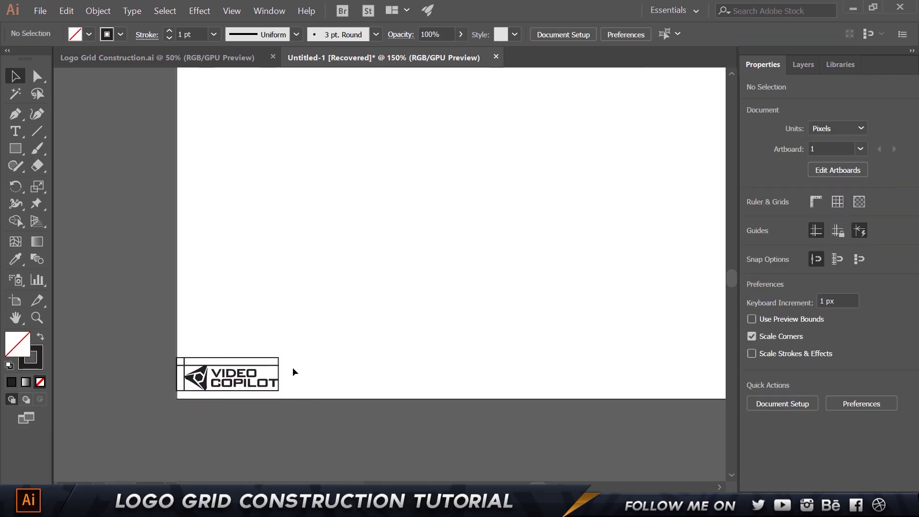
{"action": "key", "text": "Delete"}
{"action": "left_click_drag", "start_coordinate": [167, 342], "coordinate": [184, 377]}
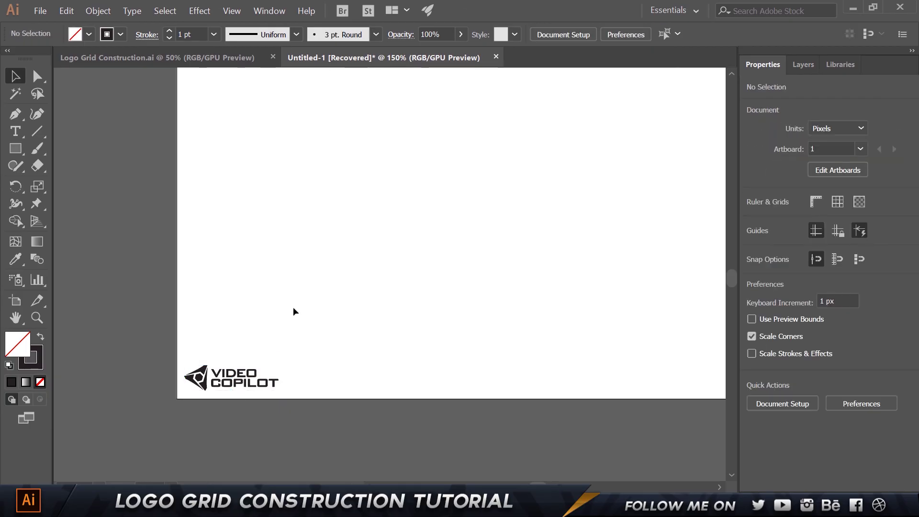
Examine the small logo's clear-space margin from the artboard edges, both up close and with the whole artboard in view.
{"action": "scroll", "coordinate": [295, 302], "scroll_direction": "down", "scroll_amount": 1}
{"action": "left_click_drag", "start_coordinate": [372, 287], "coordinate": [277, 316]}
{"action": "scroll", "coordinate": [219, 335], "scroll_direction": "down", "scroll_amount": 1}
{"action": "left_click_drag", "start_coordinate": [307, 272], "coordinate": [273, 296]}
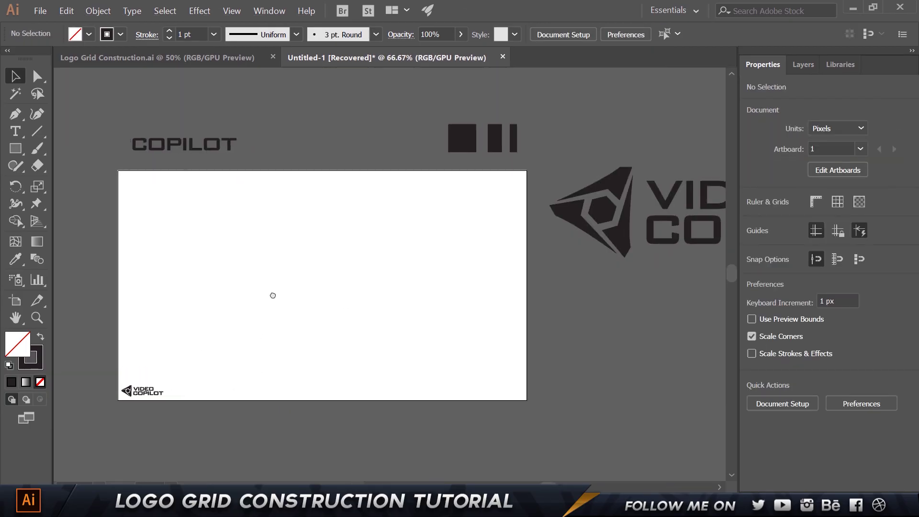
{"action": "key", "text": "ctrl+plus"}
{"action": "key", "text": "ctrl+plus"}
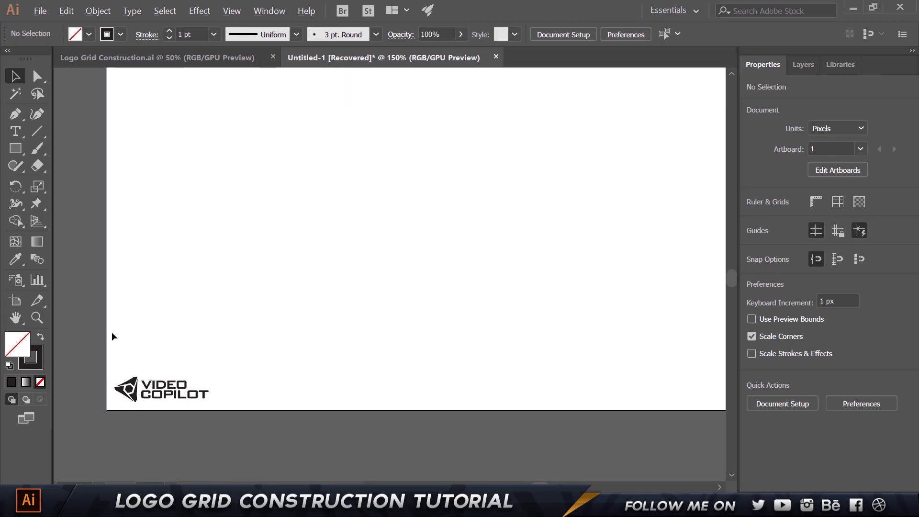
{"action": "key", "text": "ctrl+minus"}
{"action": "key", "text": "ctrl+minus"}
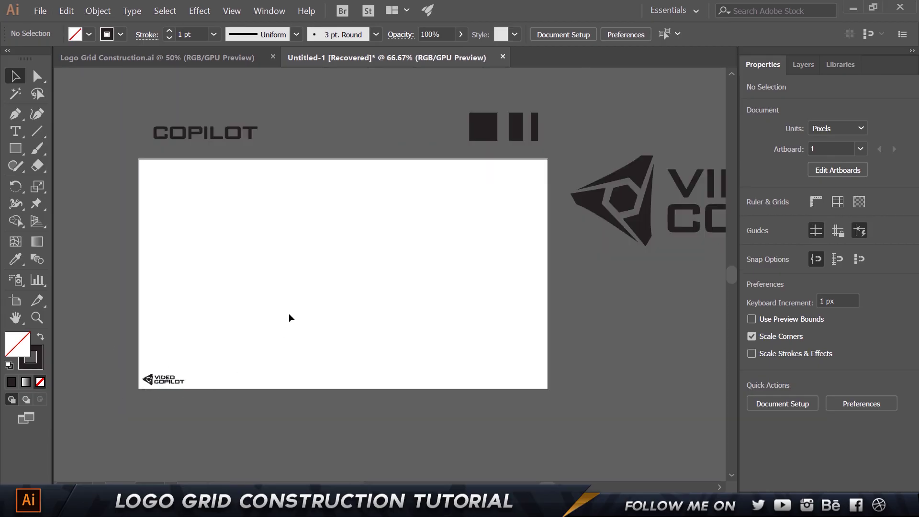
Delete the small logo from the artboard's lower-left corner.
{"action": "left_click_drag", "start_coordinate": [129, 341], "coordinate": [129, 338]}
{"action": "key", "text": "Delete"}
{"action": "key", "text": "ctrl+minus"}
{"action": "key", "text": "ctrl+minus"}
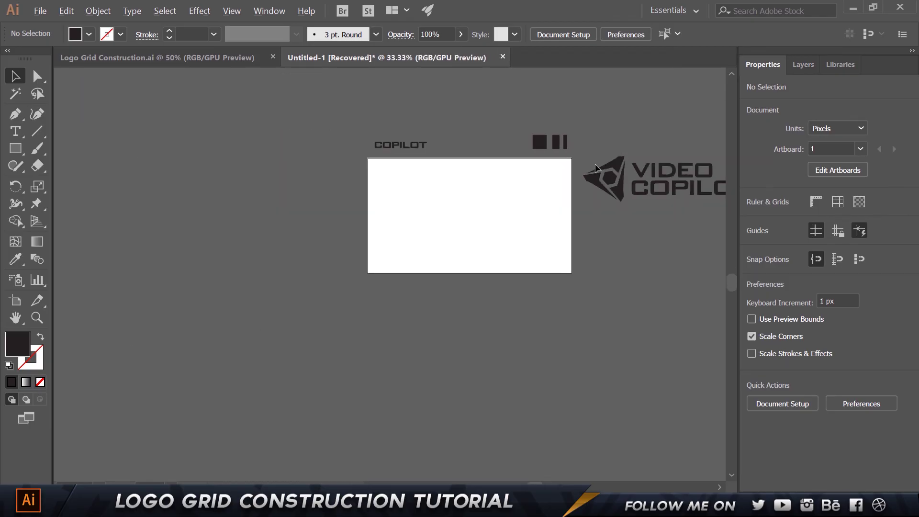
Check the Logo Grid Construction document, and place a copy of the full-size logo from outside onto the empty artboard.
{"action": "left_click", "coordinate": [143, 58]}
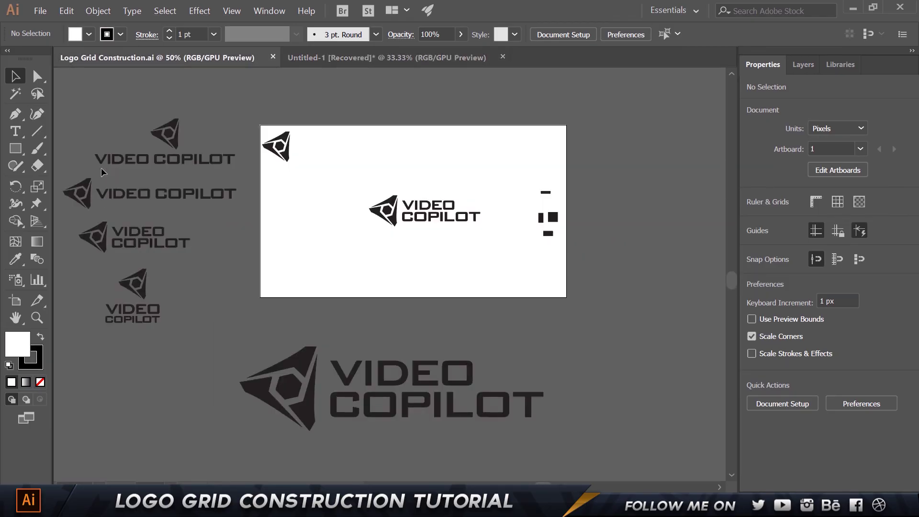
{"action": "left_click", "coordinate": [352, 57]}
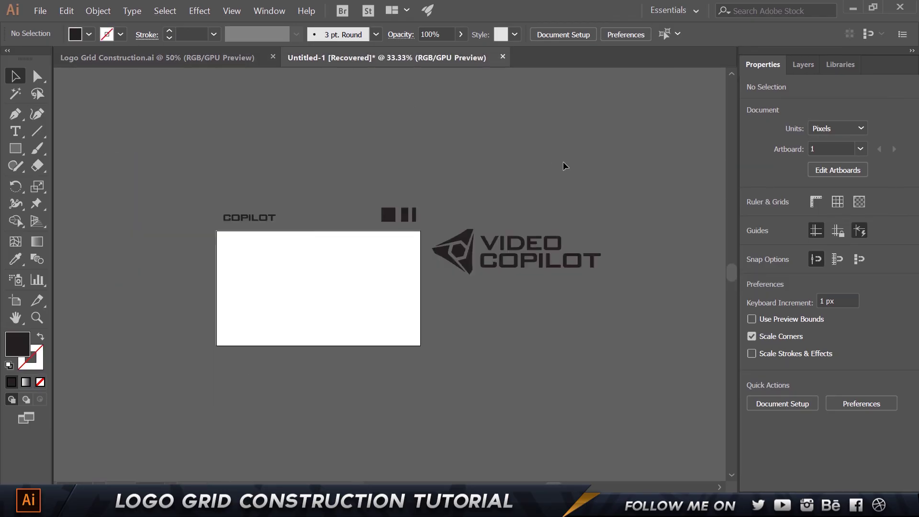
{"action": "left_click_drag", "start_coordinate": [463, 250], "coordinate": [266, 284]}
{"action": "scroll", "coordinate": [315, 331], "scroll_direction": "up", "scroll_amount": 2}
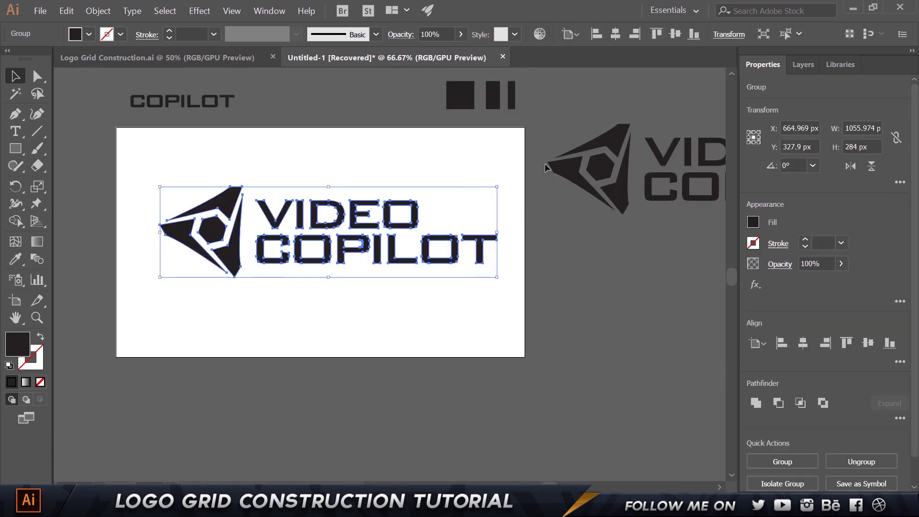
Centre the full-size logo copy horizontally and vertically on the artboard.
{"action": "left_click", "coordinate": [616, 33]}
{"action": "left_click", "coordinate": [674, 33]}
{"action": "left_click", "coordinate": [407, 318]}
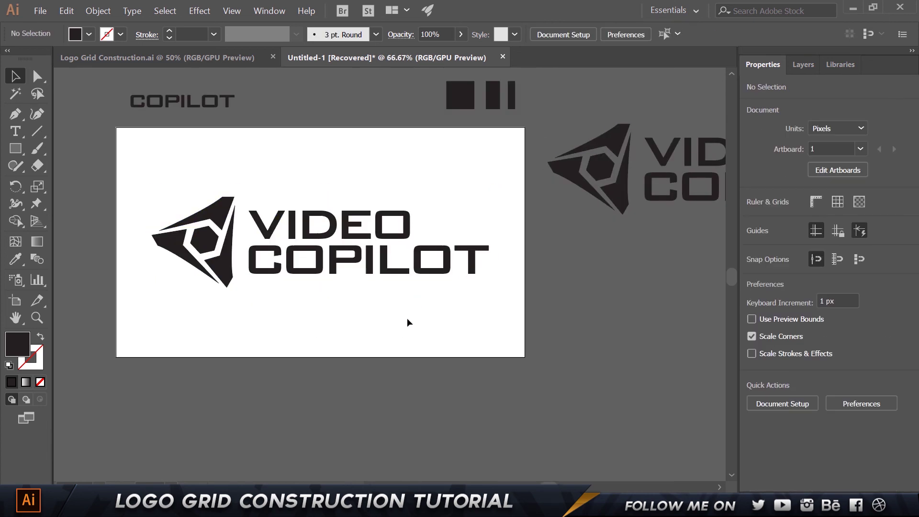
Ungroup the logo and move the VIDEO COPILOT lettering below the symbol, over the artboard's lower edge.
{"action": "key", "text": "ctrl+c"}
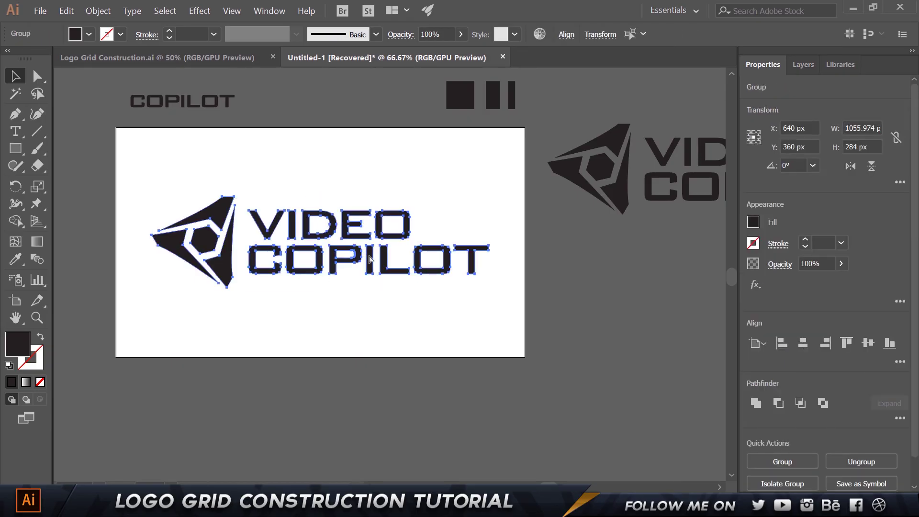
{"action": "left_click", "coordinate": [340, 345]}
{"action": "left_click", "coordinate": [332, 237]}
{"action": "left_click_drag", "start_coordinate": [332, 237], "coordinate": [245, 371]}
{"action": "left_click", "coordinate": [292, 418]}
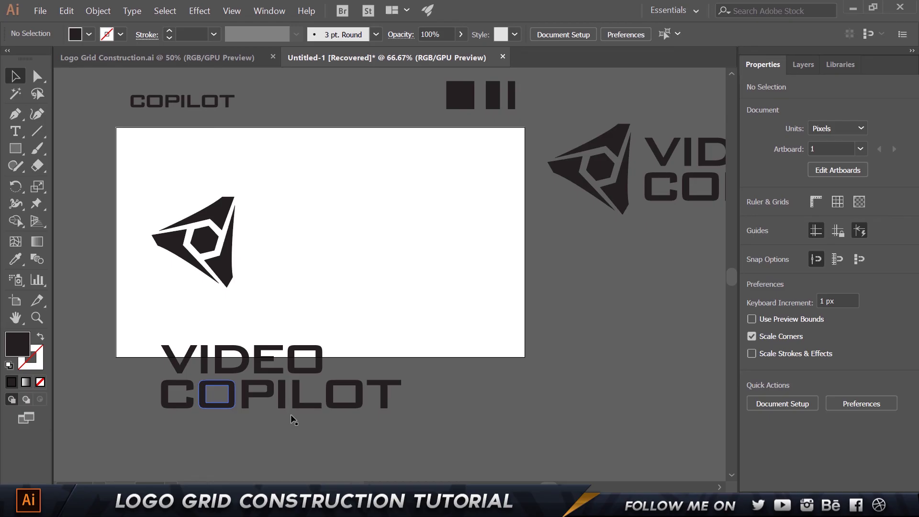
Place COPILOT on the same line as VIDEO with a word gap, and centre the symbol horizontally on the artboard.
{"action": "left_click", "coordinate": [229, 403]}
{"action": "left_click_drag", "start_coordinate": [232, 400], "coordinate": [411, 359]}
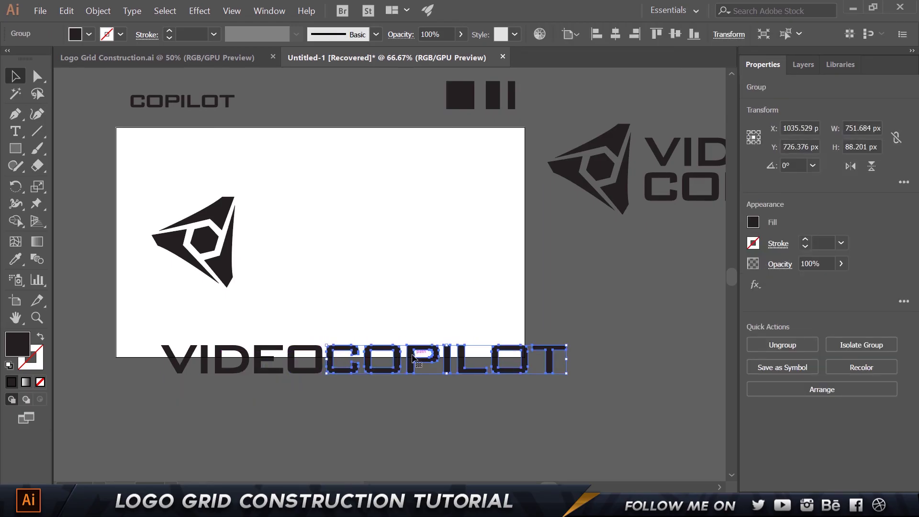
{"action": "left_click", "coordinate": [247, 431]}
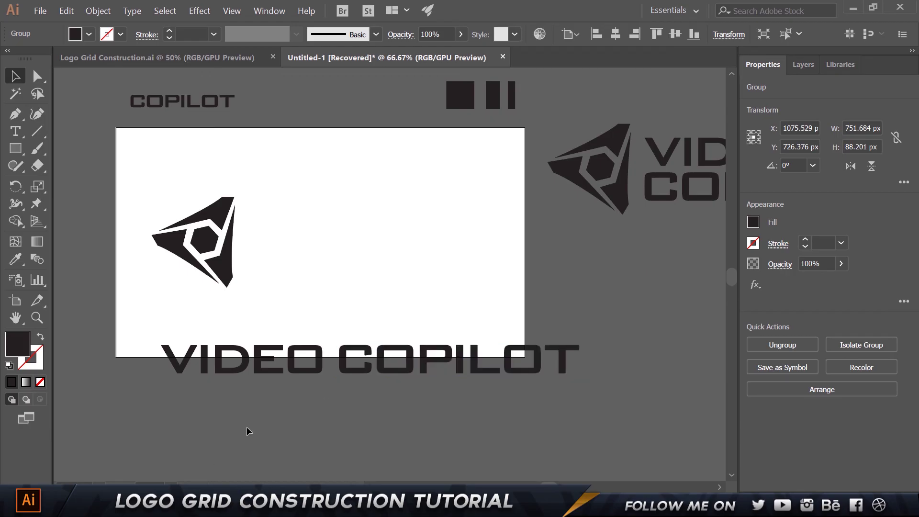
{"action": "left_click", "coordinate": [208, 235]}
{"action": "left_click", "coordinate": [615, 34]}
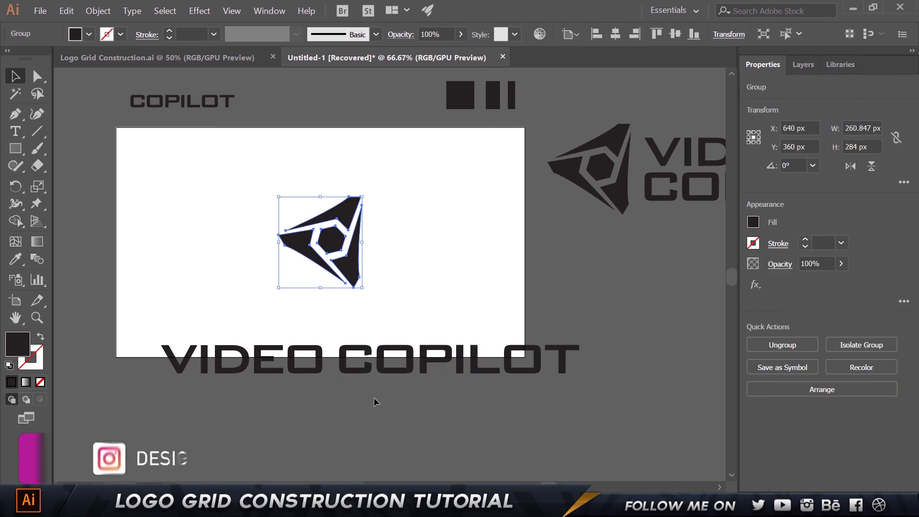
Compare the full square unit with the wordmark's height by placing it over the V, and return the square above the artboard.
{"action": "left_click", "coordinate": [354, 360]}
{"action": "left_click", "coordinate": [278, 365], "text": "shift"}
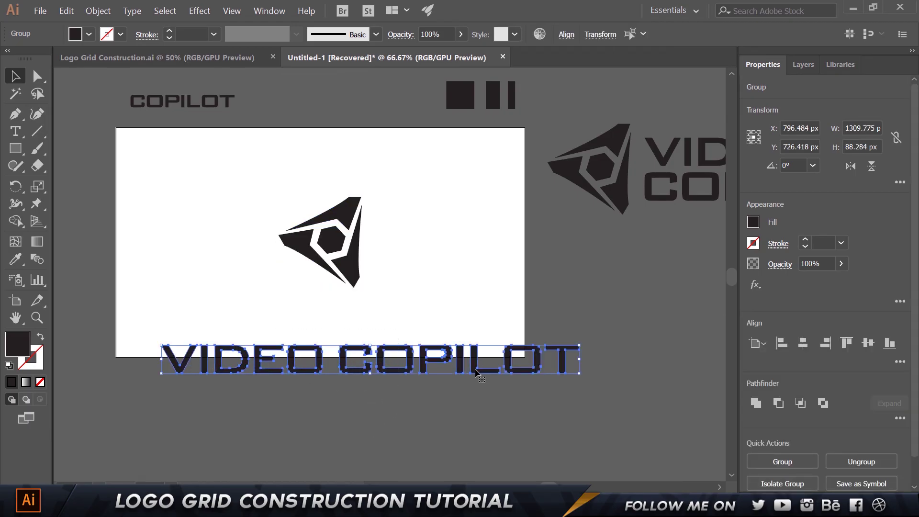
{"action": "left_click", "coordinate": [457, 101]}
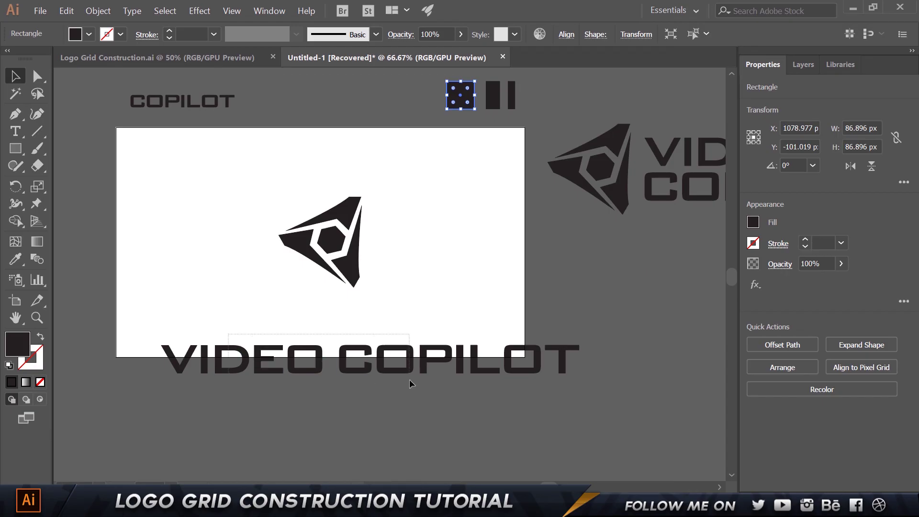
{"action": "left_click_drag", "start_coordinate": [410, 380], "coordinate": [410, 380]}
{"action": "left_click_drag", "start_coordinate": [320, 361], "coordinate": [613, 289]}
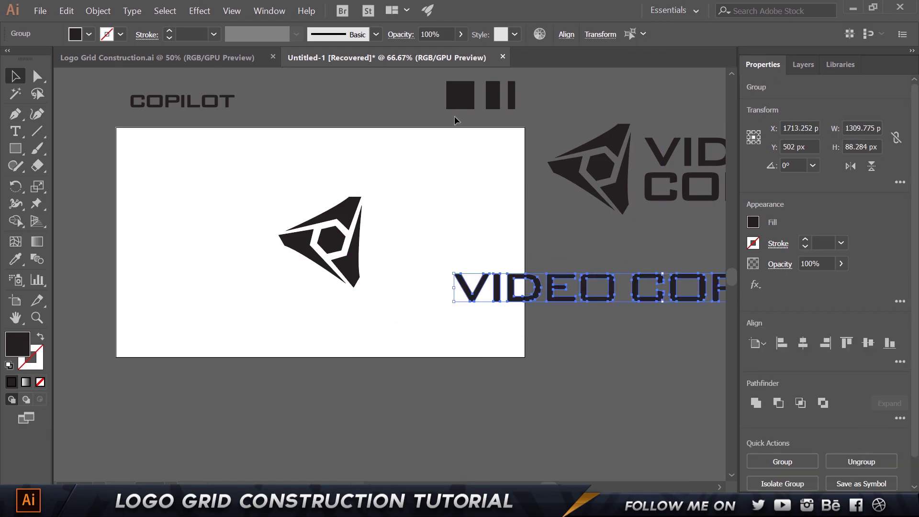
{"action": "left_click_drag", "start_coordinate": [469, 105], "coordinate": [442, 294]}
{"action": "scroll", "coordinate": [470, 266], "scroll_direction": "up", "scroll_amount": 4}
{"action": "left_click_drag", "start_coordinate": [347, 352], "coordinate": [391, 350]}
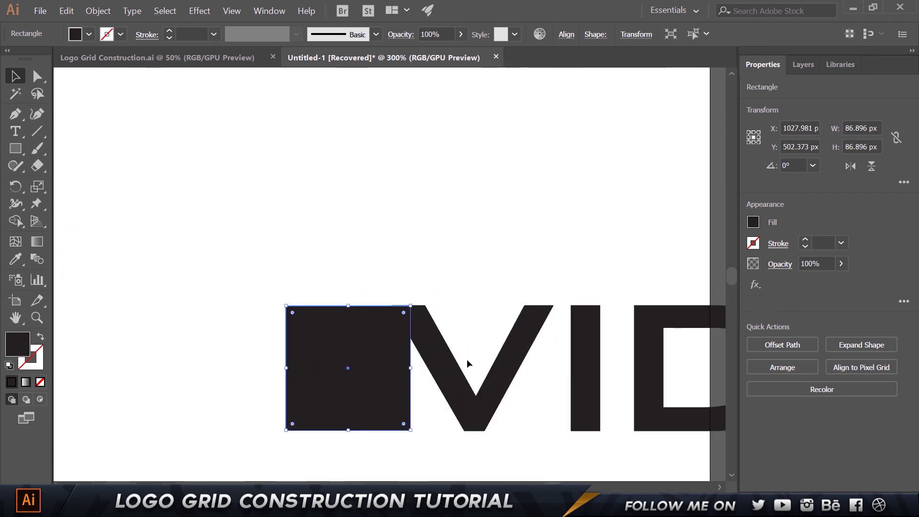
{"action": "scroll", "coordinate": [467, 359], "scroll_direction": "down", "scroll_amount": 2}
{"action": "scroll", "coordinate": [282, 388], "scroll_direction": "down", "scroll_amount": 3}
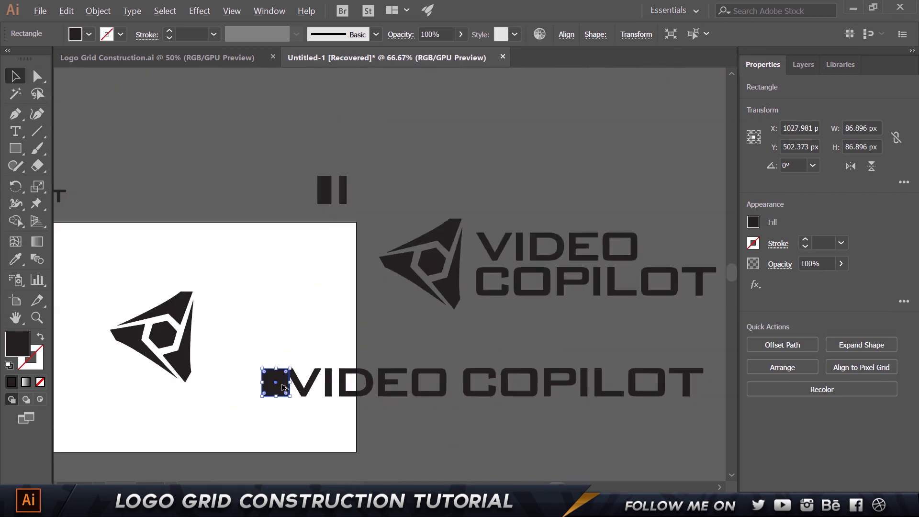
{"action": "left_click_drag", "start_coordinate": [283, 380], "coordinate": [281, 232]}
Centre the one-line wordmark horizontally on the artboard and move it down below the symbol.
{"action": "left_click_drag", "start_coordinate": [252, 390], "coordinate": [322, 323]}
{"action": "left_click_drag", "start_coordinate": [361, 270], "coordinate": [360, 270]}
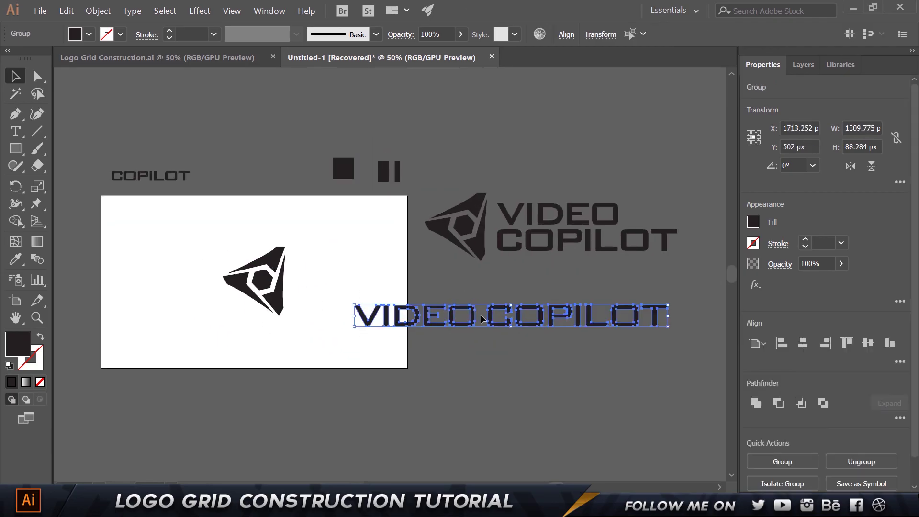
{"action": "left_click", "coordinate": [616, 34]}
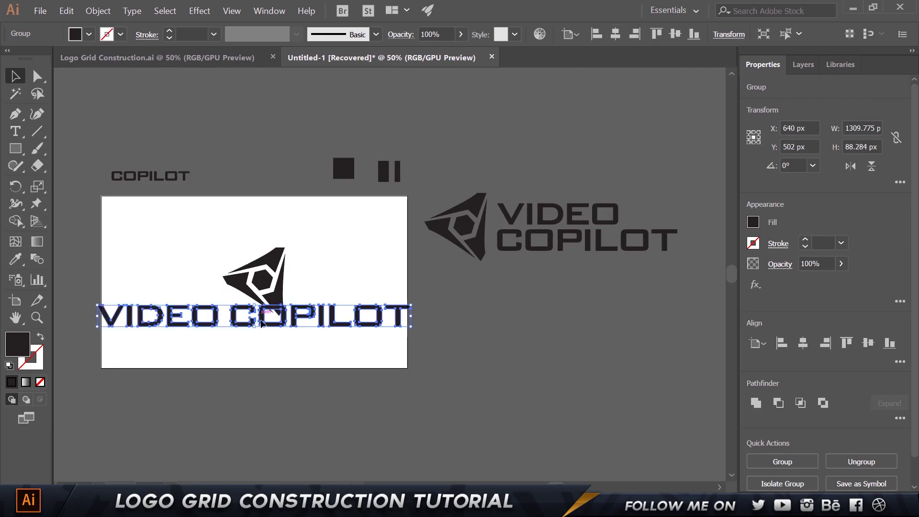
{"action": "left_click_drag", "start_coordinate": [261, 320], "coordinate": [261, 346]}
{"action": "scroll", "coordinate": [270, 339], "scroll_direction": "up", "scroll_amount": 1}
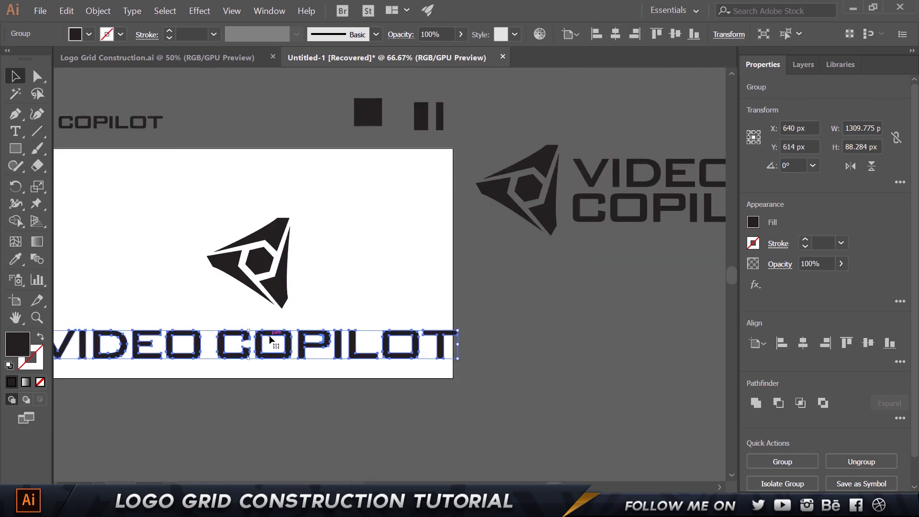
Space the wordmark from the symbol with a horizontal copy of the half-unit rectangle, and delete that spacer.
{"action": "left_click", "coordinate": [371, 120]}
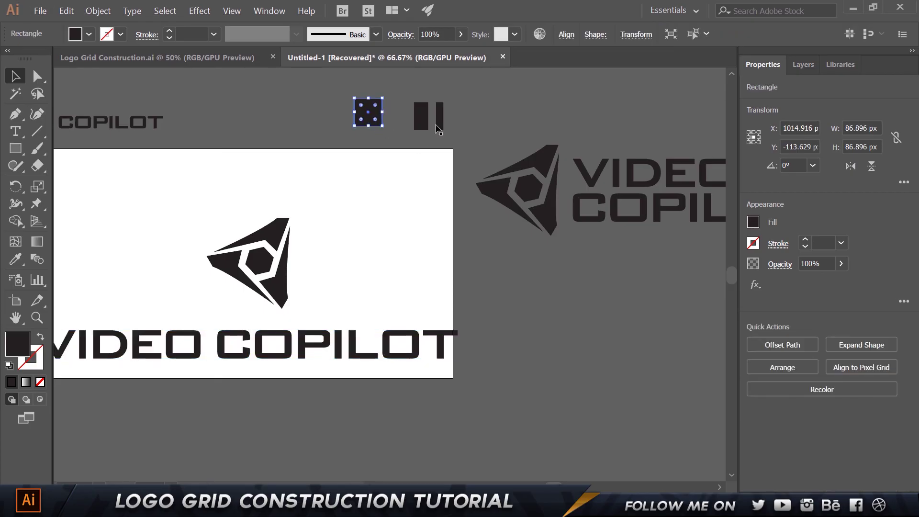
{"action": "left_click", "coordinate": [421, 116]}
{"action": "scroll", "coordinate": [262, 311], "scroll_direction": "up", "scroll_amount": 1}
{"action": "scroll", "coordinate": [262, 310], "scroll_direction": "down", "scroll_amount": 2}
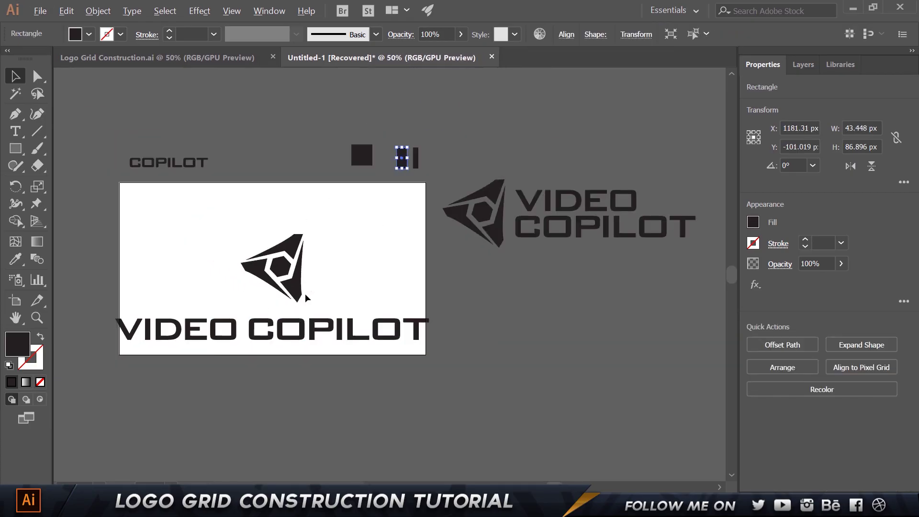
{"action": "left_click_drag", "start_coordinate": [403, 155], "coordinate": [256, 344]}
{"action": "scroll", "coordinate": [324, 289], "scroll_direction": "up", "scroll_amount": 3}
{"action": "left_click_drag", "start_coordinate": [257, 429], "coordinate": [257, 410]}
{"action": "left_click", "coordinate": [266, 343]}
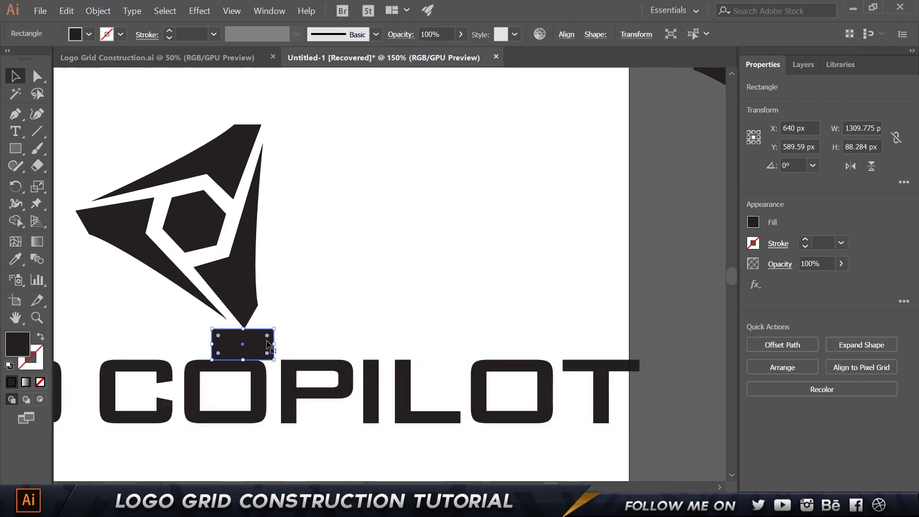
{"action": "scroll", "coordinate": [267, 343], "scroll_direction": "down", "scroll_amount": 3}
{"action": "key", "text": "Delete"}
{"action": "scroll", "coordinate": [499, 365], "scroll_direction": "down", "scroll_amount": 1}
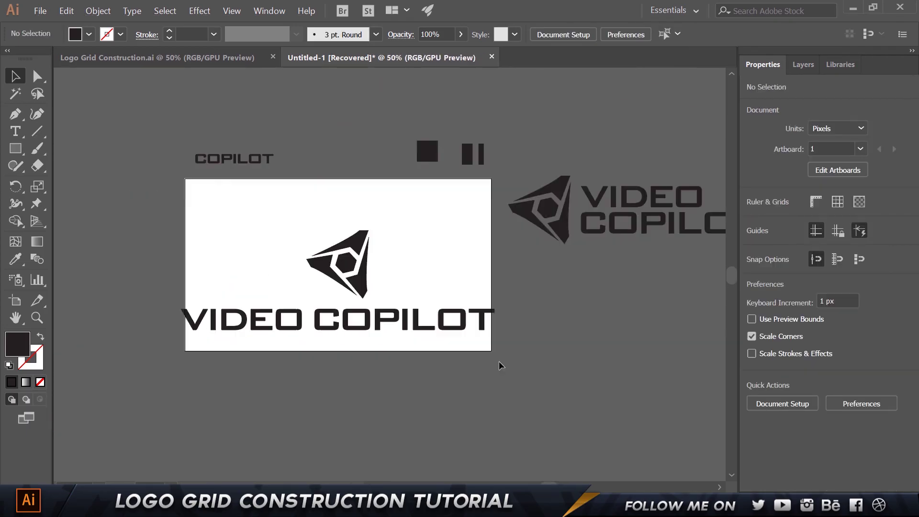
Scale the symbol and wordmark down together to about 953 px wide so they fit within the artboard.
{"action": "left_click", "coordinate": [487, 313]}
{"action": "left_click_drag", "start_coordinate": [494, 231], "coordinate": [452, 233]}
{"action": "left_click", "coordinate": [455, 378]}
{"action": "scroll", "coordinate": [337, 314], "scroll_direction": "up", "scroll_amount": 1}
{"action": "scroll", "coordinate": [337, 316], "scroll_direction": "down", "scroll_amount": 1}
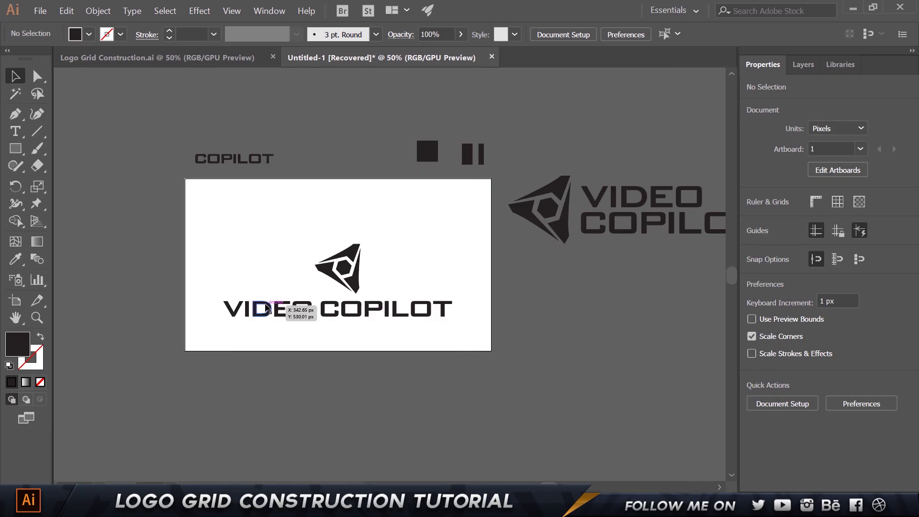
Frame the symbol with an unfilled 1 pt outline rectangle, and draw a matching one around the wordmark.
{"action": "left_click", "coordinate": [19, 151]}
{"action": "scroll", "coordinate": [334, 274], "scroll_direction": "up", "scroll_amount": 1}
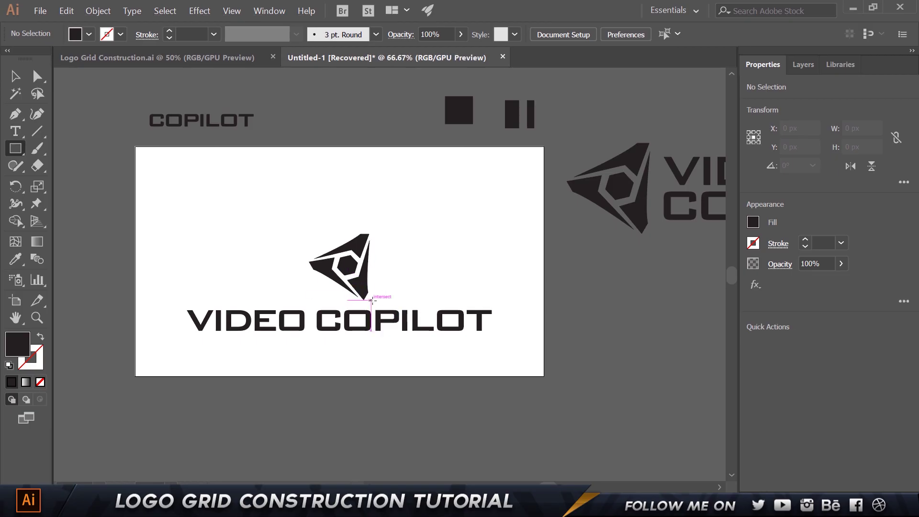
{"action": "left_click_drag", "start_coordinate": [372, 301], "coordinate": [309, 234]}
{"action": "key", "text": "shift+x"}
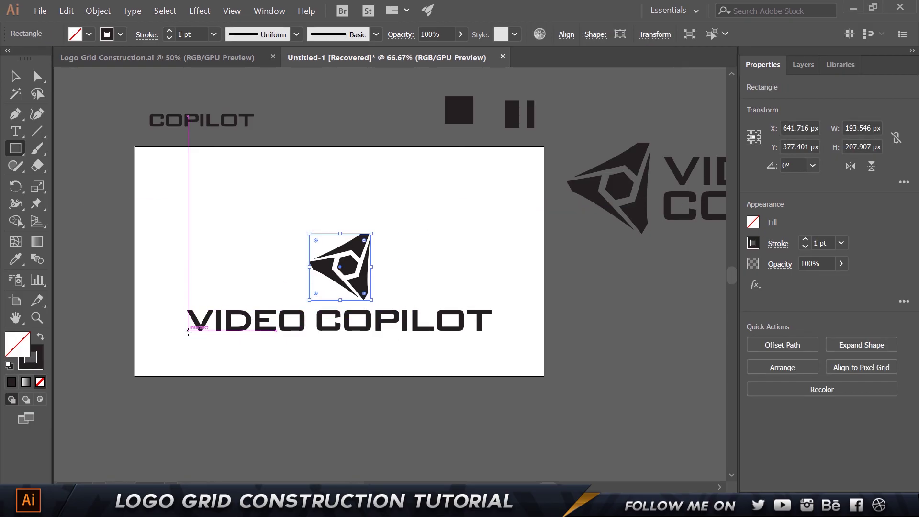
{"action": "left_click_drag", "start_coordinate": [187, 331], "coordinate": [492, 311]}
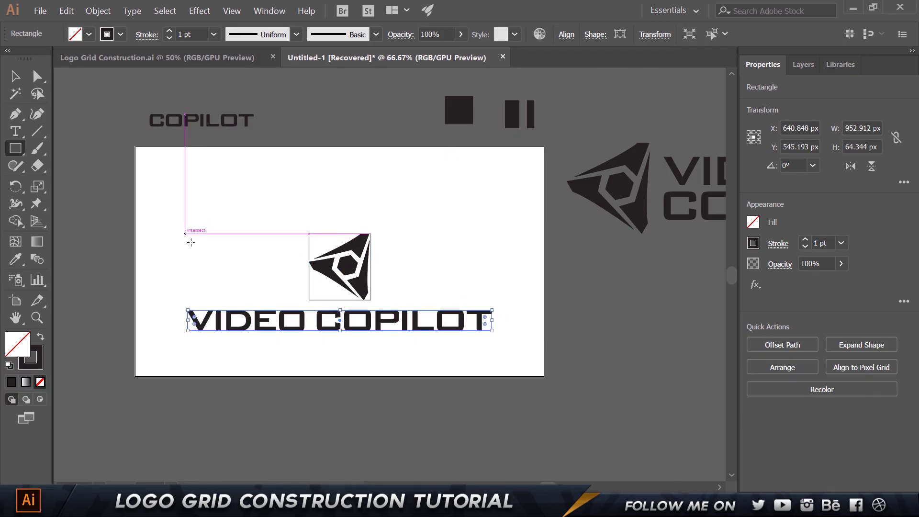
Draw an outline rectangle around the whole stacked logo, about 953 by 304 px, with its left edge flush with the V.
{"action": "left_click_drag", "start_coordinate": [184, 234], "coordinate": [492, 330]}
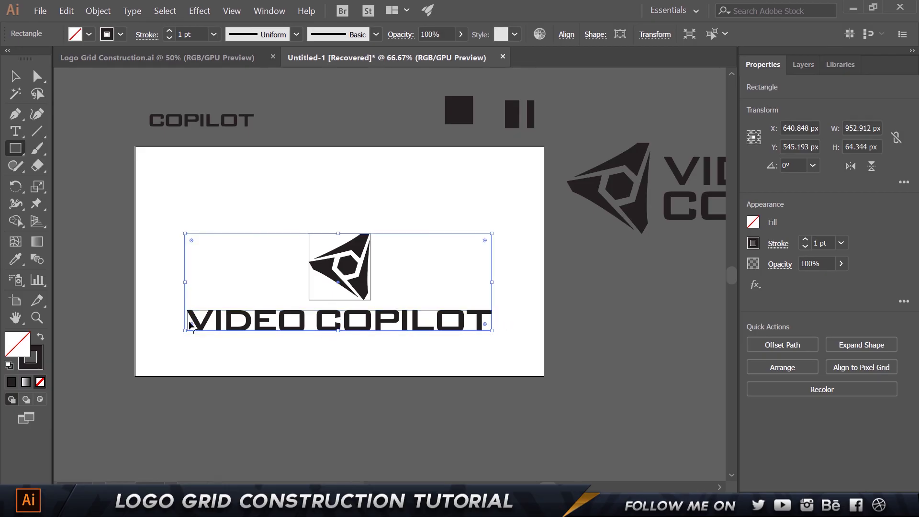
{"action": "left_click_drag", "start_coordinate": [185, 285], "coordinate": [188, 284]}
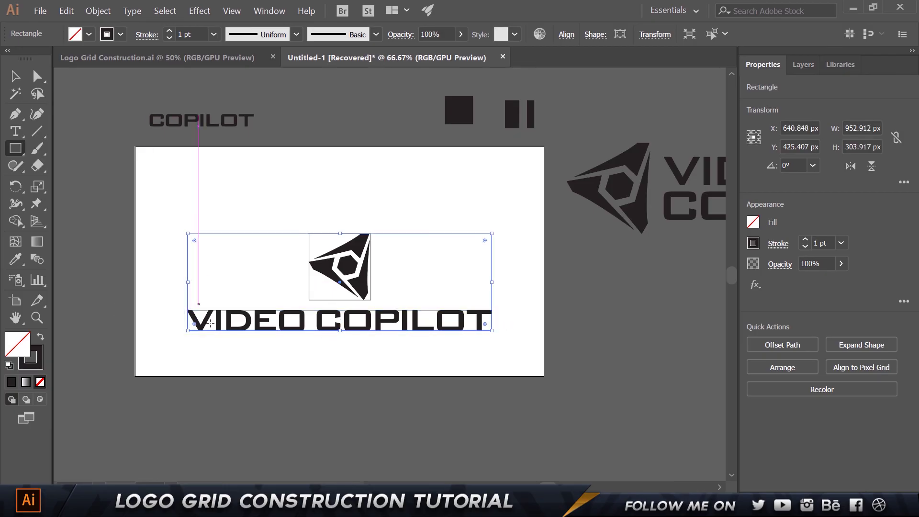
{"action": "key", "text": "v"}
{"action": "left_click", "coordinate": [291, 416]}
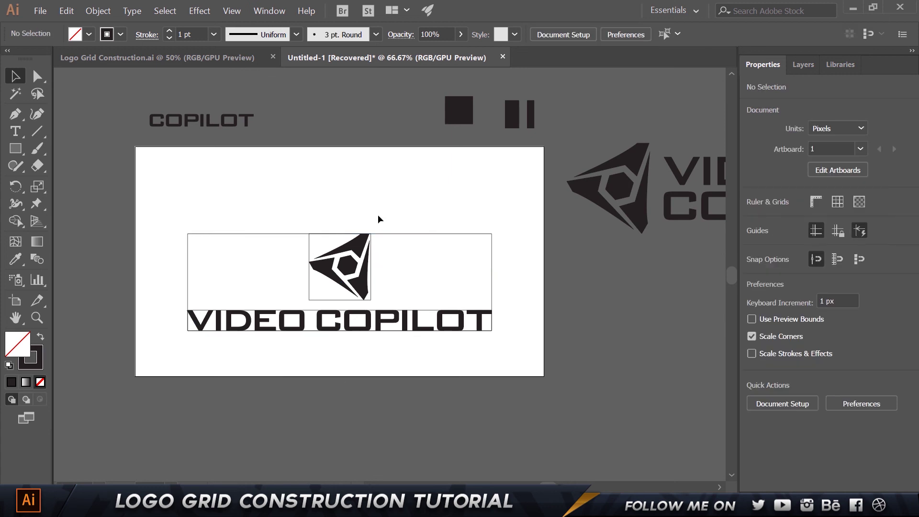
Place copies of the full square unit diagonally outside all four corners of the stacked logo's frame.
{"action": "left_click_drag", "start_coordinate": [456, 114], "coordinate": [502, 220]}
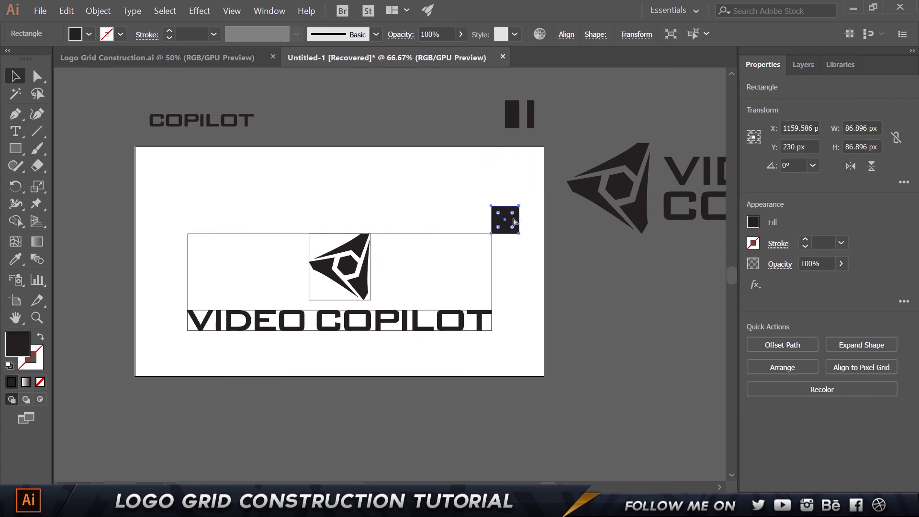
{"action": "key", "text": "ctrl+z"}
{"action": "left_click_drag", "start_coordinate": [522, 211], "coordinate": [501, 196]}
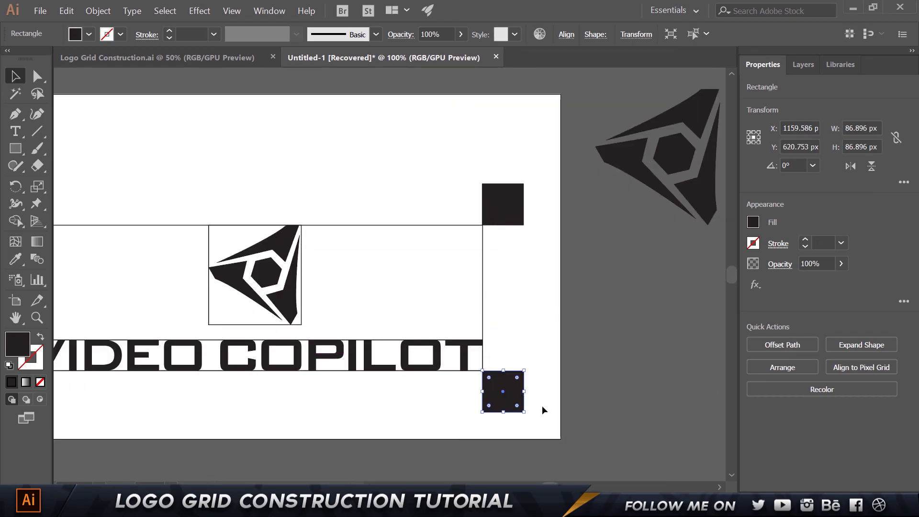
{"action": "left_click_drag", "start_coordinate": [389, 177], "coordinate": [547, 150]}
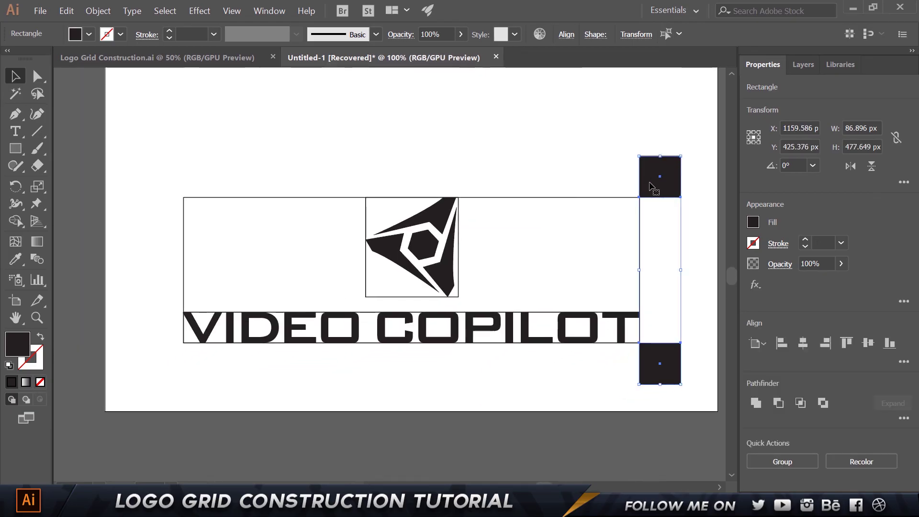
{"action": "left_click_drag", "start_coordinate": [652, 182], "coordinate": [162, 182]}
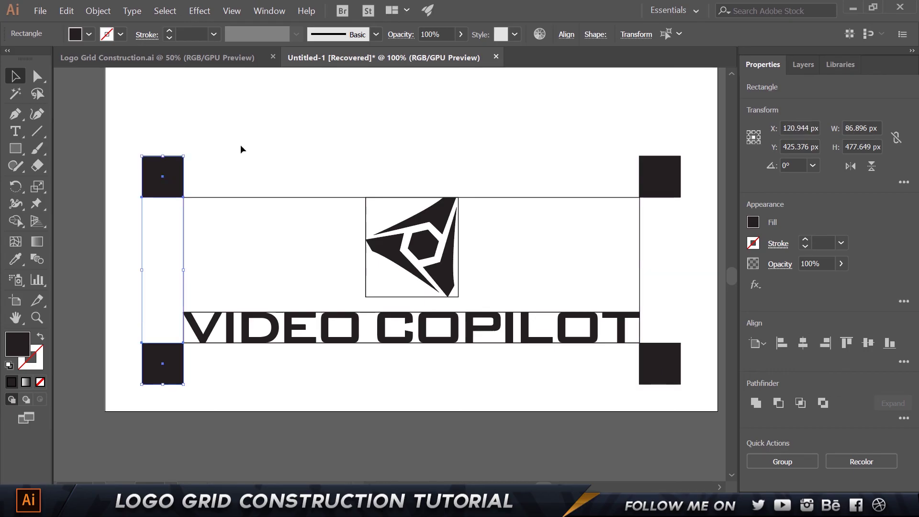
Swap fill and stroke on the four corner squares so they become 1 pt outlines.
{"action": "left_click_drag", "start_coordinate": [676, 414], "coordinate": [677, 412]}
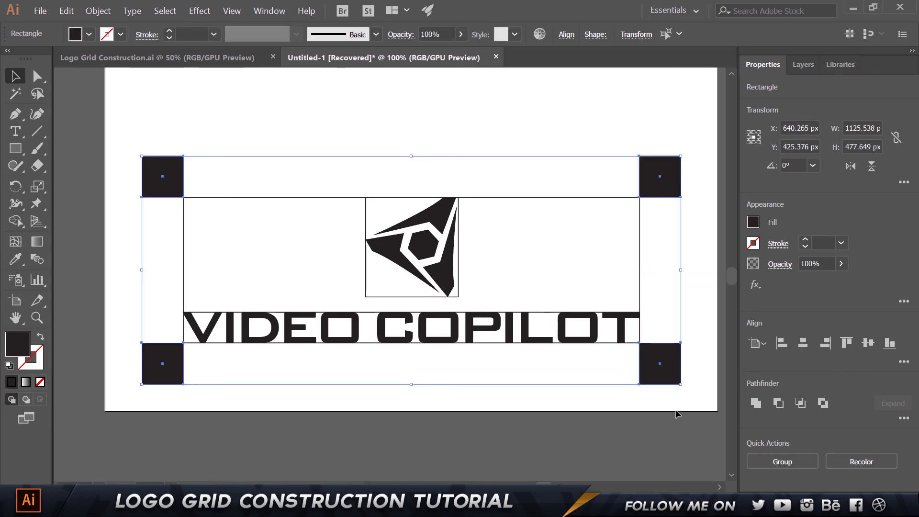
{"action": "key", "text": "shift+x"}
{"action": "left_click", "coordinate": [455, 403]}
{"action": "scroll", "coordinate": [449, 399], "scroll_direction": "down", "scroll_amount": 1}
{"action": "left_click_drag", "start_coordinate": [459, 377], "coordinate": [459, 387]}
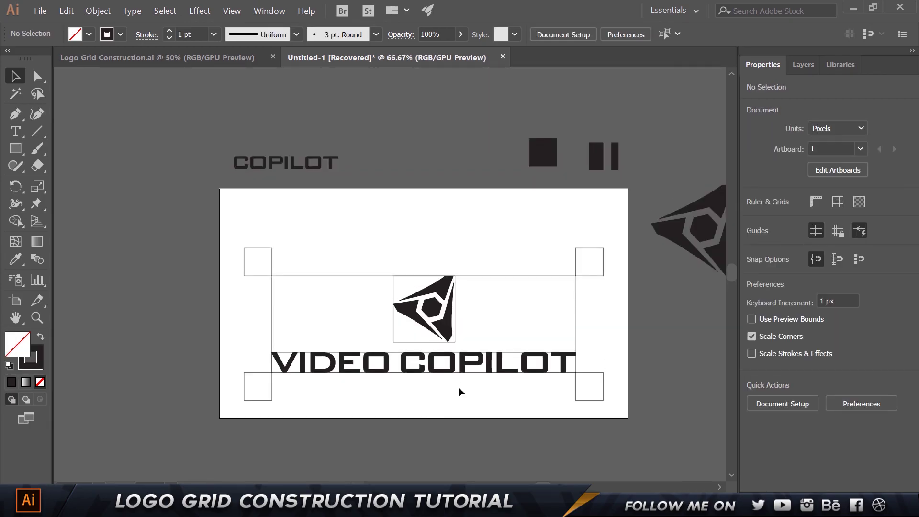
{"action": "scroll", "coordinate": [458, 387], "scroll_direction": "down", "scroll_amount": 1}
{"action": "scroll", "coordinate": [459, 387], "scroll_direction": "up", "scroll_amount": 1}
{"action": "key", "text": "ctrl+plus"}
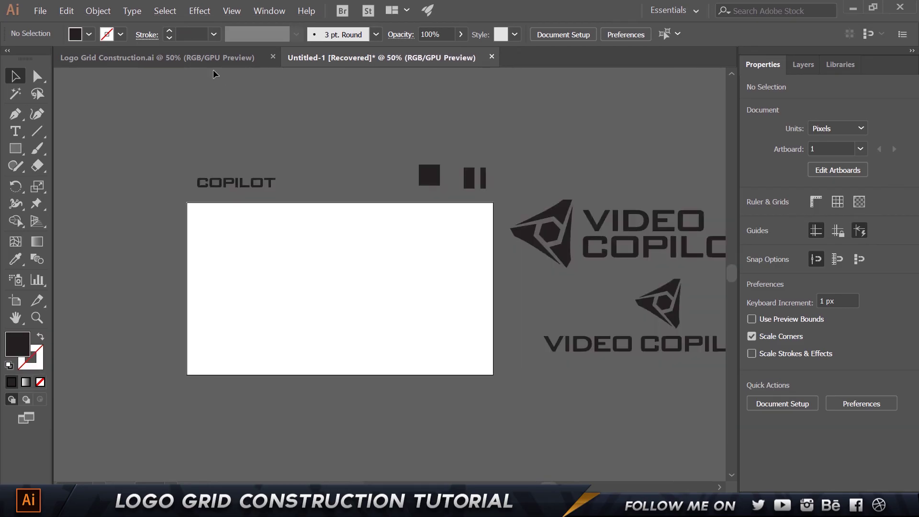
Review the logo layouts in the Logo Grid Construction document, and place another full-size logo copy on the emptied artboard of Untitled-1.
{"action": "left_click", "coordinate": [214, 58]}
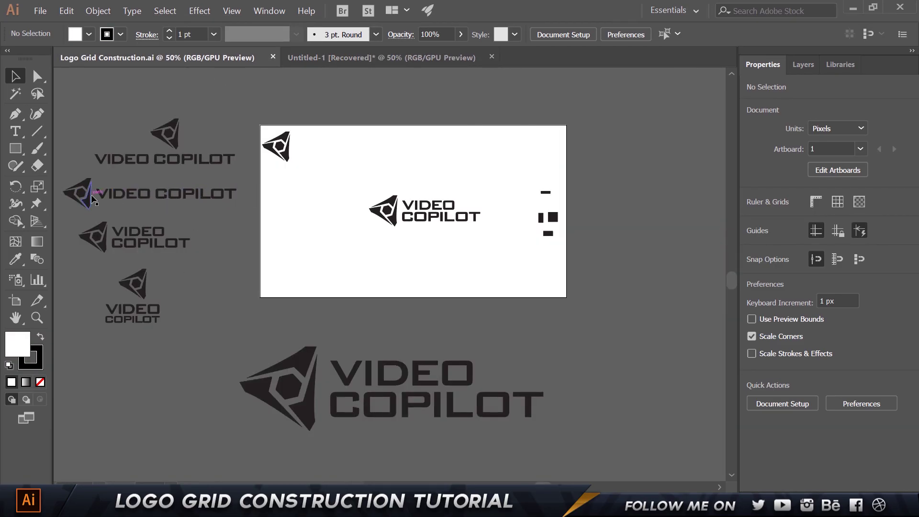
{"action": "left_click", "coordinate": [344, 53]}
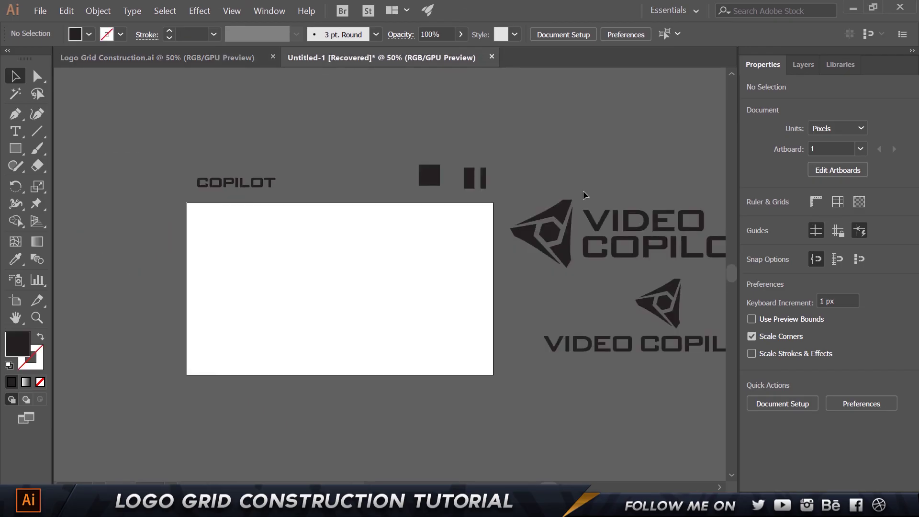
{"action": "left_click", "coordinate": [556, 245]}
{"action": "left_click_drag", "start_coordinate": [555, 245], "coordinate": [279, 303]}
{"action": "left_click", "coordinate": [300, 359]}
{"action": "left_click", "coordinate": [339, 295]}
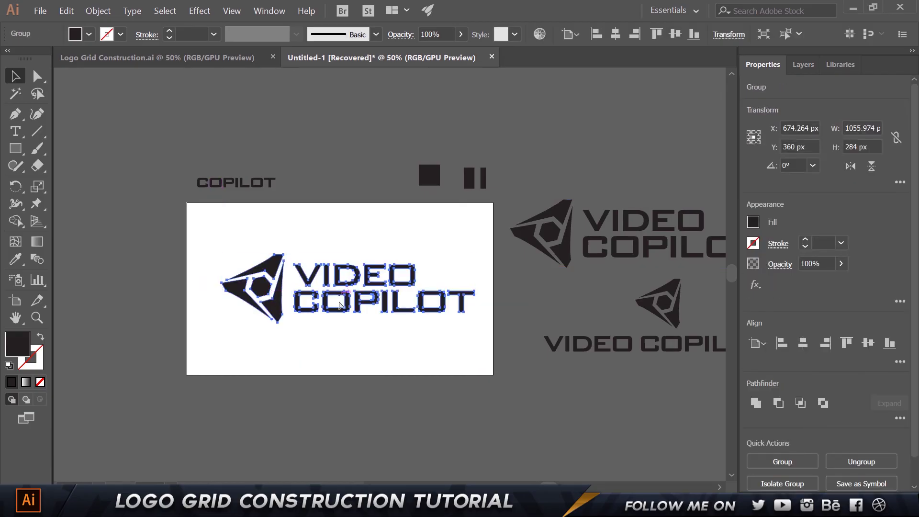
Center the logo's icon horizontally on the artboard, and move it back to the left side of the wordmark.
{"action": "left_click", "coordinate": [325, 374]}
{"action": "left_click", "coordinate": [265, 290]}
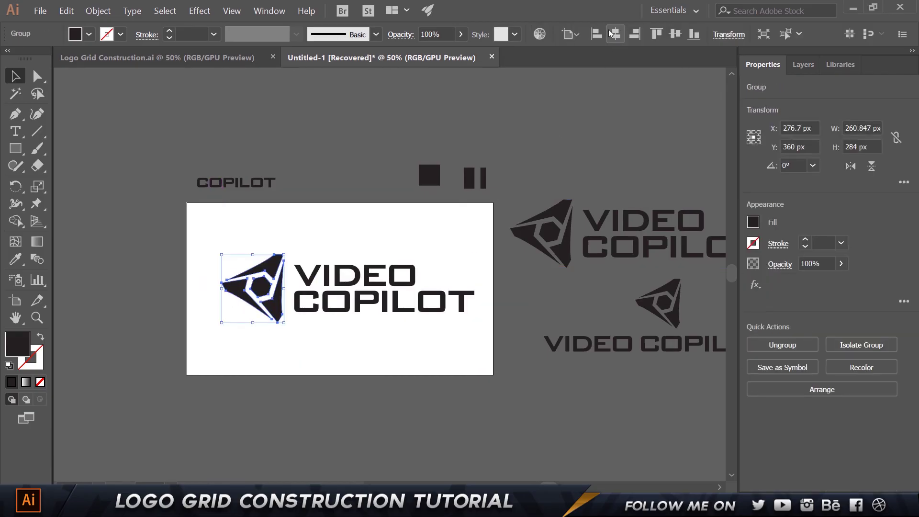
{"action": "left_click", "coordinate": [611, 33]}
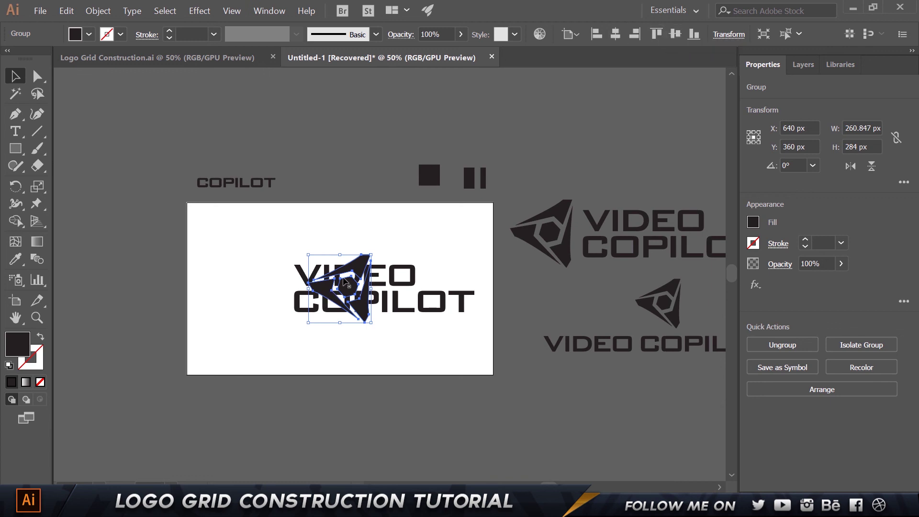
{"action": "left_click_drag", "start_coordinate": [346, 283], "coordinate": [261, 285]}
{"action": "left_click", "coordinate": [279, 306]}
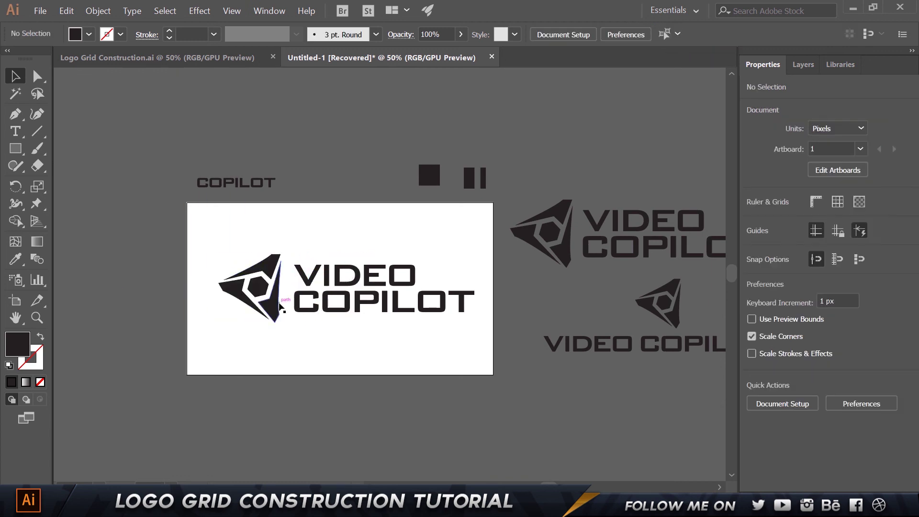
Move the word COPILOT up beside VIDEO so both words sit on one line with a small gap between them.
{"action": "key", "text": "ctrl+1"}
{"action": "left_click", "coordinate": [252, 332]}
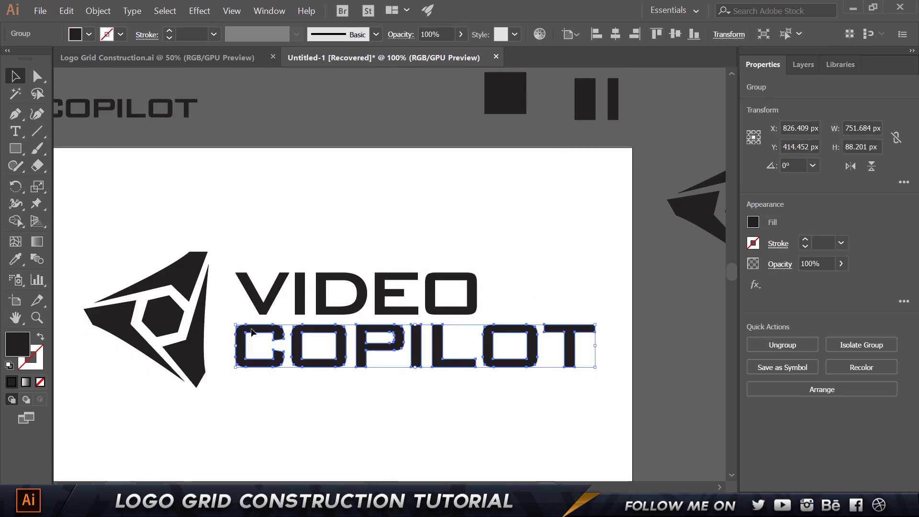
{"action": "left_click_drag", "start_coordinate": [252, 331], "coordinate": [513, 277]}
{"action": "key", "text": "shift+Right"}
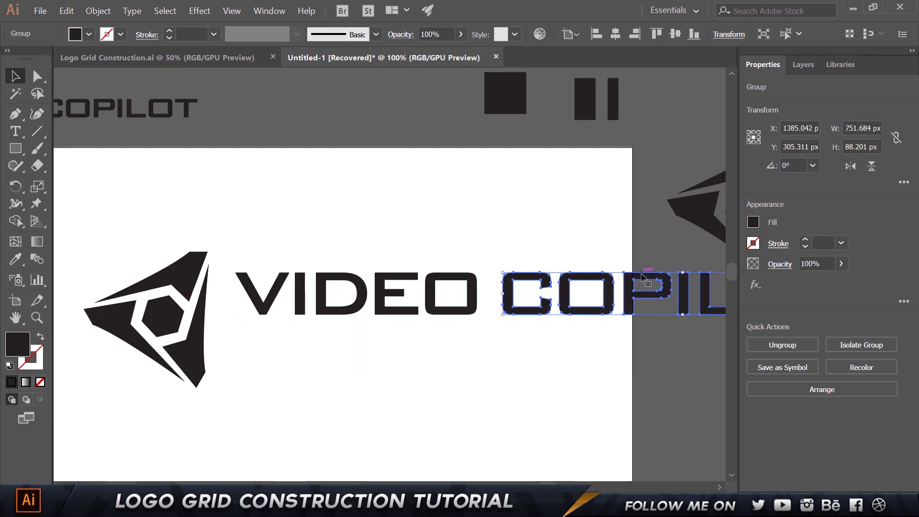
{"action": "left_click", "coordinate": [474, 354]}
Center both words vertically on the artboard, level with the icon, and place them to the icon's right.
{"action": "scroll", "coordinate": [474, 354], "scroll_direction": "down", "scroll_amount": 2}
{"action": "left_click_drag", "start_coordinate": [588, 302], "coordinate": [256, 363]}
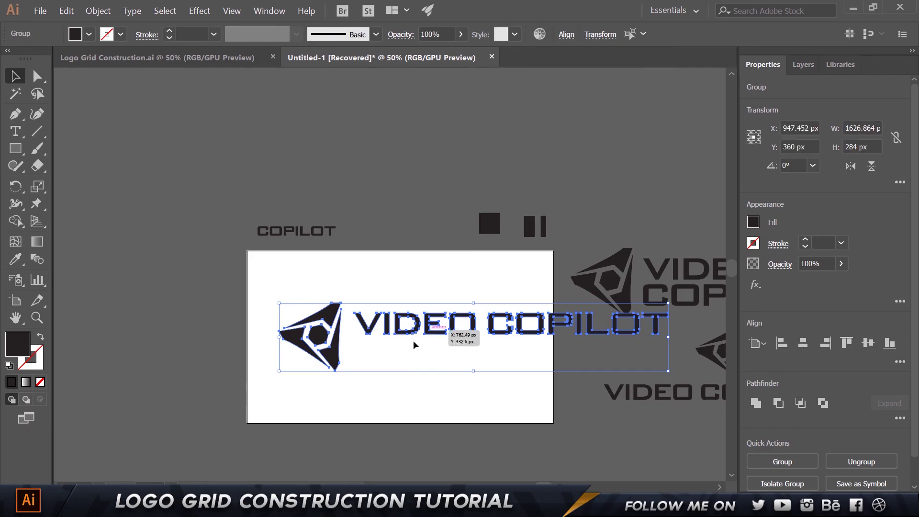
{"action": "left_click_drag", "start_coordinate": [390, 289], "coordinate": [542, 347]}
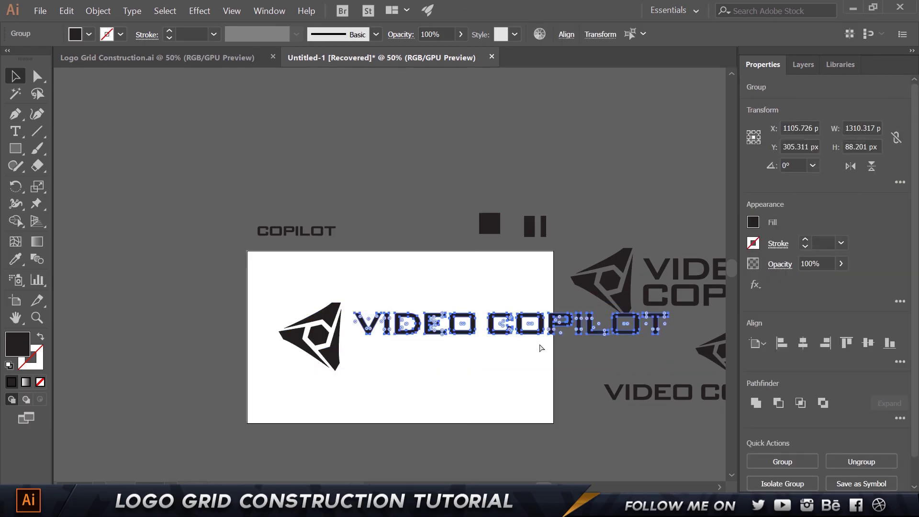
{"action": "left_click", "coordinate": [617, 34]}
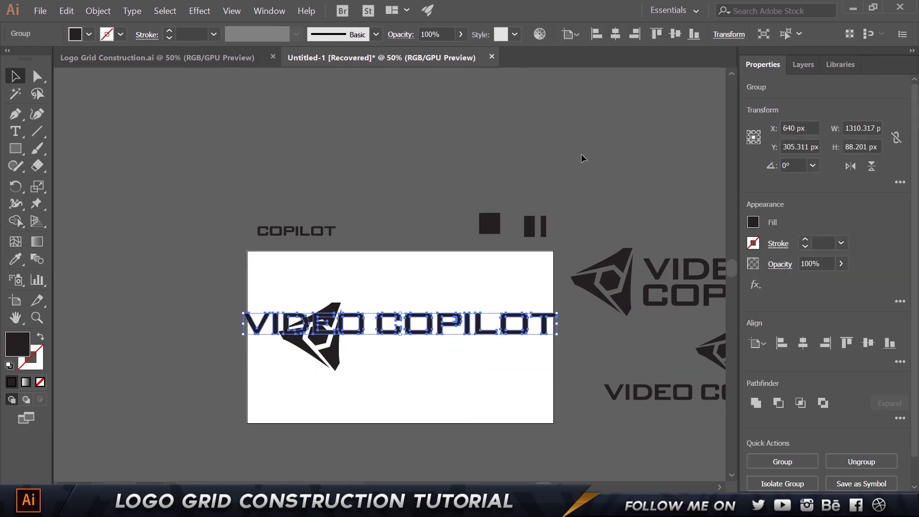
{"action": "left_click", "coordinate": [675, 34]}
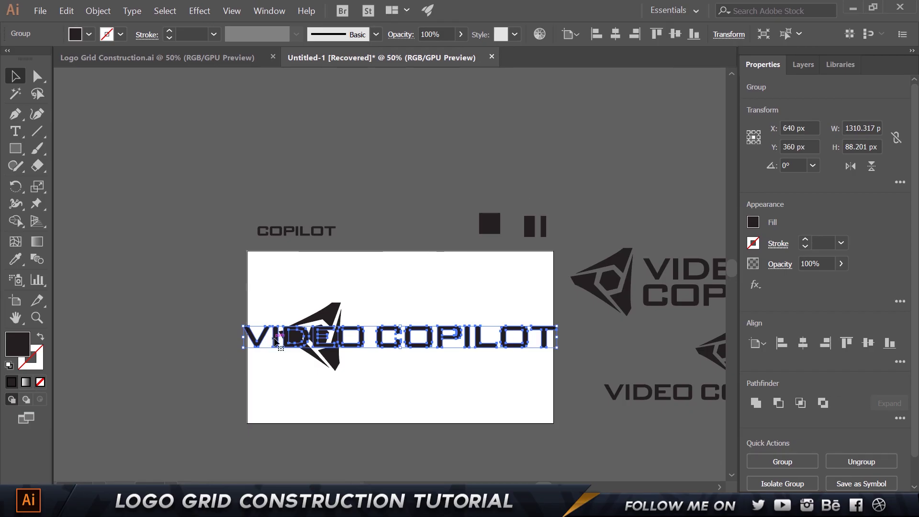
{"action": "left_click_drag", "start_coordinate": [277, 340], "coordinate": [388, 340]}
Place a copy of the full square unit against the icon's right edge and center it vertically on the artboard.
{"action": "scroll", "coordinate": [344, 355], "scroll_direction": "up", "scroll_amount": 2}
{"action": "left_click_drag", "start_coordinate": [575, 176], "coordinate": [524, 180]}
{"action": "left_click", "coordinate": [589, 108]}
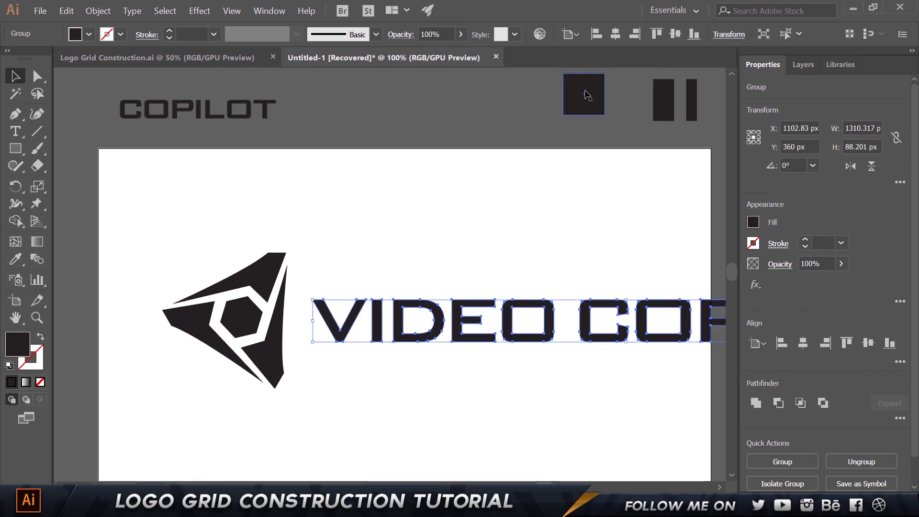
{"action": "left_click_drag", "start_coordinate": [593, 92], "coordinate": [324, 319]}
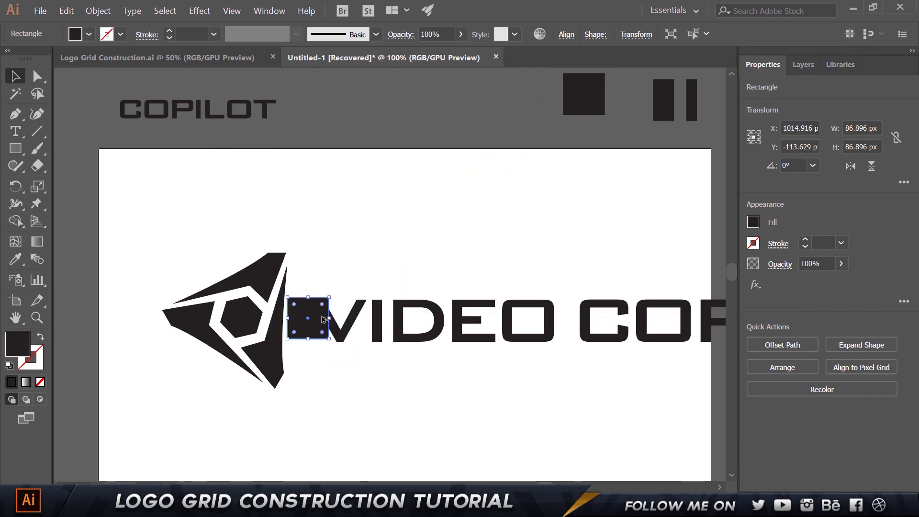
{"action": "left_click", "coordinate": [568, 35]}
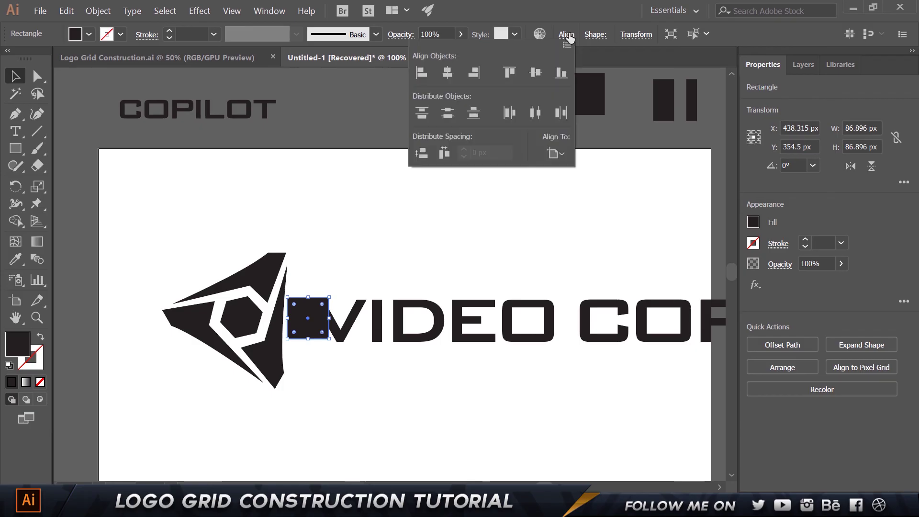
{"action": "left_click", "coordinate": [537, 73]}
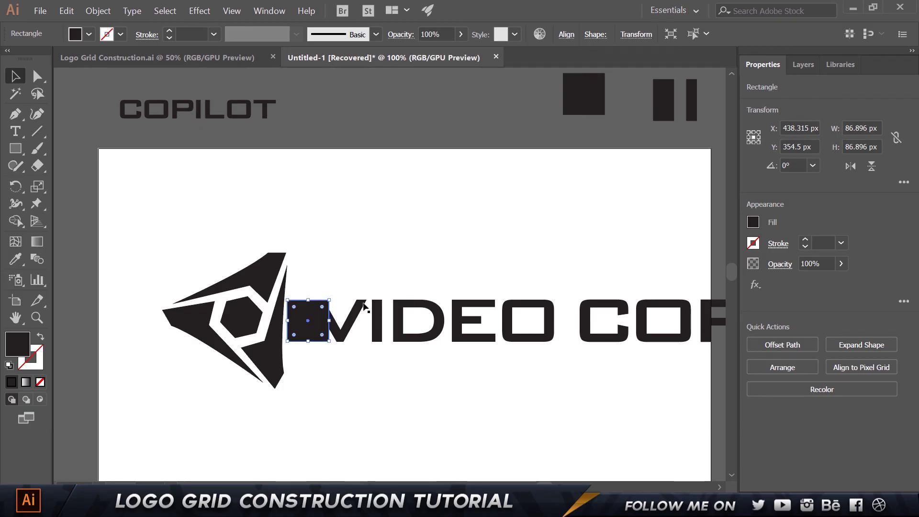
Move VIDEO COPILOT so the V starts flush with the square's right edge, and delete the spacing square.
{"action": "mouse_move", "coordinate": [341, 337]}
{"action": "left_mouse_down"}
{"action": "mouse_move", "coordinate": [376, 337]}
{"action": "mouse_move", "coordinate": [357, 337]}
{"action": "left_mouse_up"}
{"action": "scroll", "coordinate": [337, 313], "scroll_direction": "up", "scroll_amount": 4}
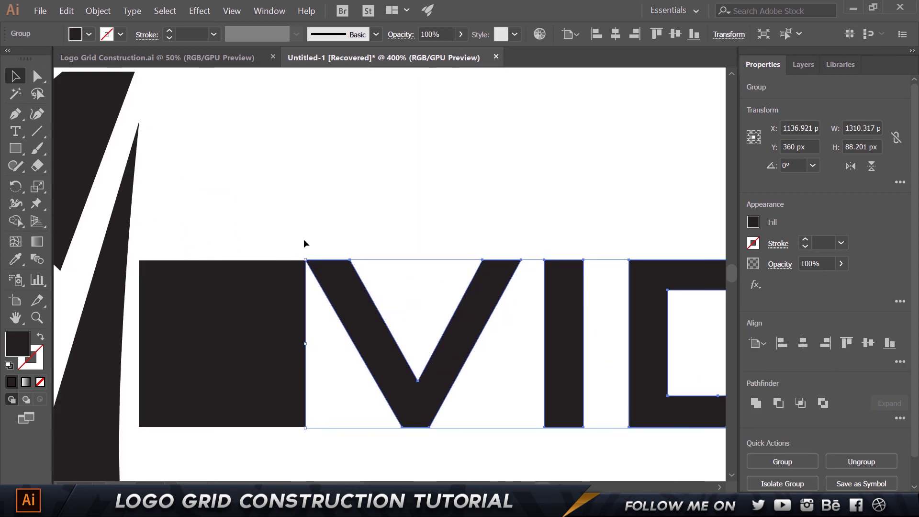
{"action": "left_click", "coordinate": [292, 223]}
{"action": "left_click", "coordinate": [278, 320]}
{"action": "key", "text": "Delete"}
{"action": "scroll", "coordinate": [255, 307], "scroll_direction": "down", "scroll_amount": 4}
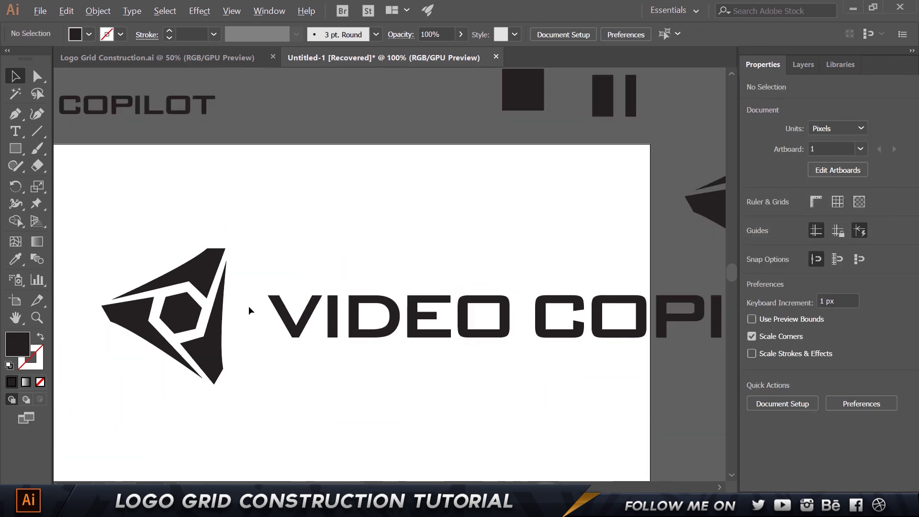
Try scaling the one-line logo down to about 1037 px wide and centering it on the artboard, and undo the scaling.
{"action": "scroll", "coordinate": [309, 258], "scroll_direction": "down", "scroll_amount": 2}
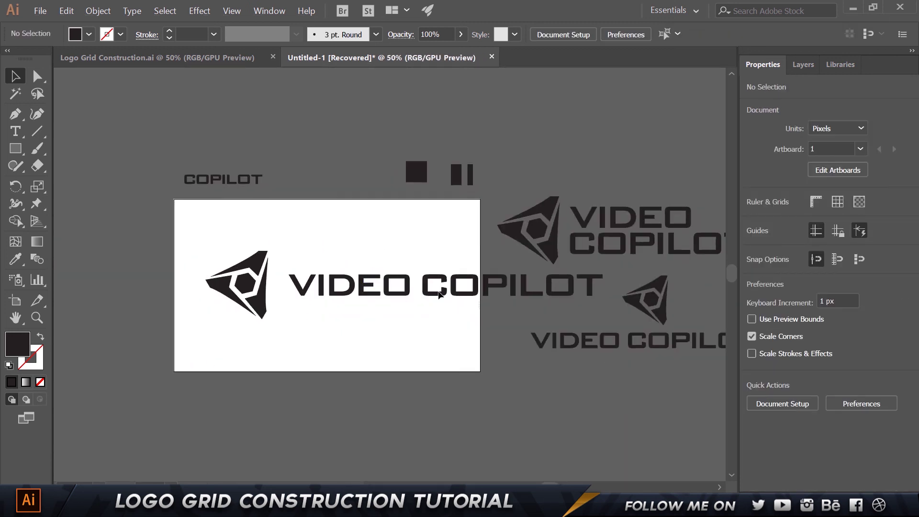
{"action": "left_click", "coordinate": [439, 295]}
{"action": "left_click_drag", "start_coordinate": [605, 320], "coordinate": [454, 294]}
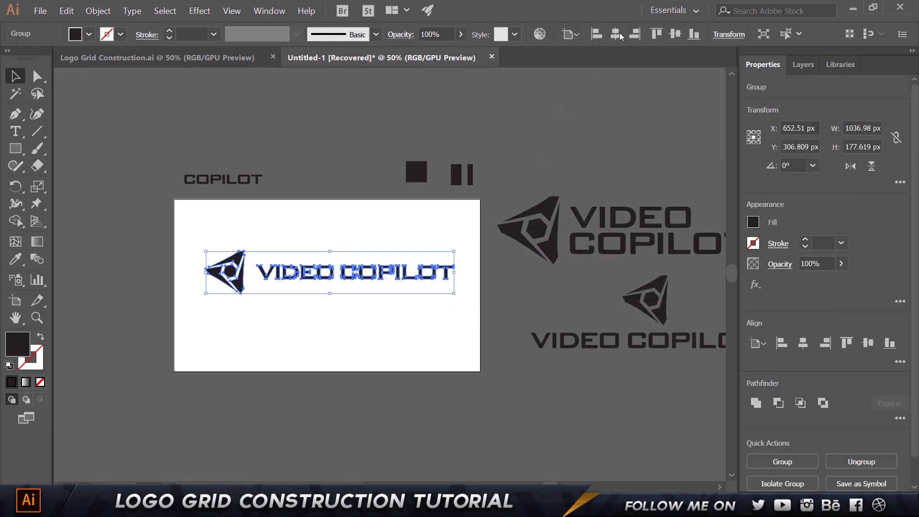
{"action": "left_click", "coordinate": [616, 34]}
{"action": "left_click", "coordinate": [364, 347]}
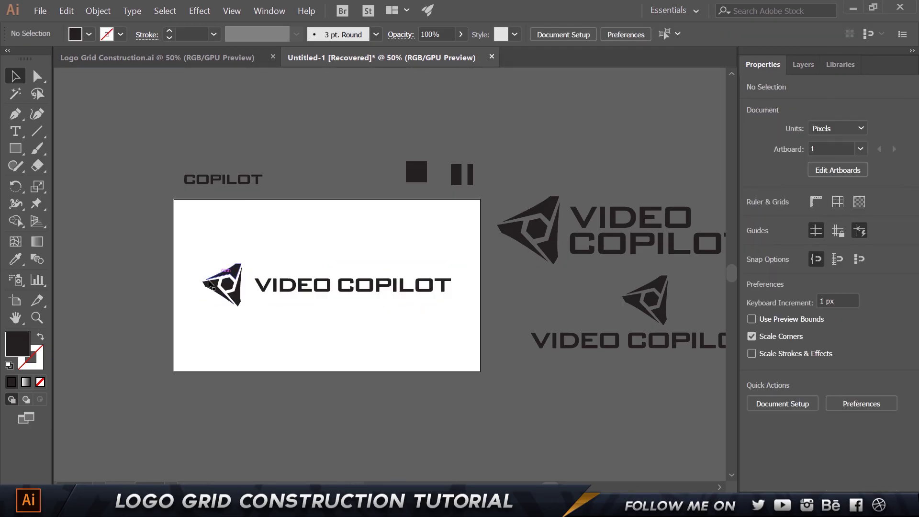
{"action": "key", "text": "ctrl+z"}
{"action": "key", "text": "ctrl+z"}
{"action": "left_click", "coordinate": [394, 189]}
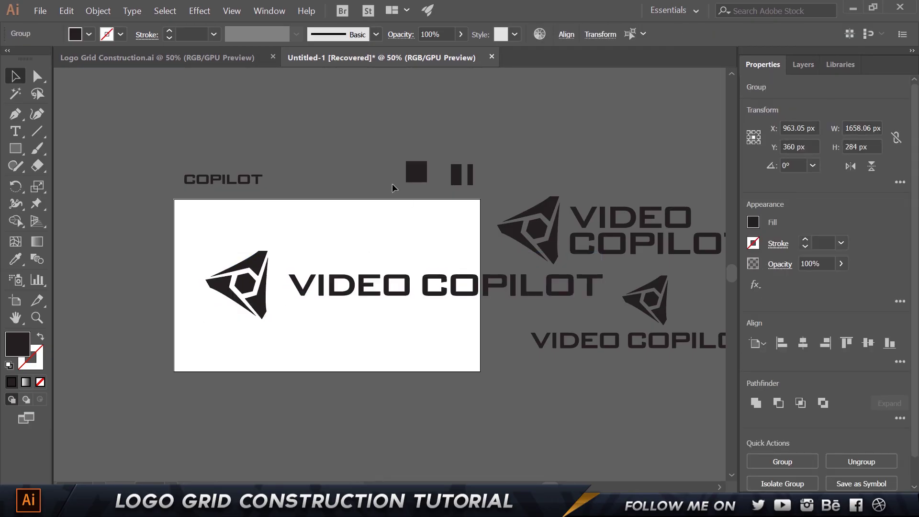
Tighten the gap between icon and wordmark to one half-square unit, using a copy of the wider bar as spacer and deleting it.
{"action": "left_click_drag", "start_coordinate": [456, 178], "coordinate": [271, 272]}
{"action": "scroll", "coordinate": [278, 285], "scroll_direction": "up", "scroll_amount": 4}
{"action": "left_click_drag", "start_coordinate": [378, 308], "coordinate": [335, 308]}
{"action": "left_click", "coordinate": [263, 294]}
{"action": "key", "text": "Delete"}
{"action": "scroll", "coordinate": [260, 289], "scroll_direction": "down", "scroll_amount": 1}
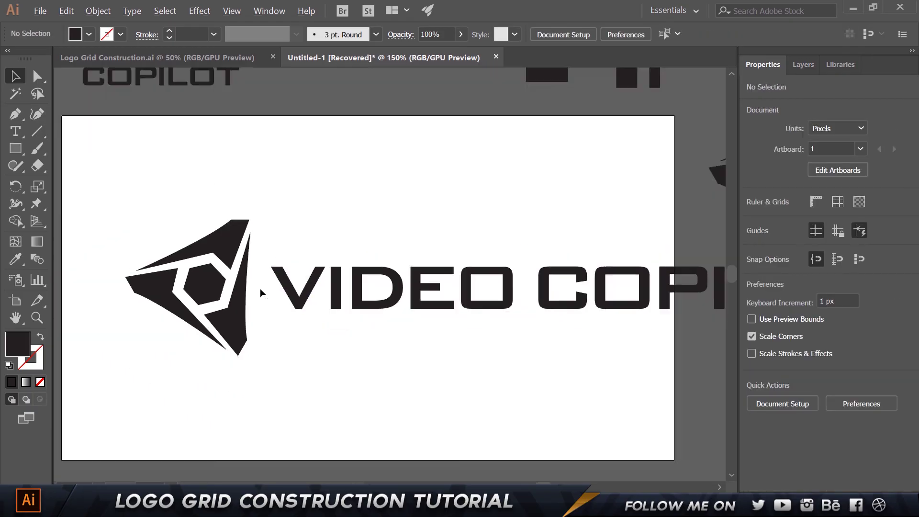
Scale the whole one-line logo down proportionally to fit inside the artboard and position it around the center.
{"action": "scroll", "coordinate": [260, 289], "scroll_direction": "down", "scroll_amount": 2}
{"action": "left_click_drag", "start_coordinate": [202, 220], "coordinate": [484, 327]}
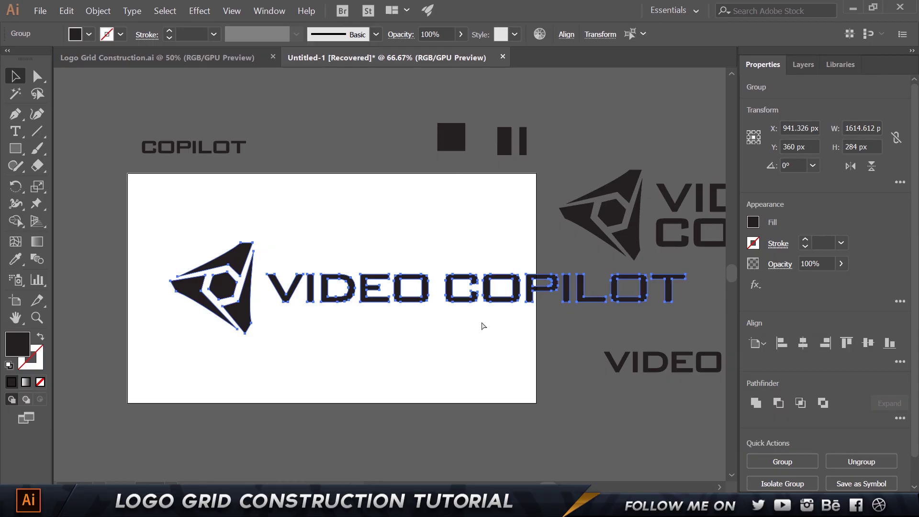
{"action": "left_click_drag", "start_coordinate": [687, 243], "coordinate": [493, 278]}
{"action": "left_click", "coordinate": [501, 321]}
{"action": "left_click_drag", "start_coordinate": [348, 307], "coordinate": [353, 299]}
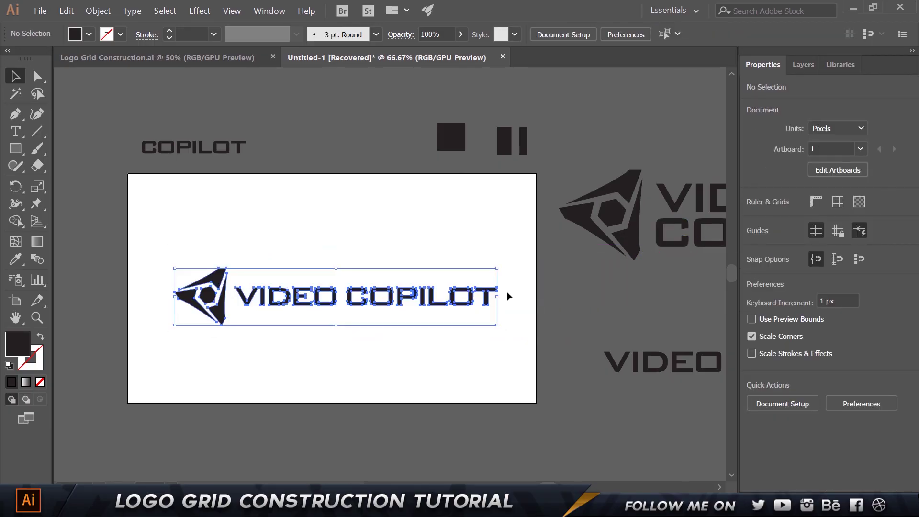
{"action": "left_click", "coordinate": [565, 291]}
{"action": "scroll", "coordinate": [548, 292], "scroll_direction": "down", "scroll_amount": 1}
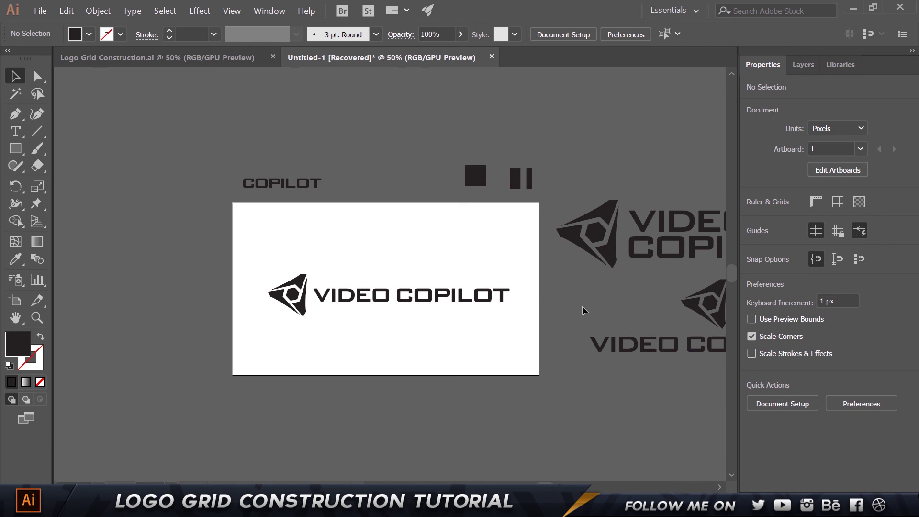
Switch to the Logo Grid Construction document and examine the spacing of the logo layout with the icon above the stacked words.
{"action": "left_click", "coordinate": [215, 62]}
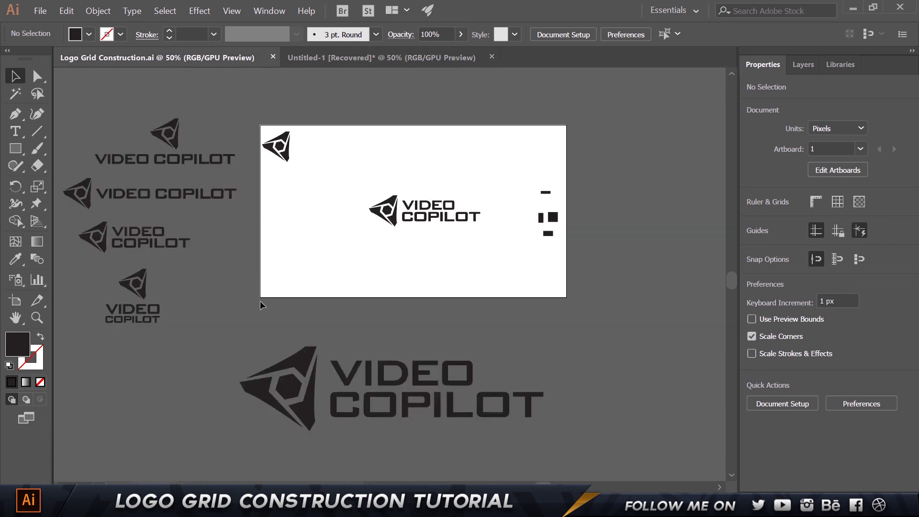
{"action": "scroll", "coordinate": [116, 294], "scroll_direction": "up", "scroll_amount": 3}
{"action": "scroll", "coordinate": [281, 317], "scroll_direction": "up", "scroll_amount": 1}
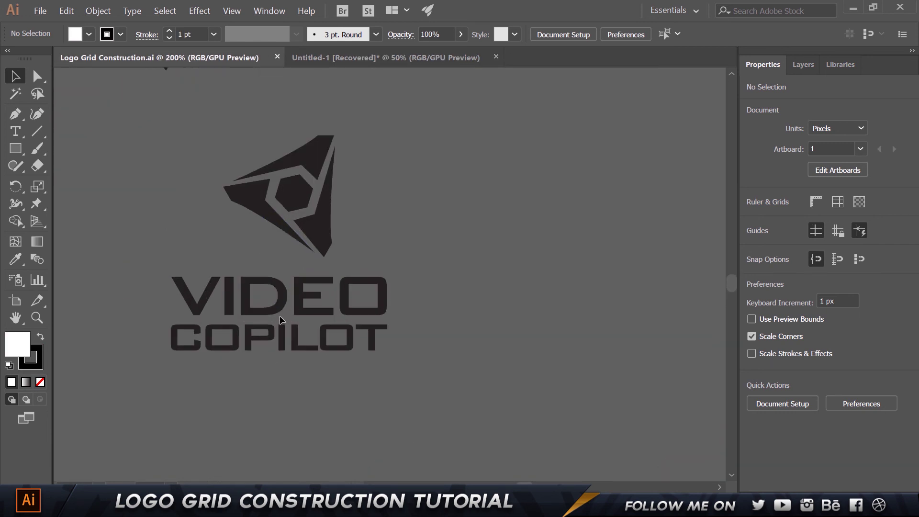
{"action": "left_click", "coordinate": [304, 233]}
{"action": "left_click", "coordinate": [321, 263]}
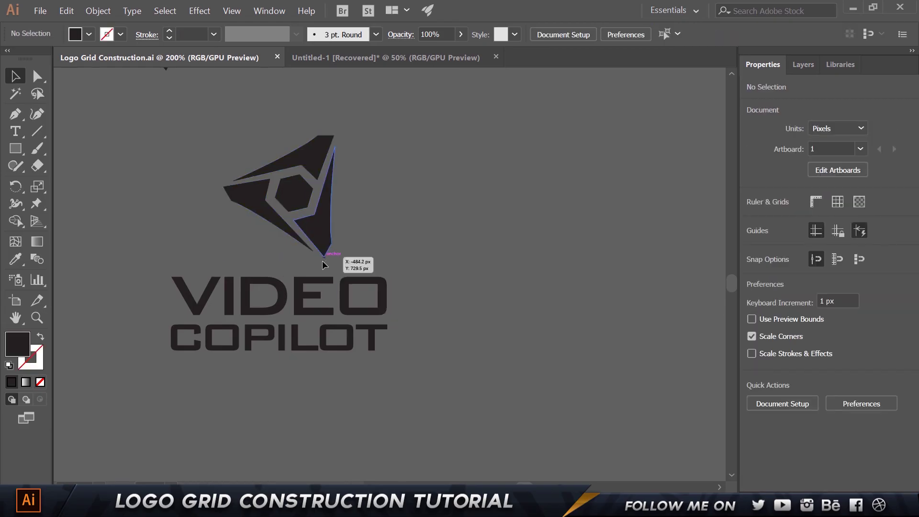